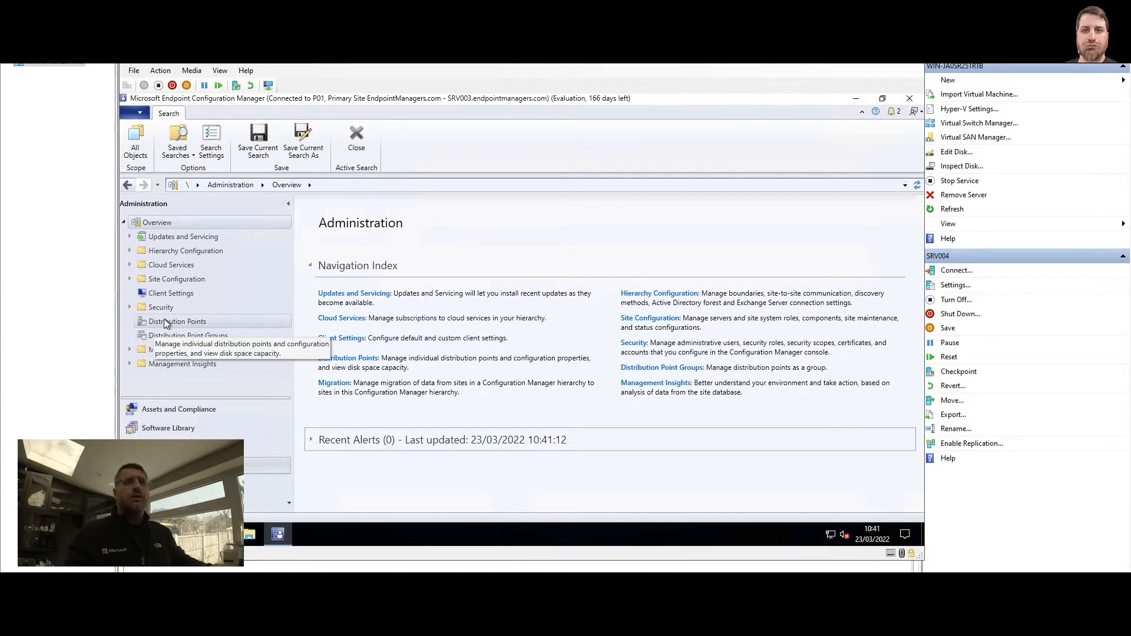
Show Servers and Site System Roles under Site Configuration, listing SRV002 and SRV003
{"action": "left_click", "coordinate": [131, 279]}
{"action": "left_click", "coordinate": [181, 307]}
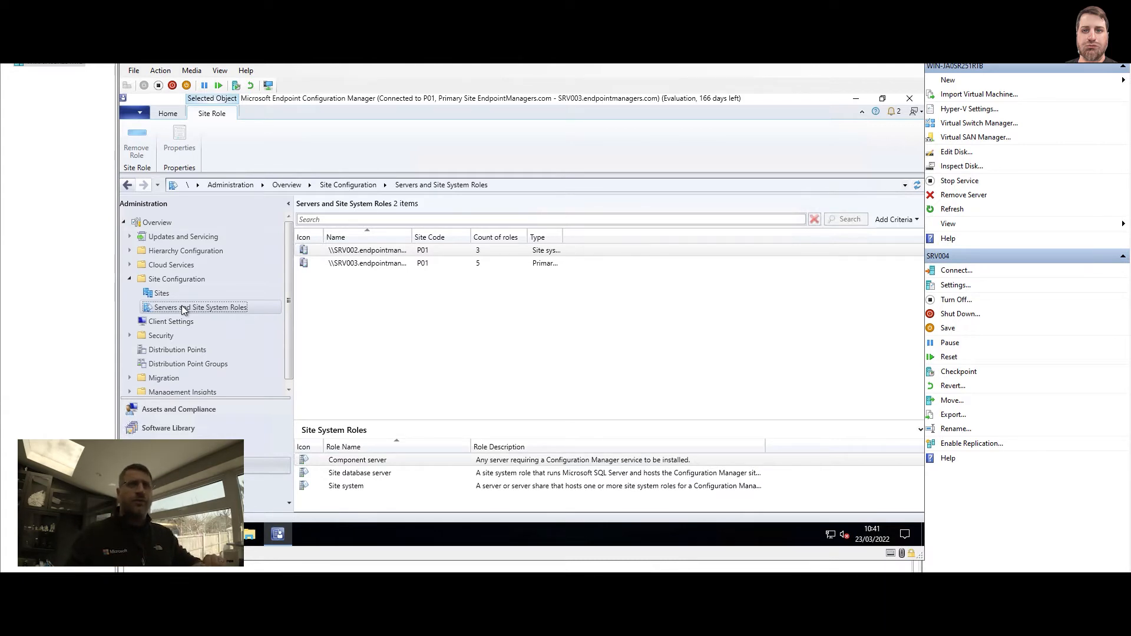
{"action": "right_click", "coordinate": [235, 308]}
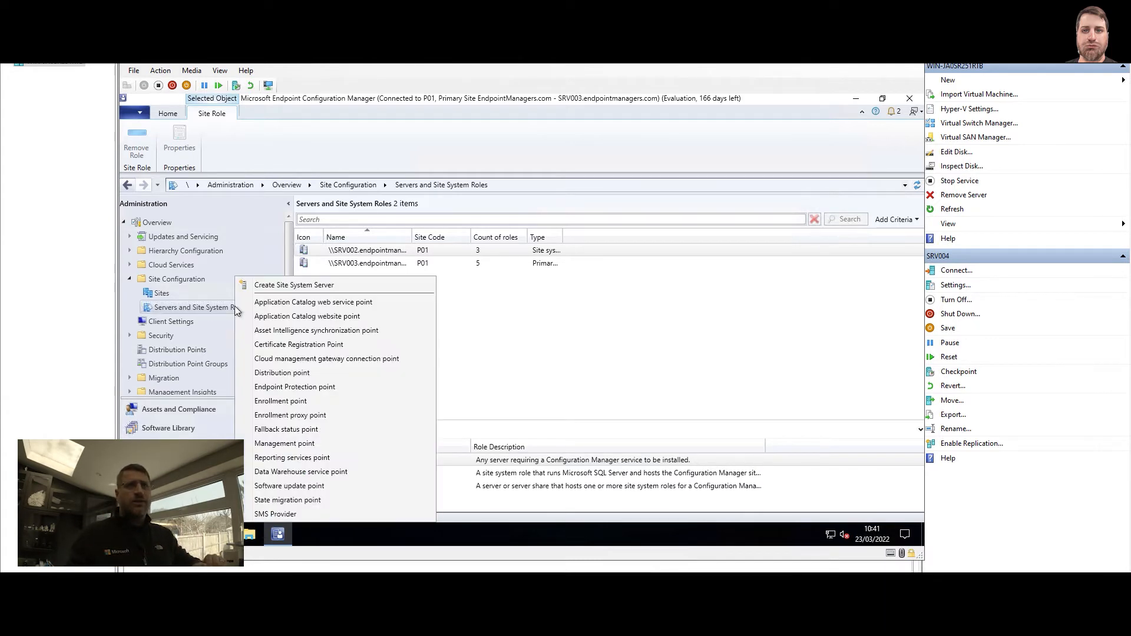
Start a new site system server and resolve srv004 to SRV004.endpointmanagers.com as its name
{"action": "left_click", "coordinate": [325, 285]}
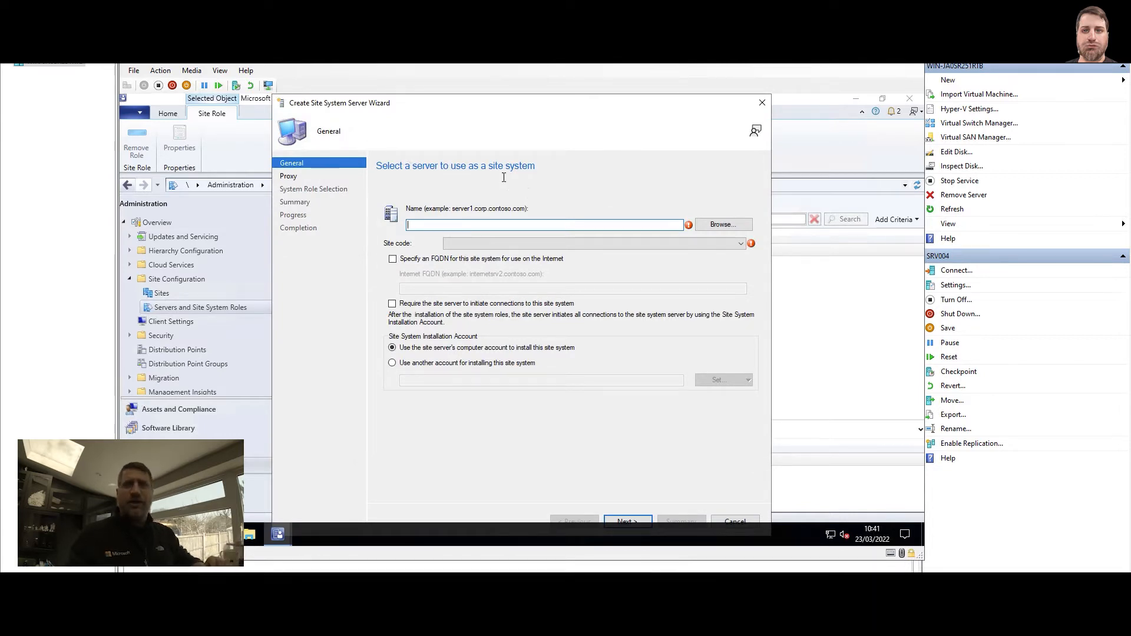
{"action": "left_click", "coordinate": [720, 224]}
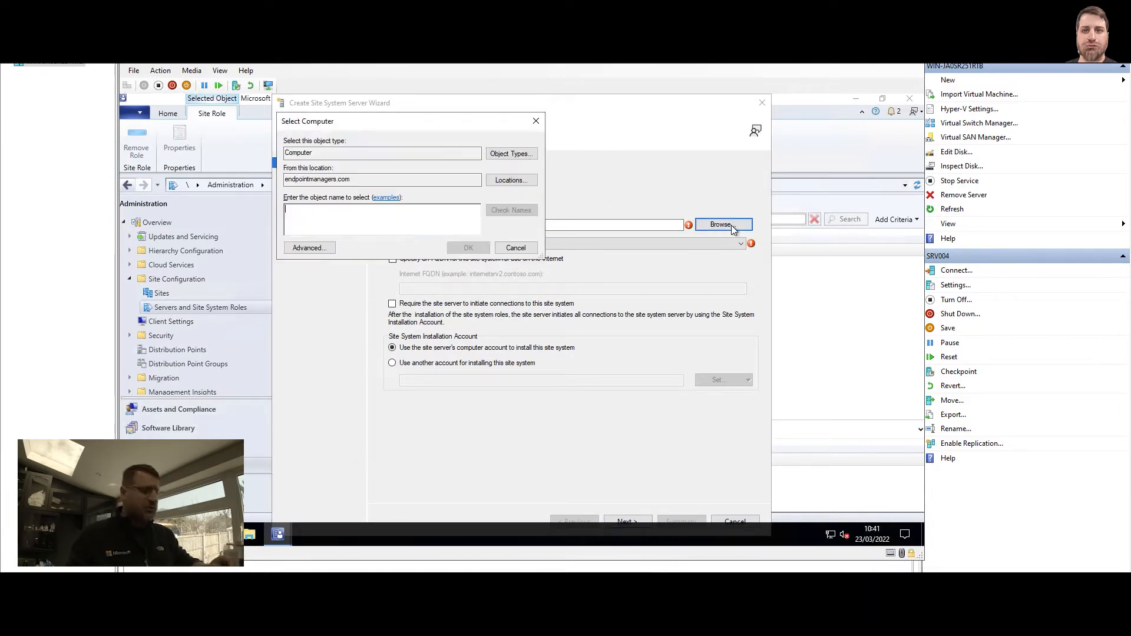
{"action": "type", "text": "srv004"}
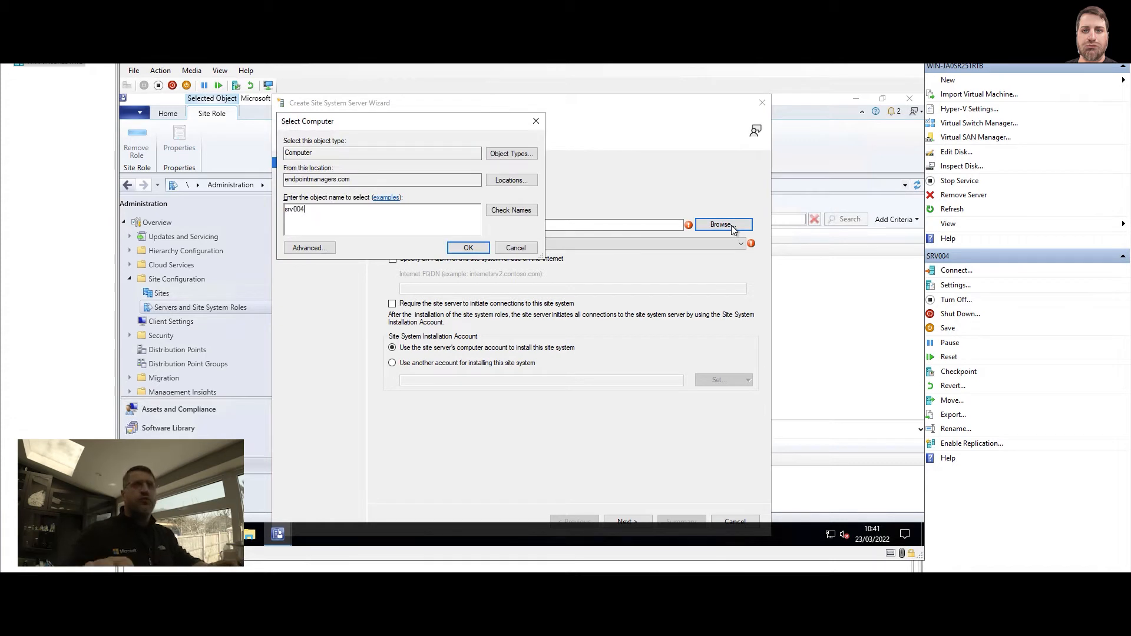
{"action": "left_click", "coordinate": [511, 210]}
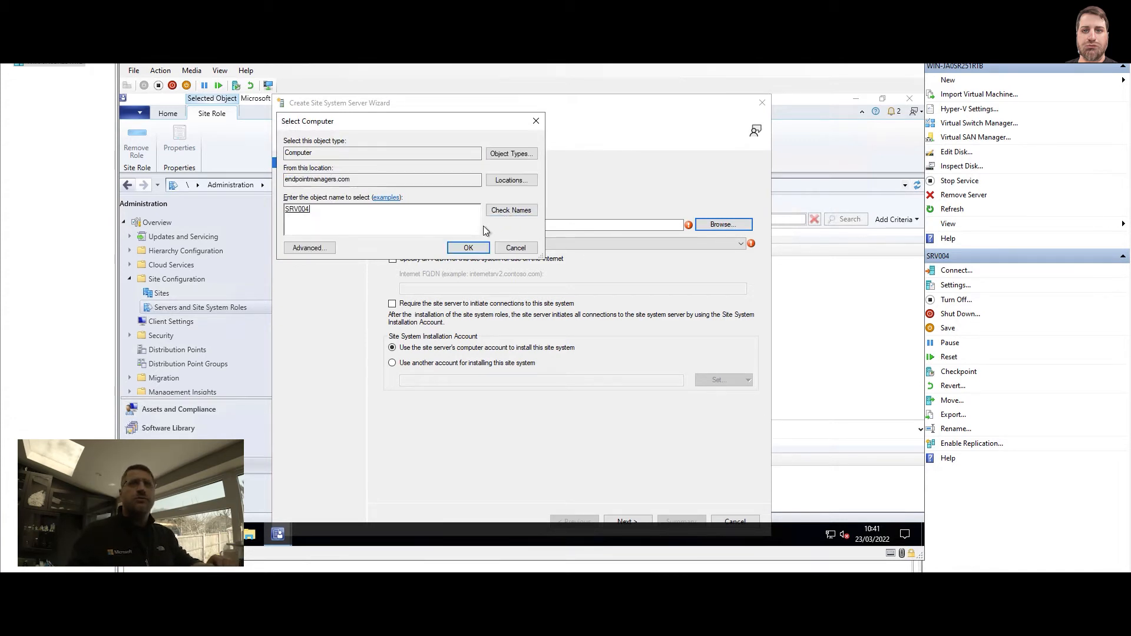
{"action": "left_click", "coordinate": [467, 247]}
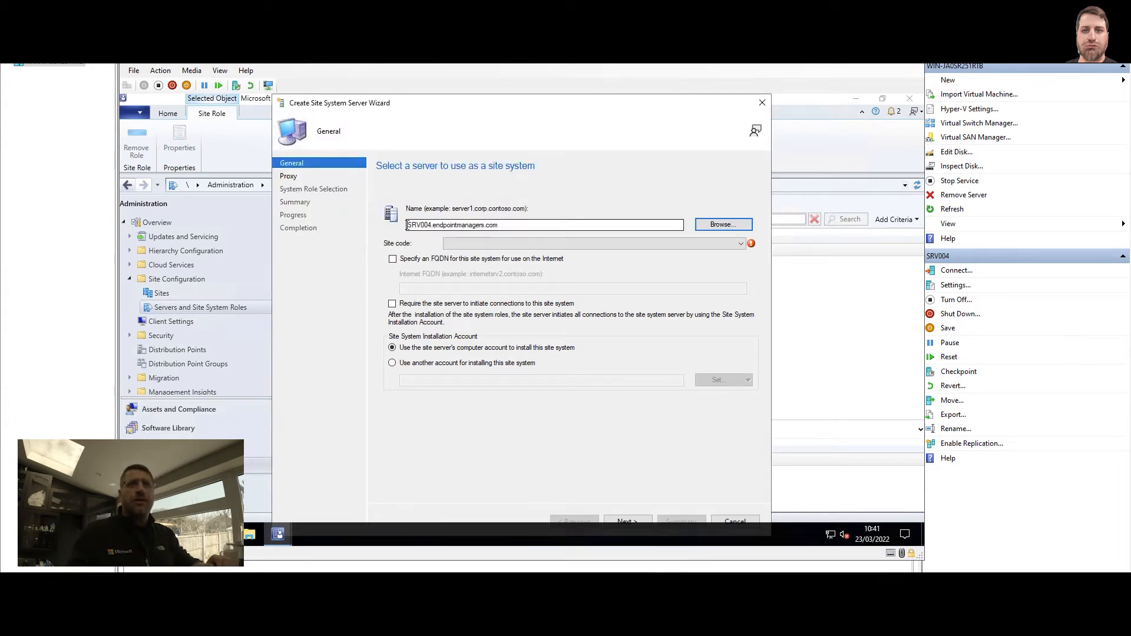
{"action": "left_click", "coordinate": [489, 242]}
Assign site code P01 - Primary Site EndpointManagers.com and continue to the proxy page
{"action": "left_click", "coordinate": [486, 254]}
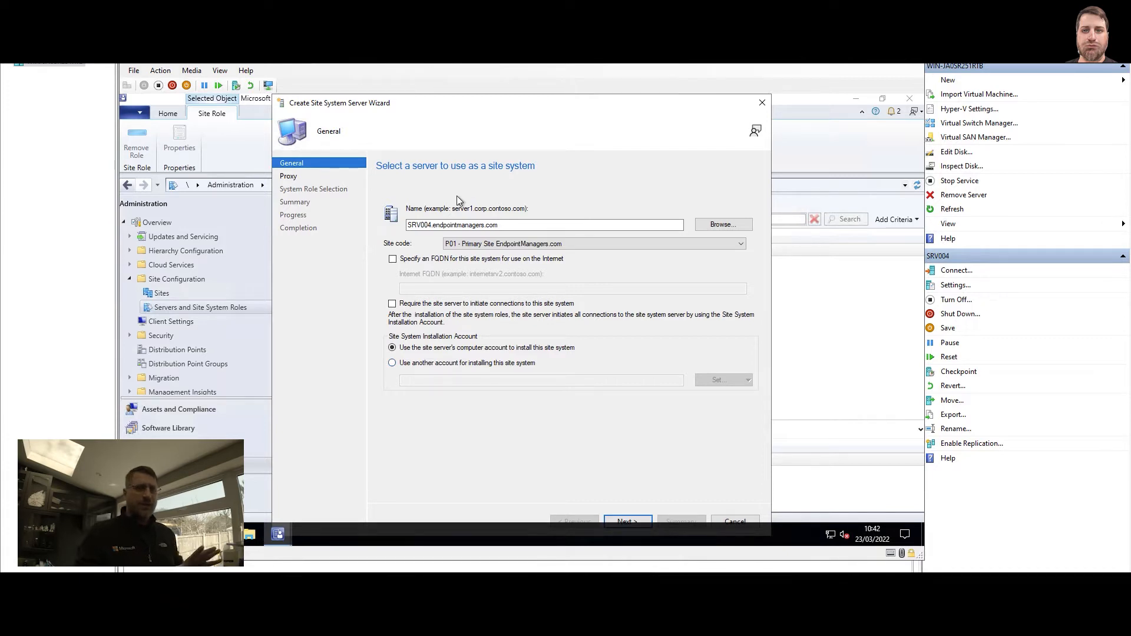
{"action": "left_click", "coordinate": [627, 521]}
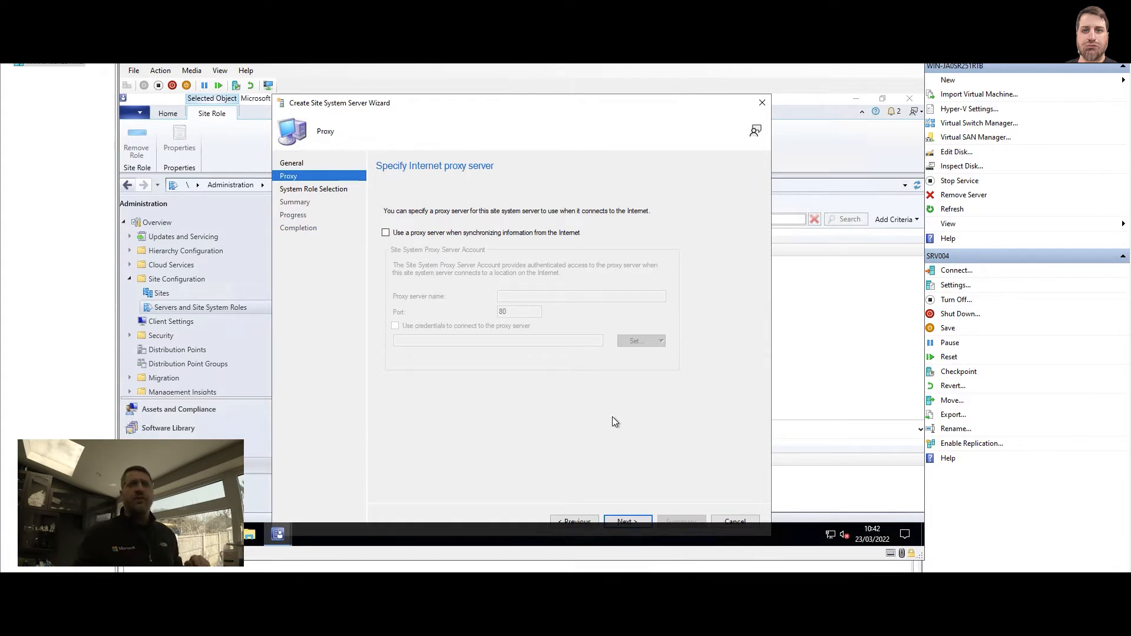
Give SRV004 the Distribution point role on the System Role Selection page
{"action": "left_click", "coordinate": [630, 521]}
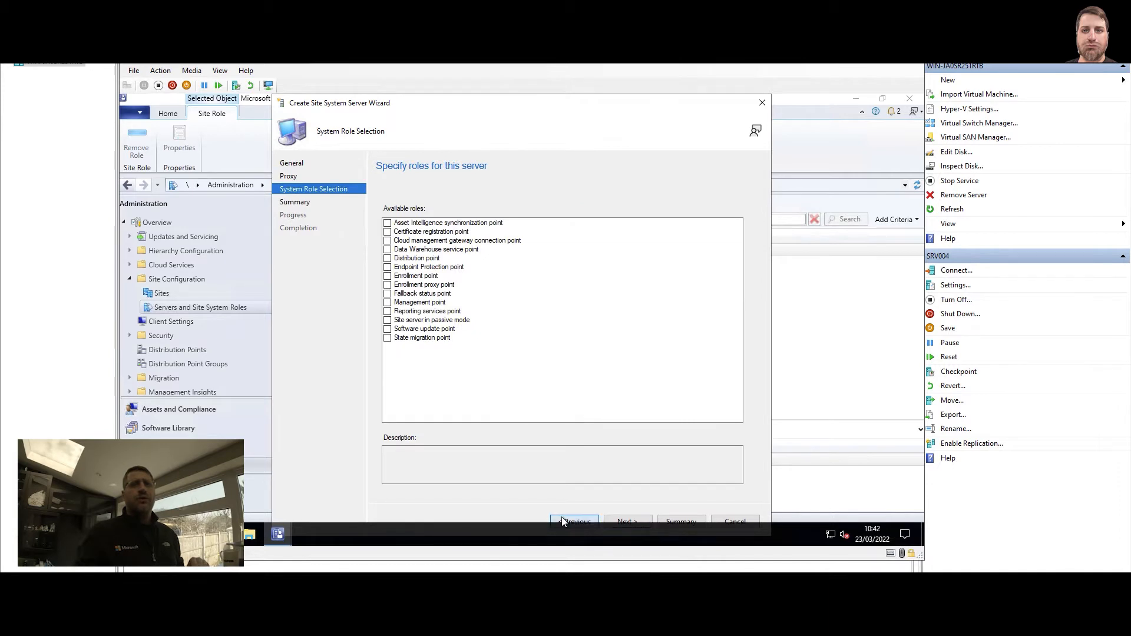
{"action": "left_click", "coordinate": [563, 522]}
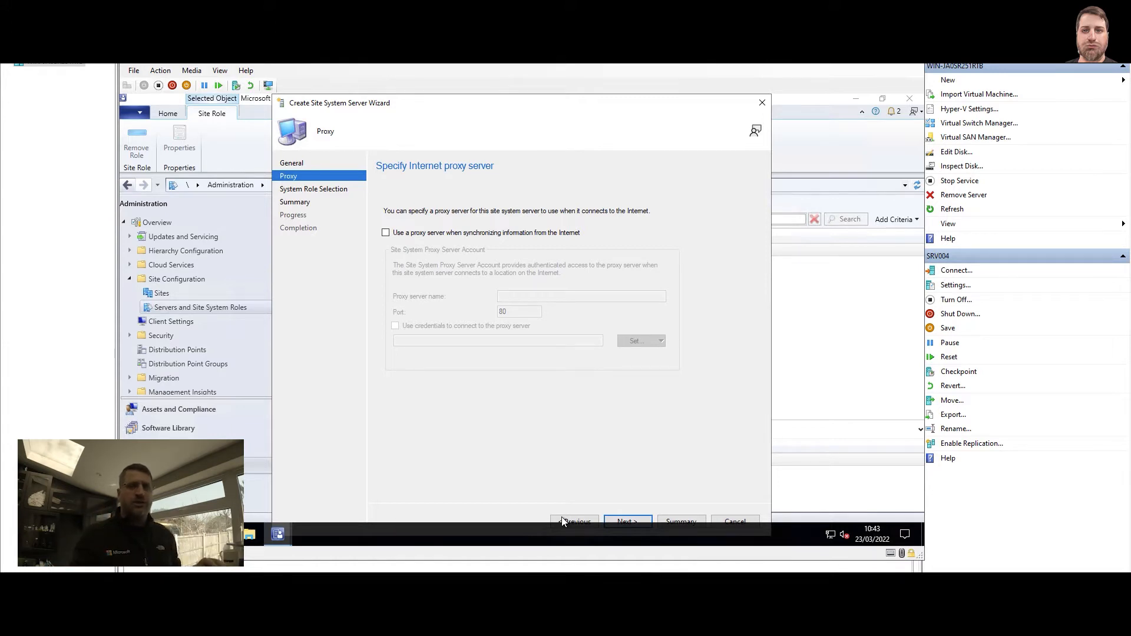
{"action": "left_click", "coordinate": [628, 521]}
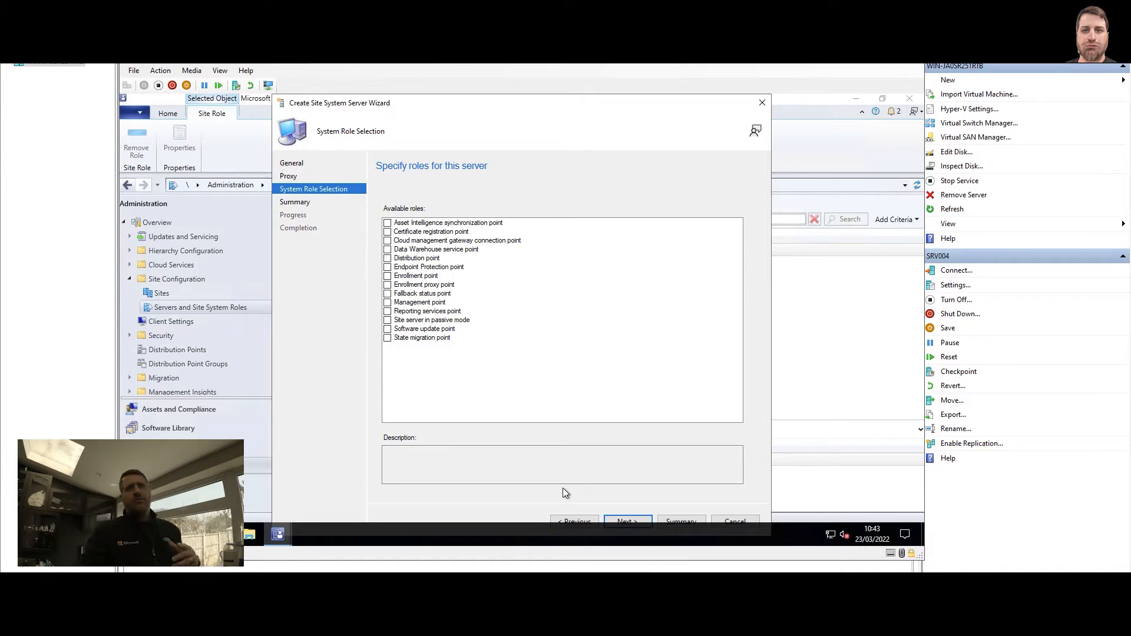
{"action": "left_click", "coordinate": [388, 258]}
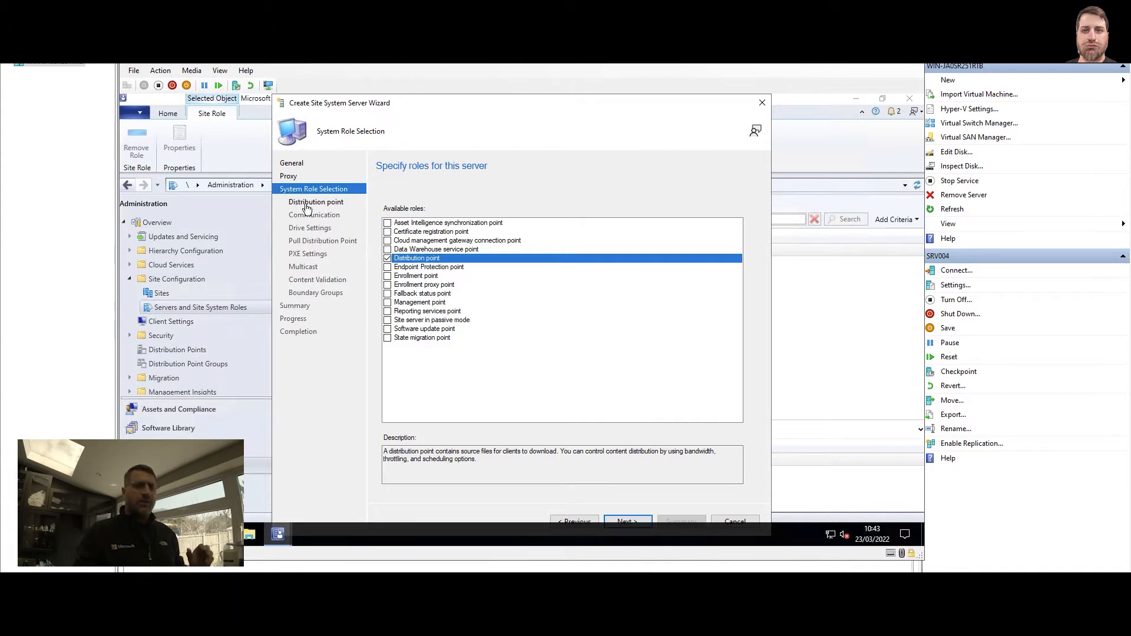
{"action": "left_click", "coordinate": [625, 522]}
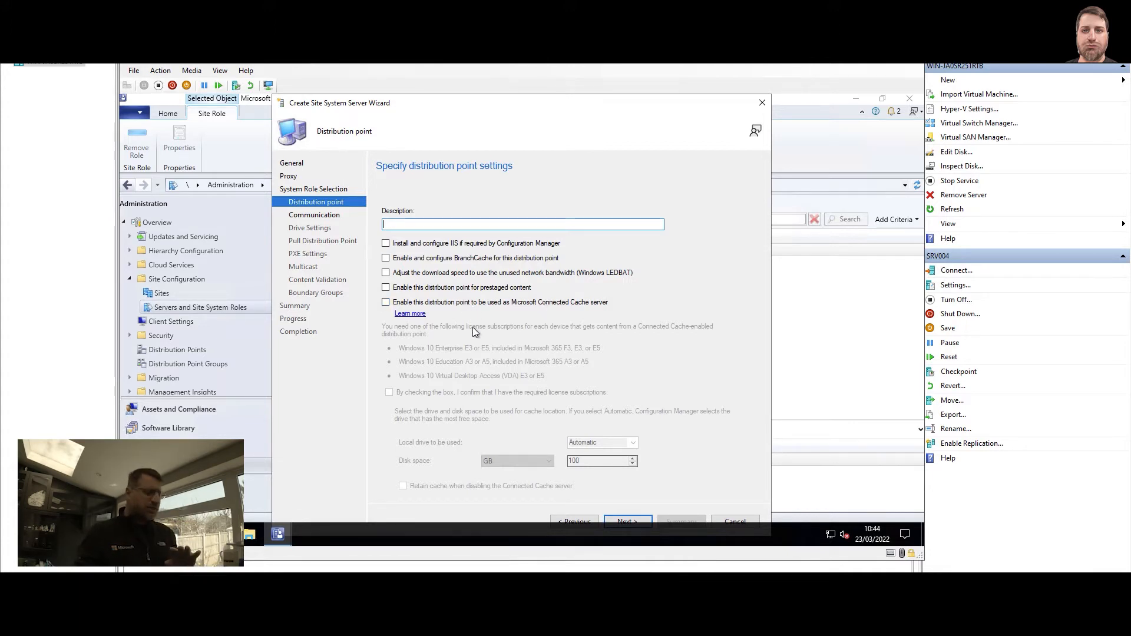
Accept default distribution point settings and select HTTPS on the Communication page
{"action": "left_click", "coordinate": [627, 521]}
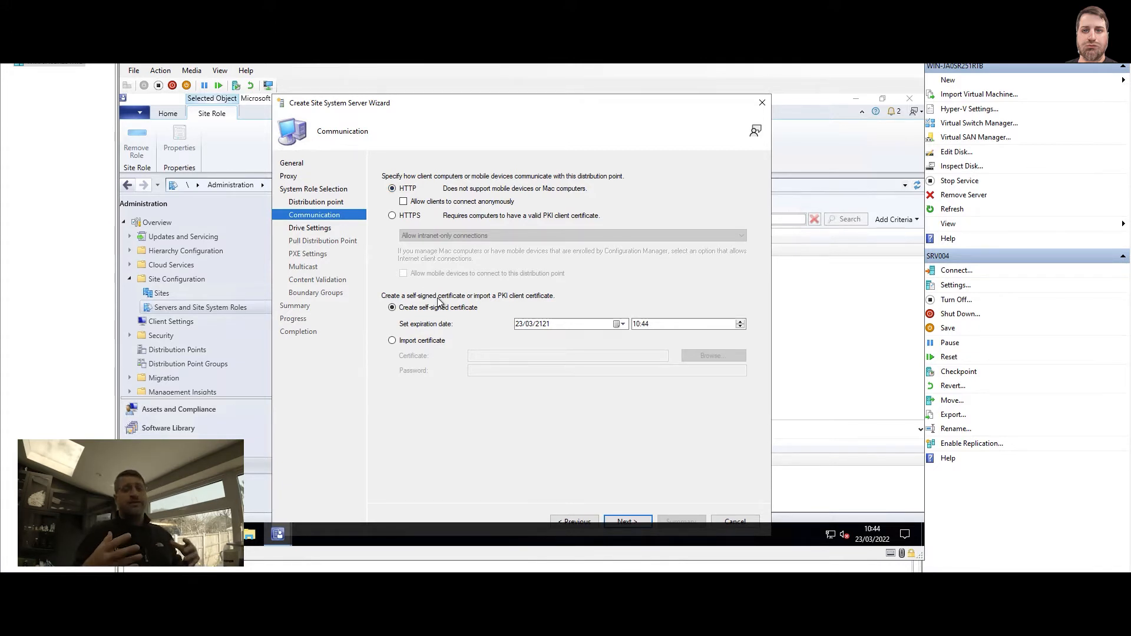
{"action": "left_click", "coordinate": [414, 217]}
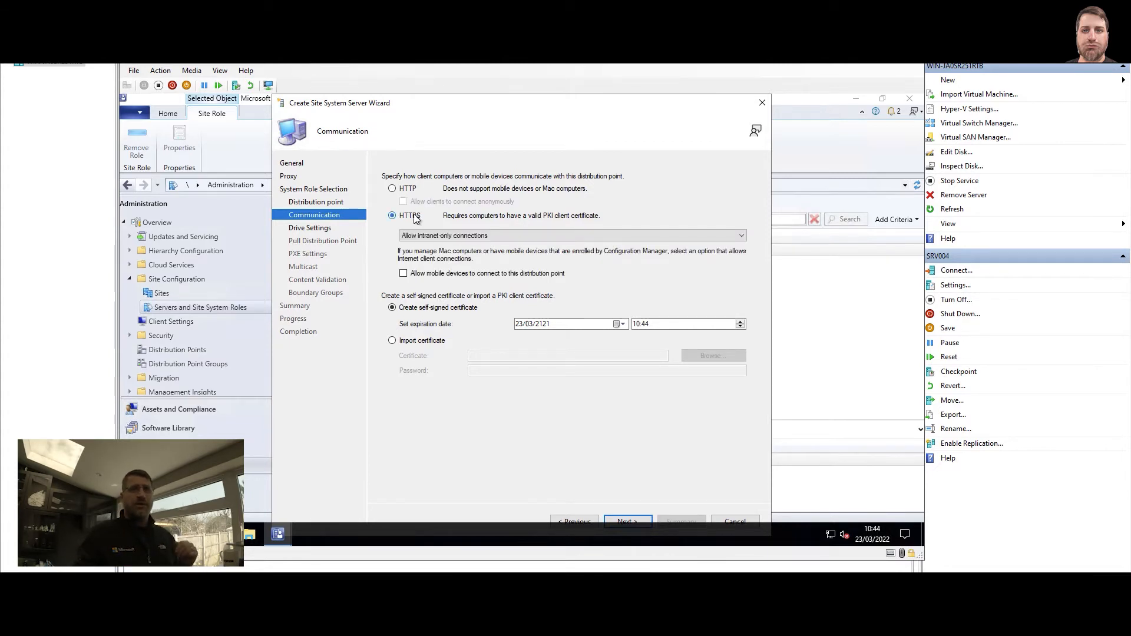
Keep HTTP communication with a self-signed certificate and move on to Drive Settings
{"action": "left_click", "coordinate": [425, 343]}
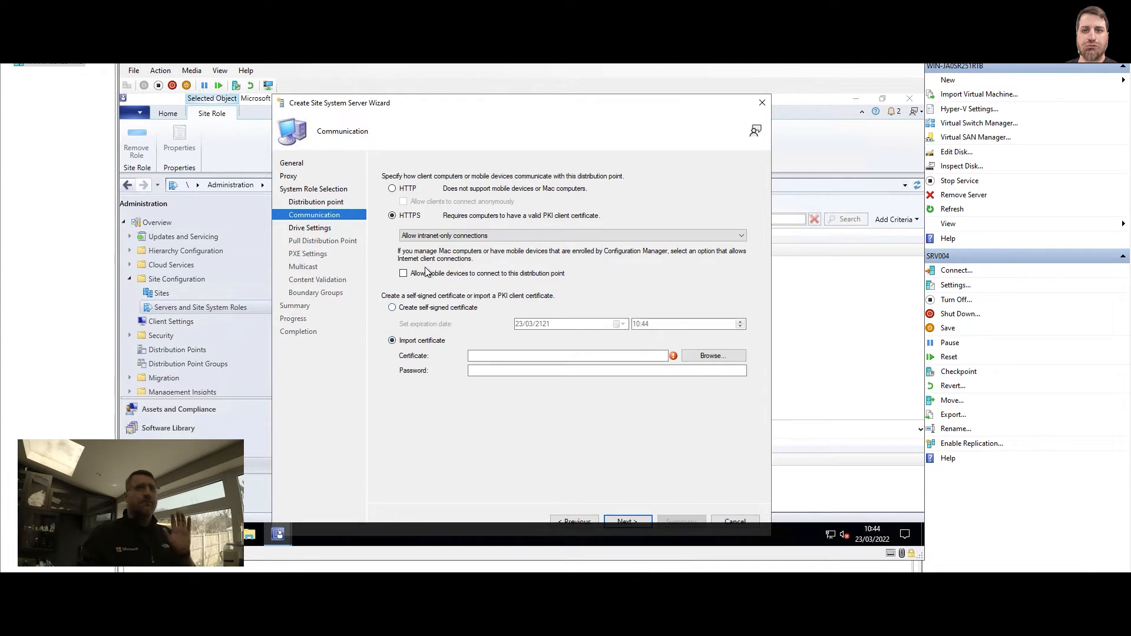
{"action": "left_click", "coordinate": [414, 191]}
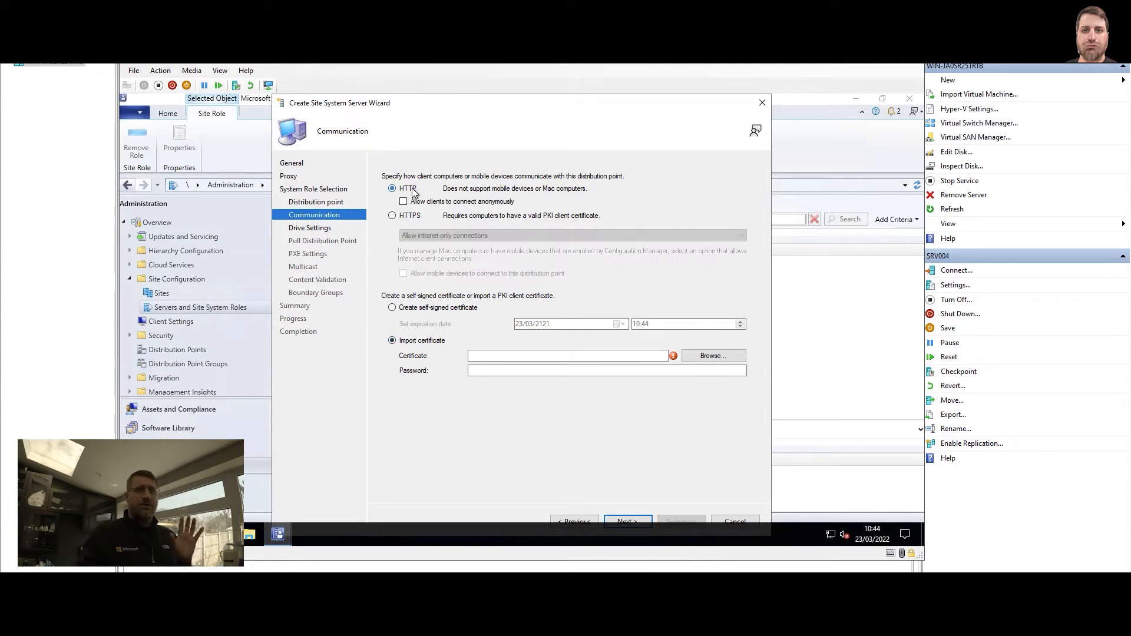
{"action": "left_click", "coordinate": [414, 307]}
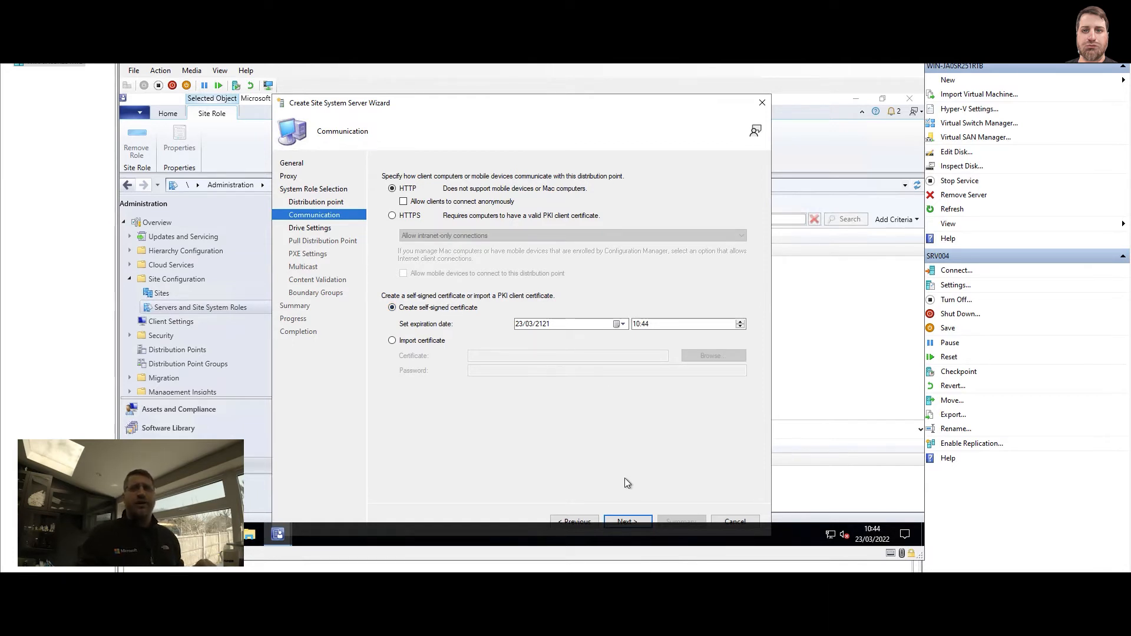
{"action": "left_click", "coordinate": [628, 522]}
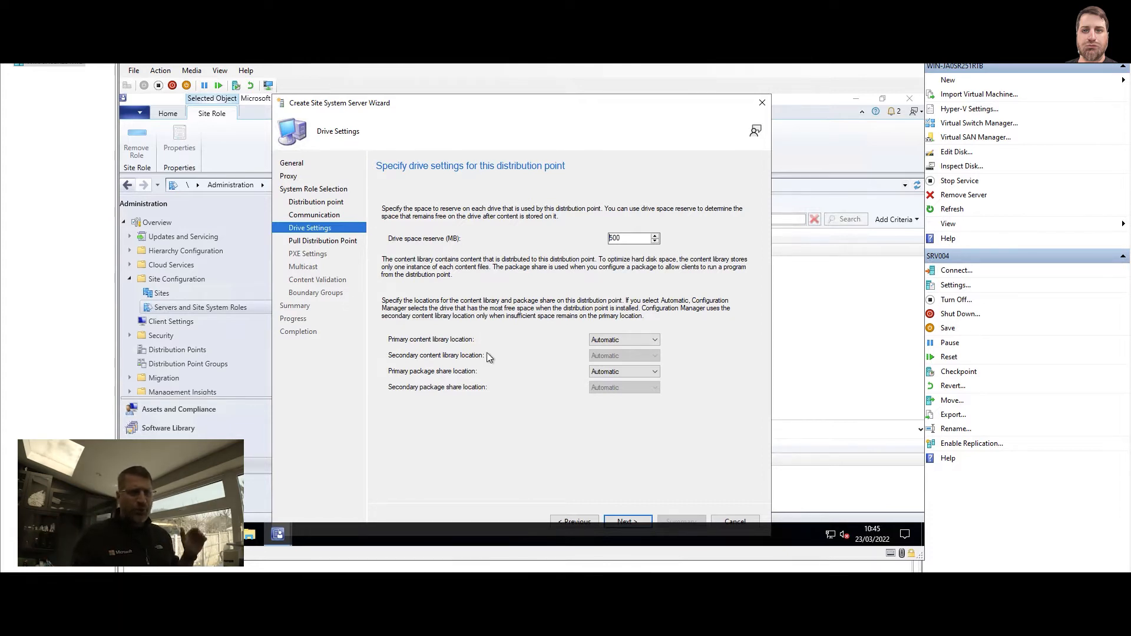
Accept Drive, Pull, PXE, Multicast and content validation pages unchanged, reaching Boundary Groups
{"action": "left_click", "coordinate": [627, 520]}
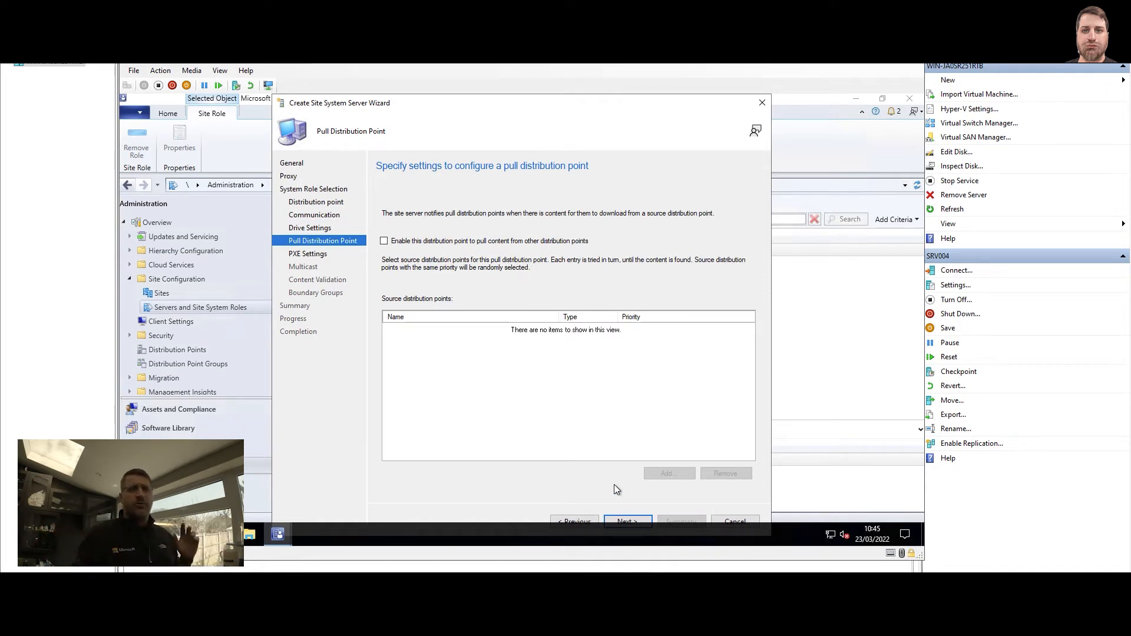
{"action": "left_click", "coordinate": [628, 521]}
{"action": "left_click", "coordinate": [628, 521]}
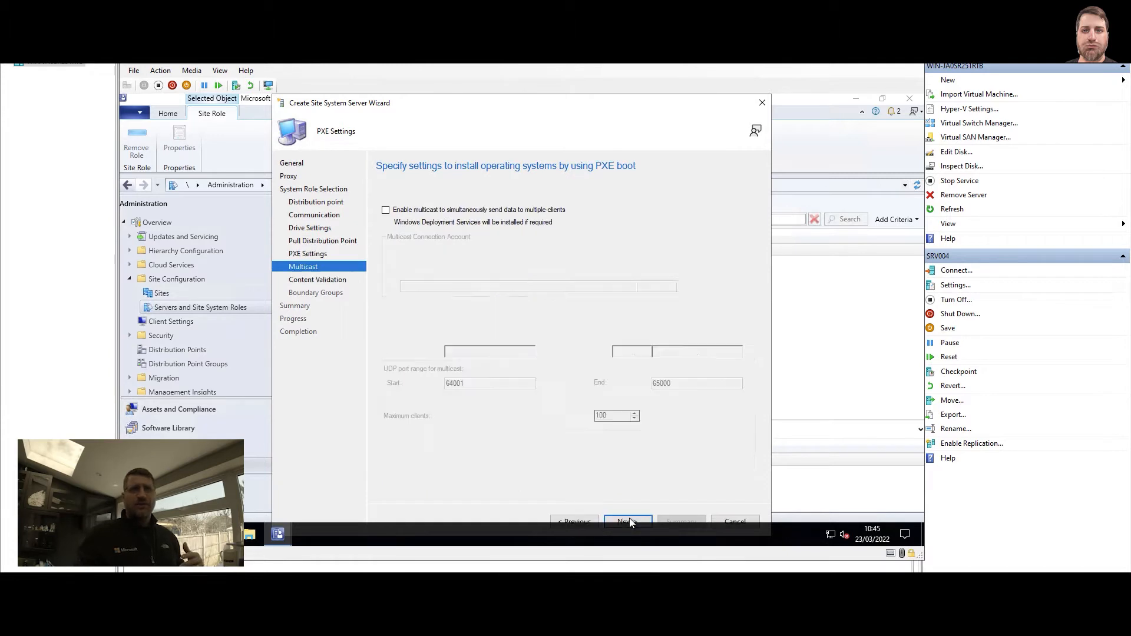
{"action": "left_click", "coordinate": [627, 520]}
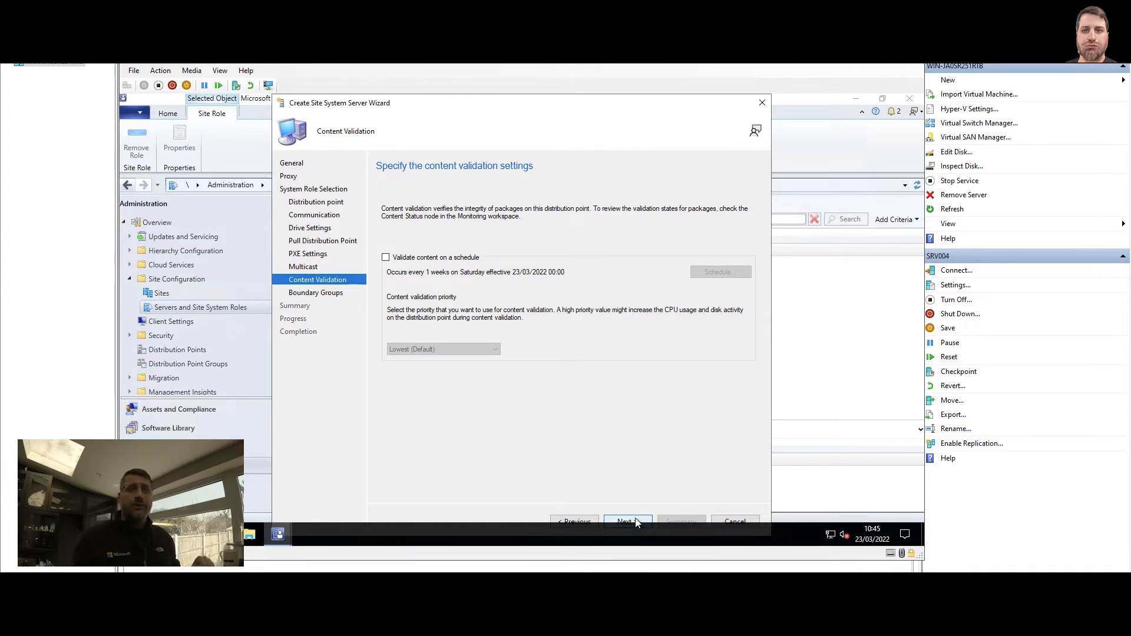
{"action": "left_click", "coordinate": [636, 523]}
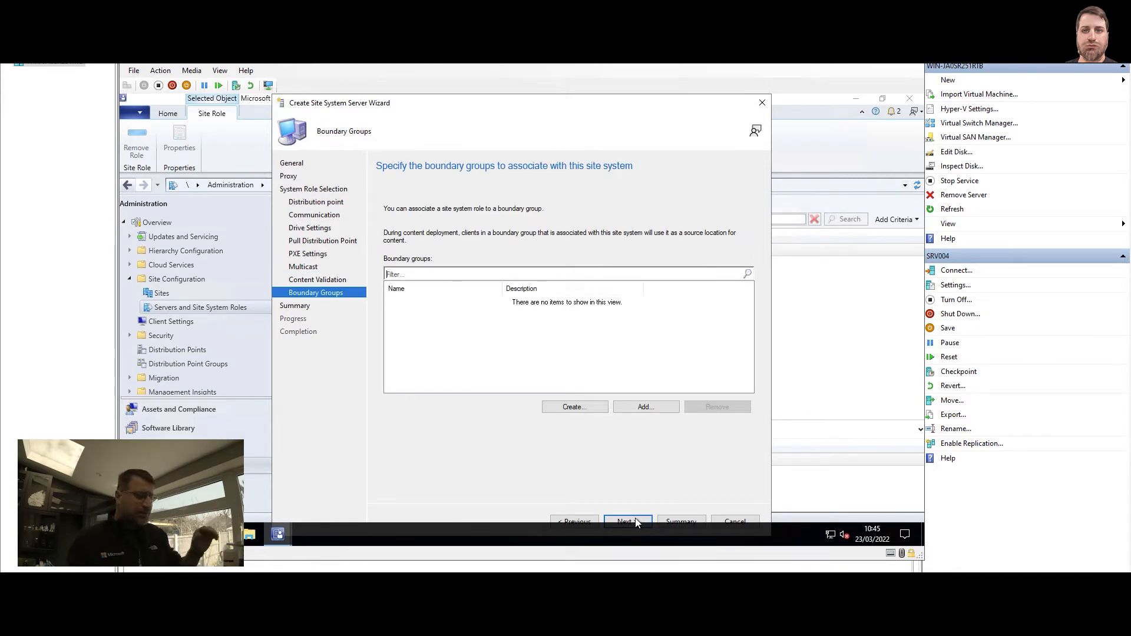
Finish the wizard through Summary and close it, adding SRV004 with 2 roles
{"action": "left_click", "coordinate": [635, 521]}
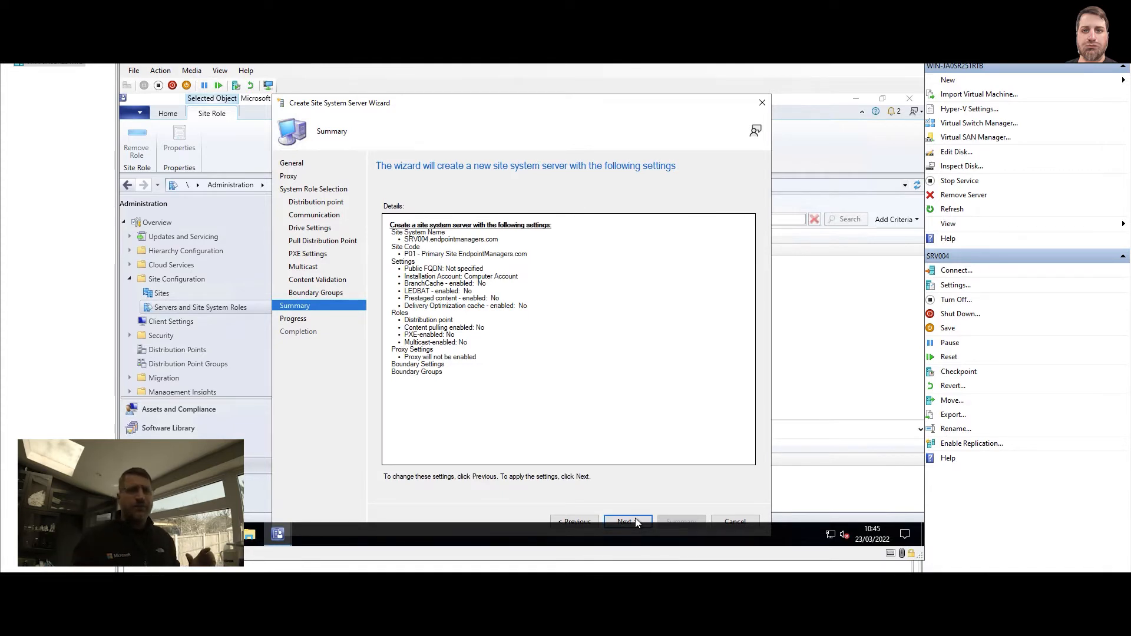
{"action": "left_click", "coordinate": [635, 521]}
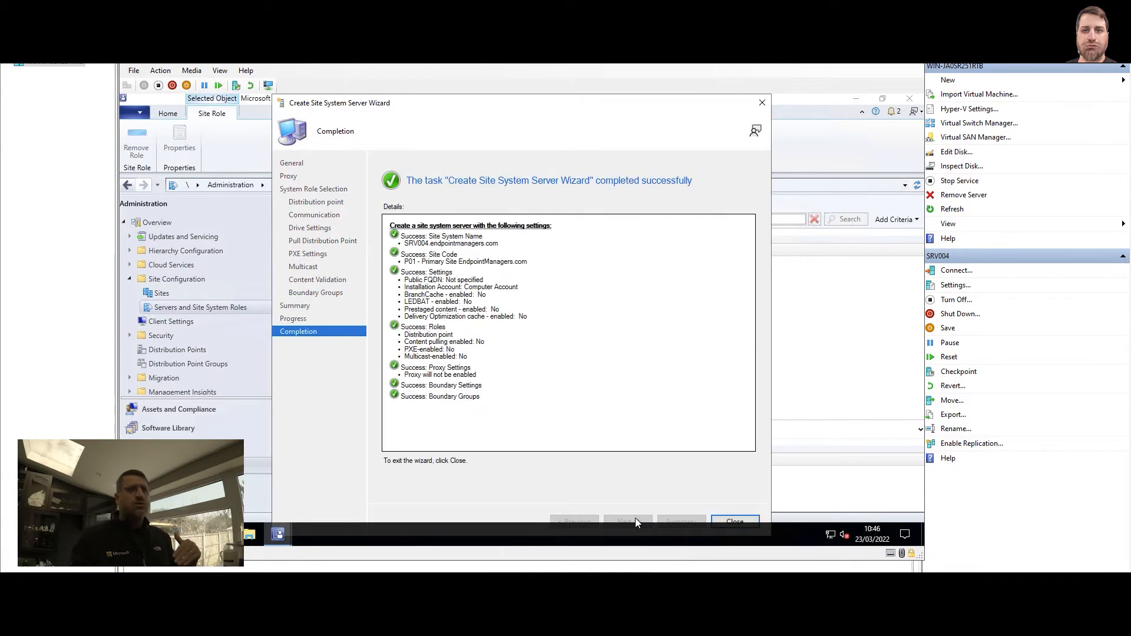
{"action": "left_click", "coordinate": [735, 521]}
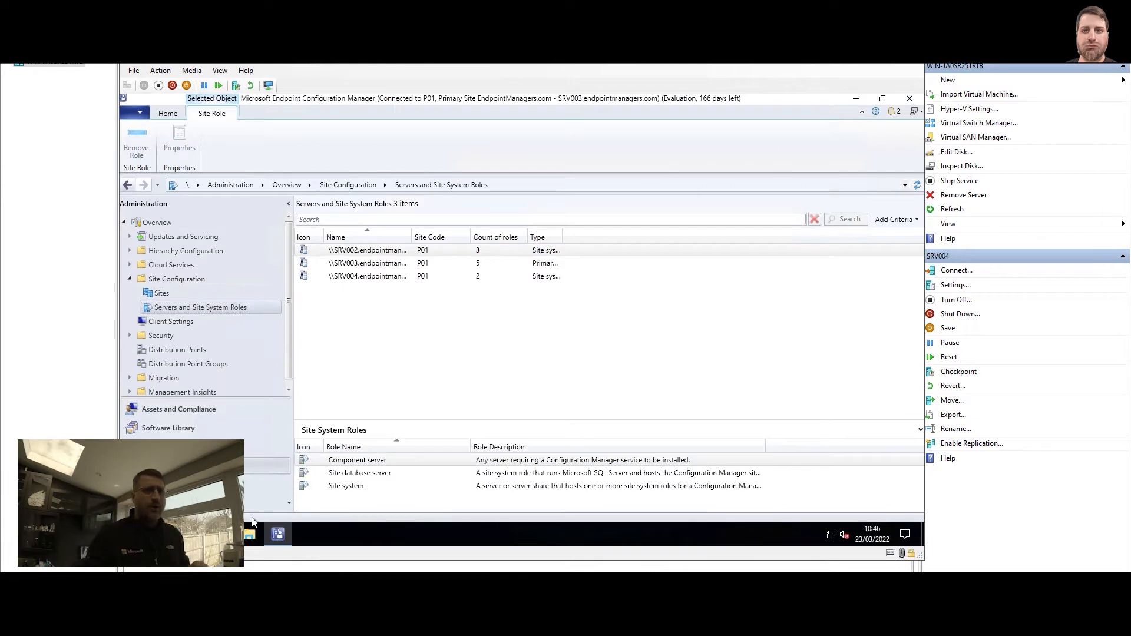
Launch the Configuration Manager Trace Log Tool from the Run box
{"action": "key", "text": "super+r"}
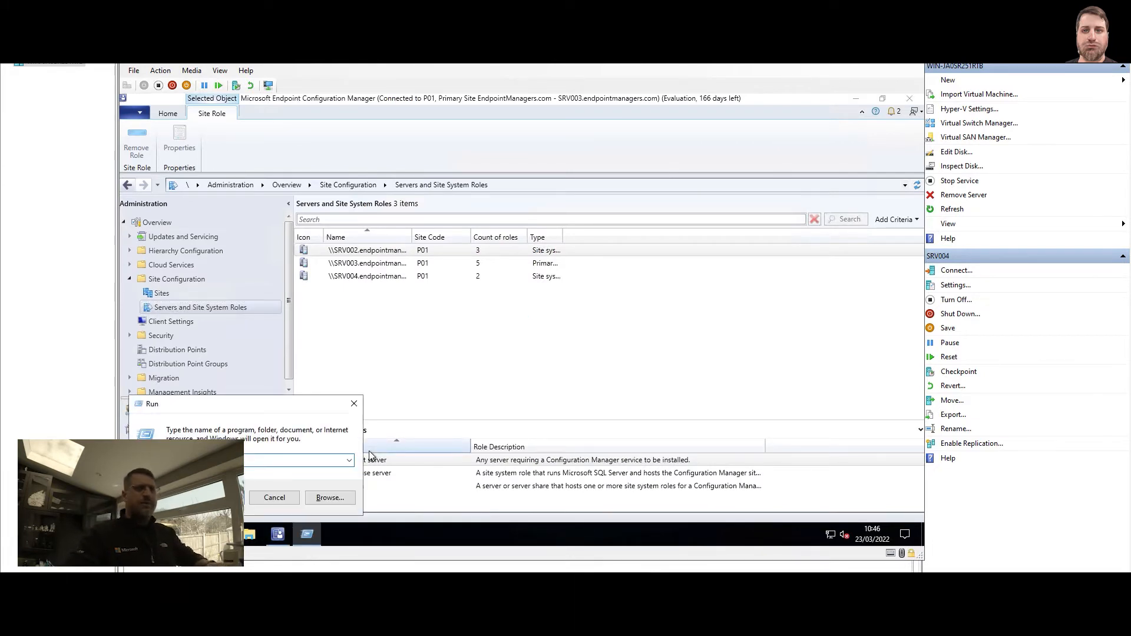
{"action": "type", "text": "cmd"}
{"action": "key", "text": "Return"}
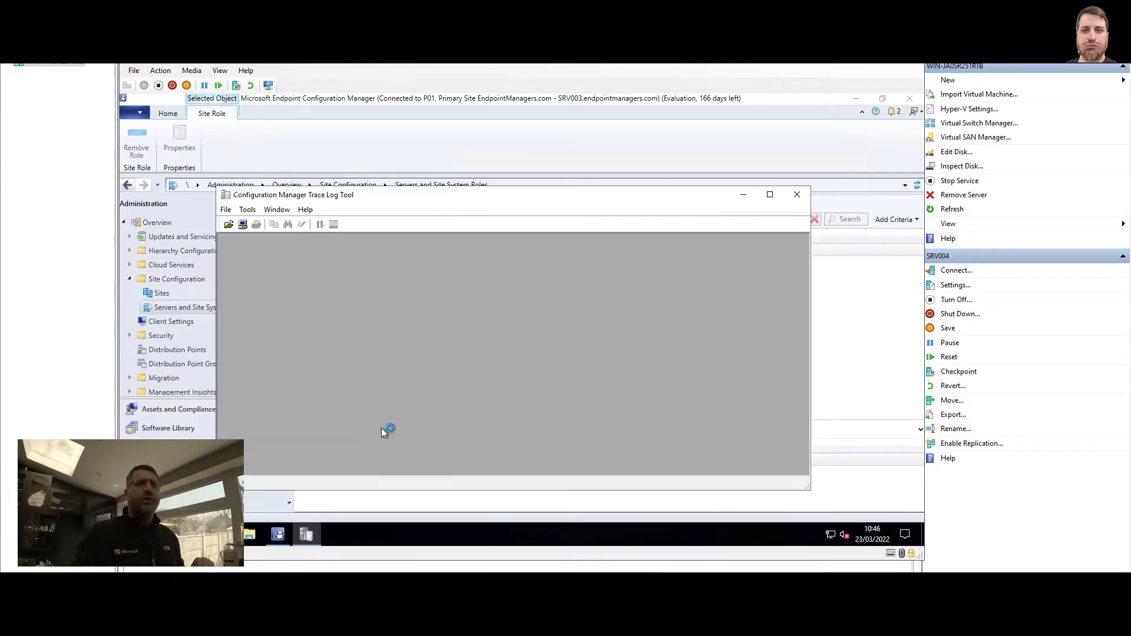
Open distmgr.log from the Logs folder and maximize the tool window
{"action": "left_click", "coordinate": [230, 229]}
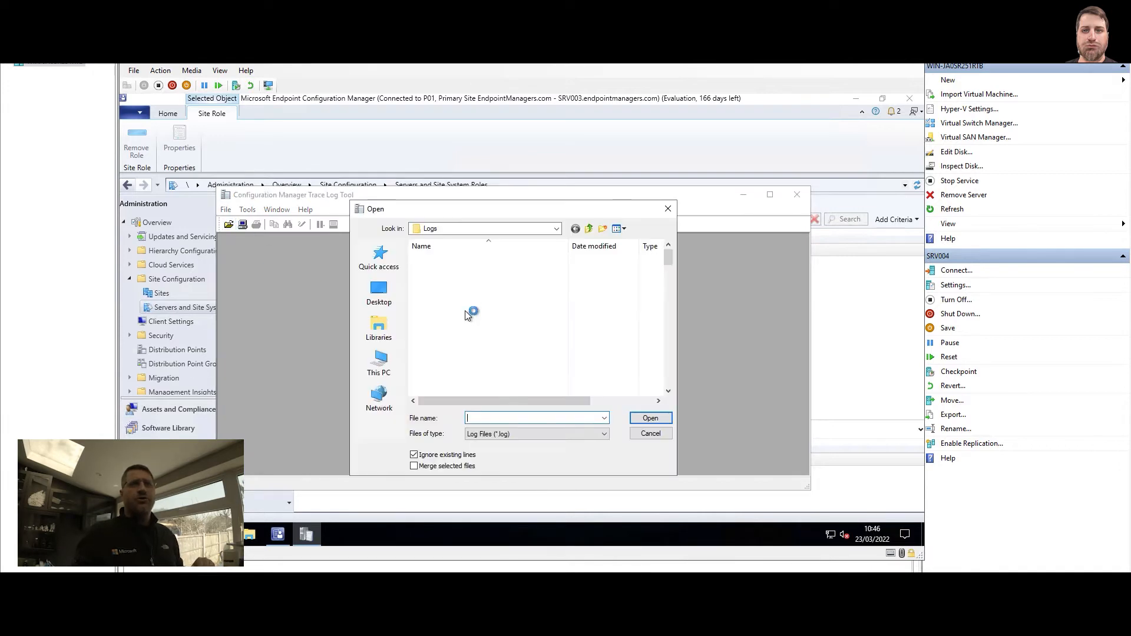
{"action": "left_click", "coordinate": [466, 315]}
{"action": "scroll", "coordinate": [465, 315], "scroll_direction": "down", "scroll_amount": 6}
{"action": "left_click", "coordinate": [440, 292]}
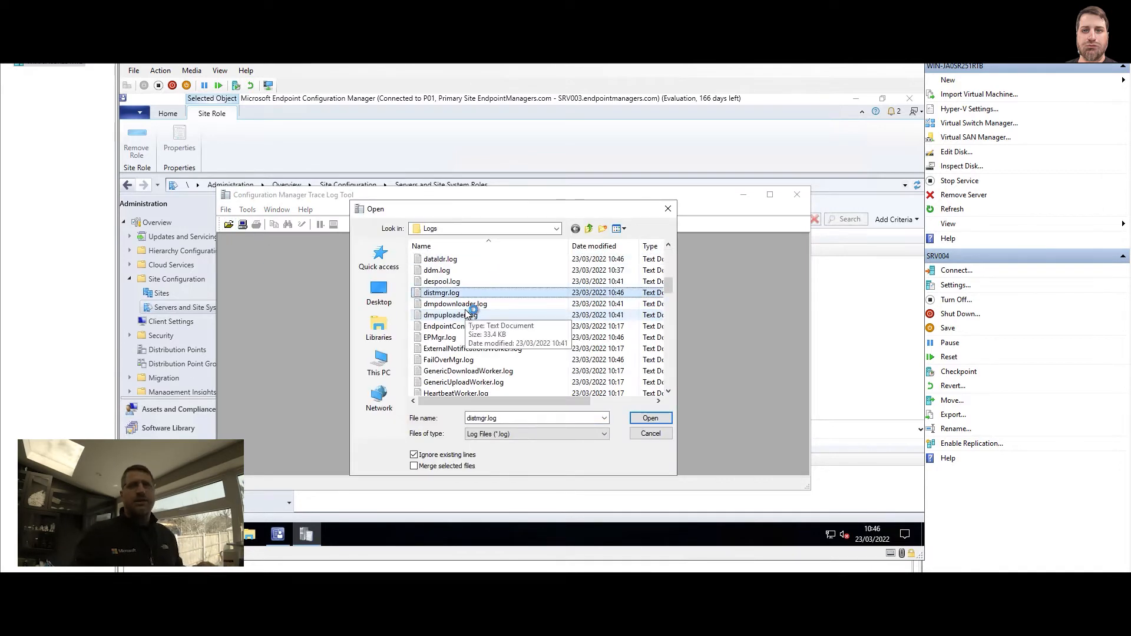
{"action": "left_click", "coordinate": [648, 418]}
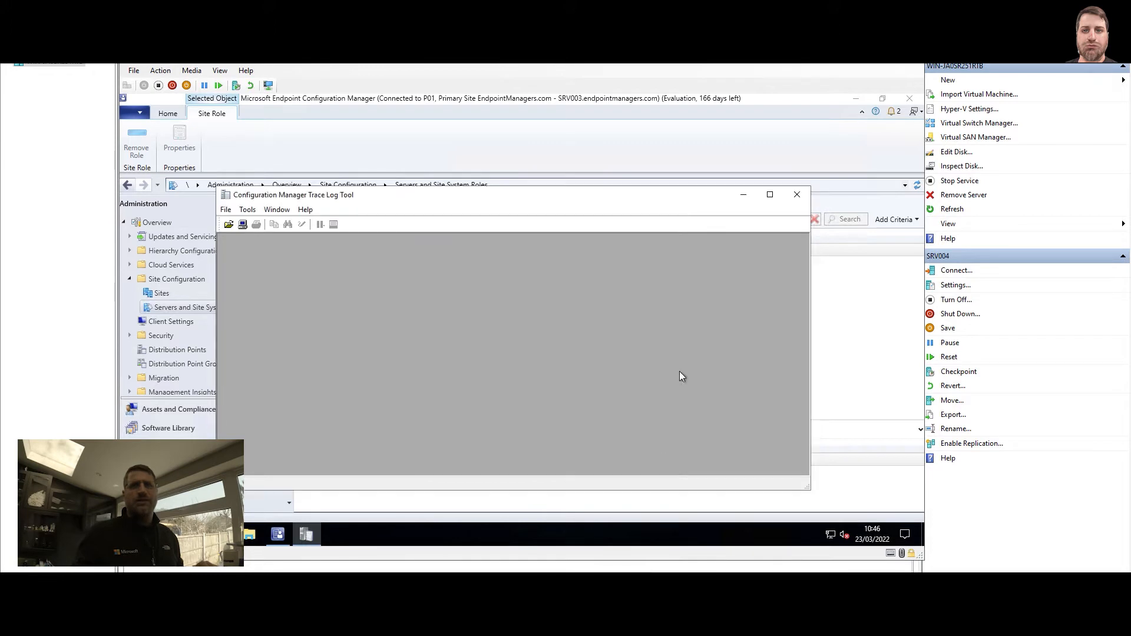
{"action": "left_click", "coordinate": [769, 195]}
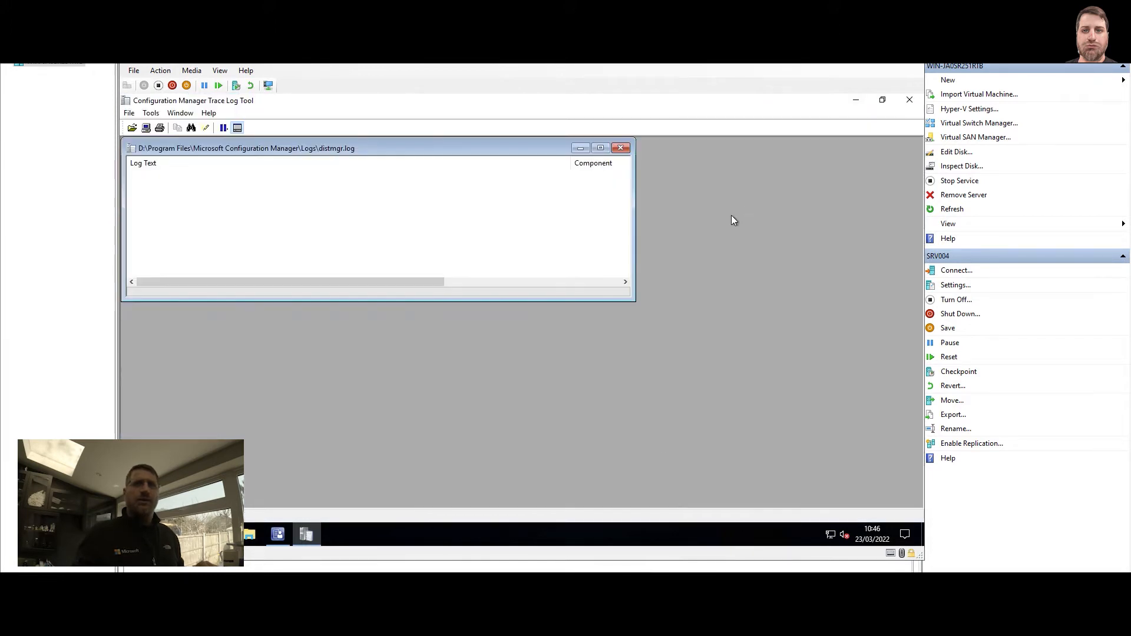
Maximize the distmgr.log view and inspect the SetContentLibLocationInReg and first error entries
{"action": "left_click", "coordinate": [600, 148]}
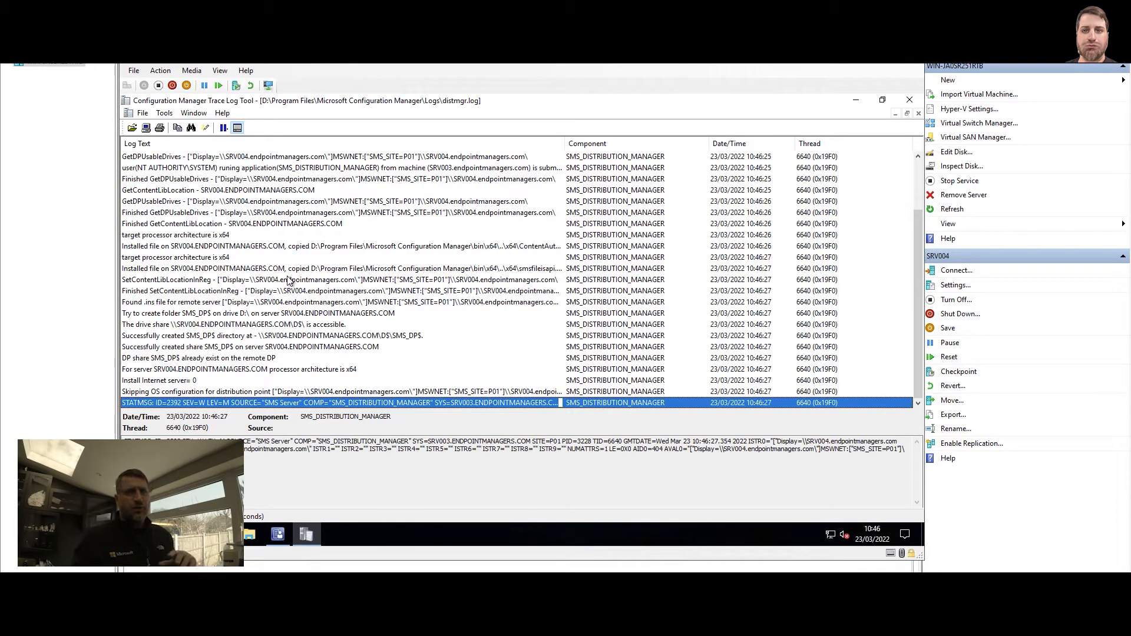
{"action": "left_click", "coordinate": [276, 282]}
{"action": "scroll", "coordinate": [263, 284], "scroll_direction": "up", "scroll_amount": 2}
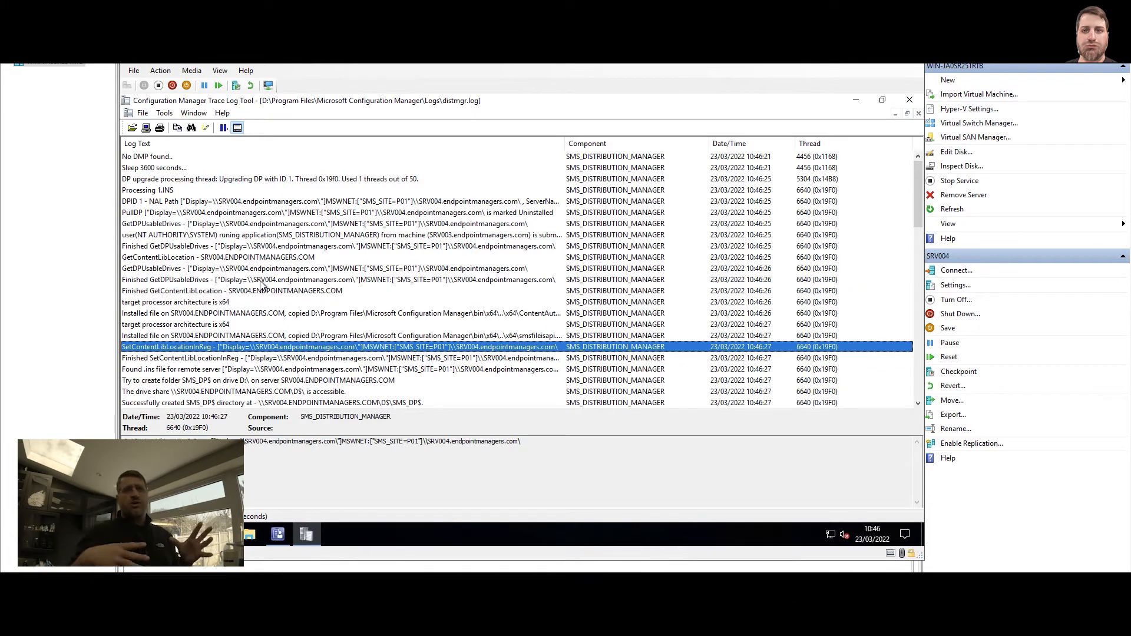
{"action": "scroll", "coordinate": [256, 282], "scroll_direction": "down", "scroll_amount": 10}
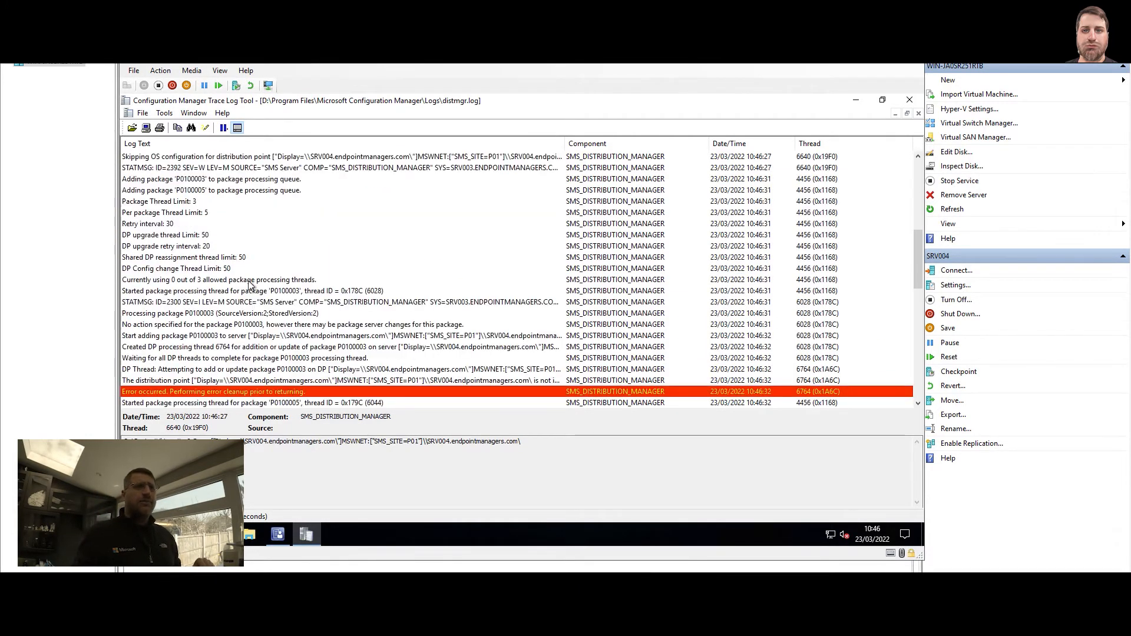
{"action": "scroll", "coordinate": [253, 284], "scroll_direction": "down", "scroll_amount": 3}
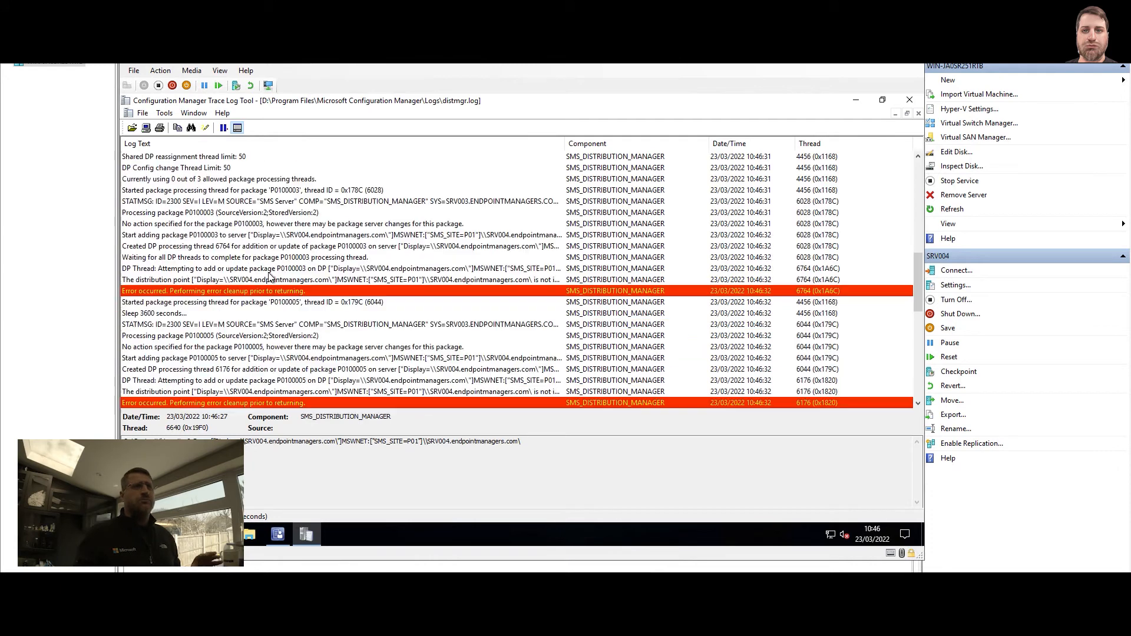
{"action": "left_click", "coordinate": [186, 291]}
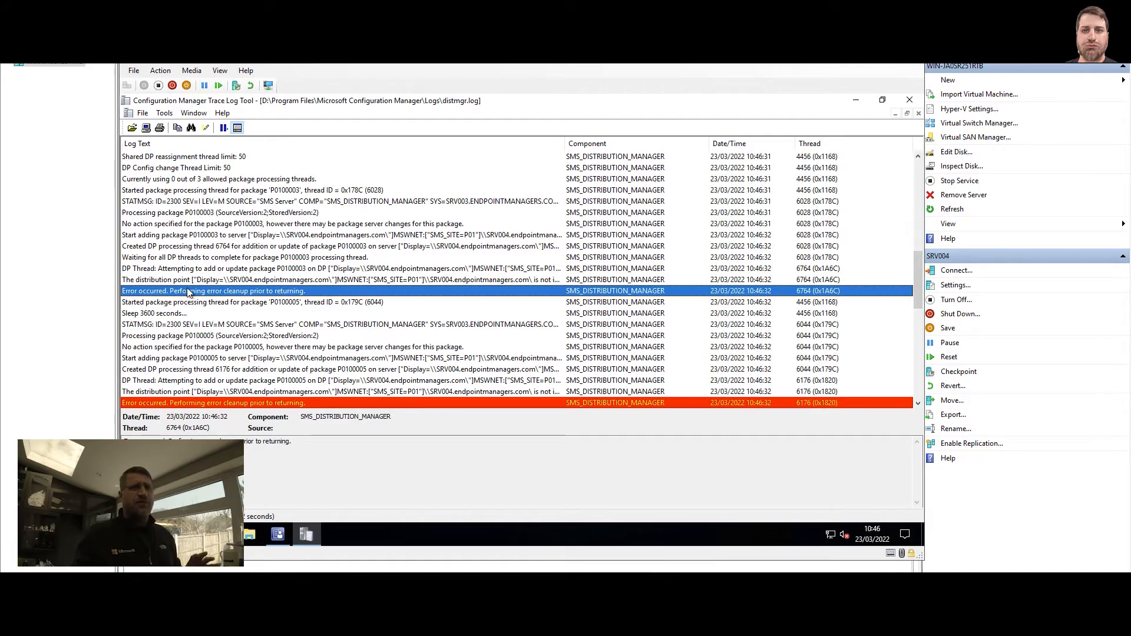
Inspect the smscore.dll file-copy entry and the No DMP found entry further down
{"action": "scroll", "coordinate": [202, 287], "scroll_direction": "down", "scroll_amount": 6}
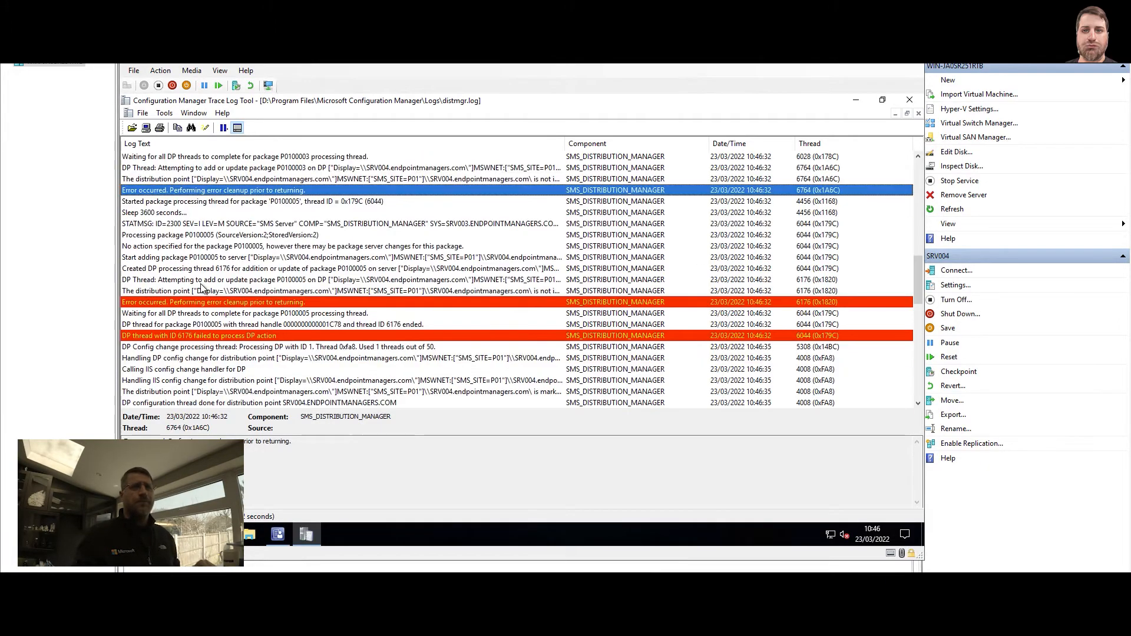
{"action": "scroll", "coordinate": [202, 280], "scroll_direction": "down", "scroll_amount": 10}
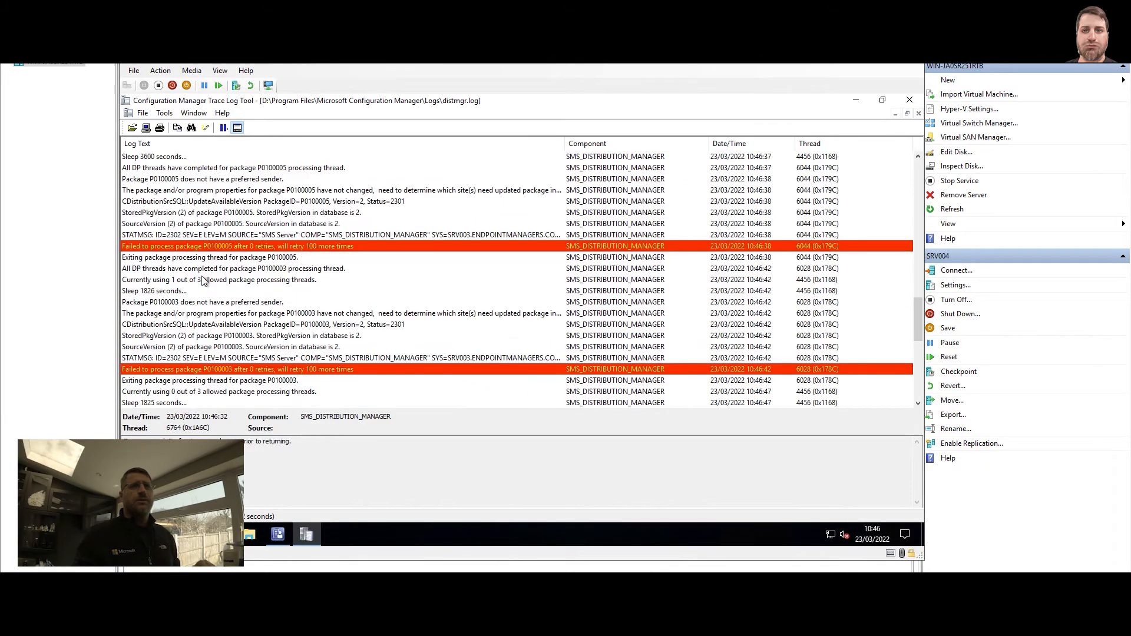
{"action": "scroll", "coordinate": [202, 280], "scroll_direction": "down", "scroll_amount": 1}
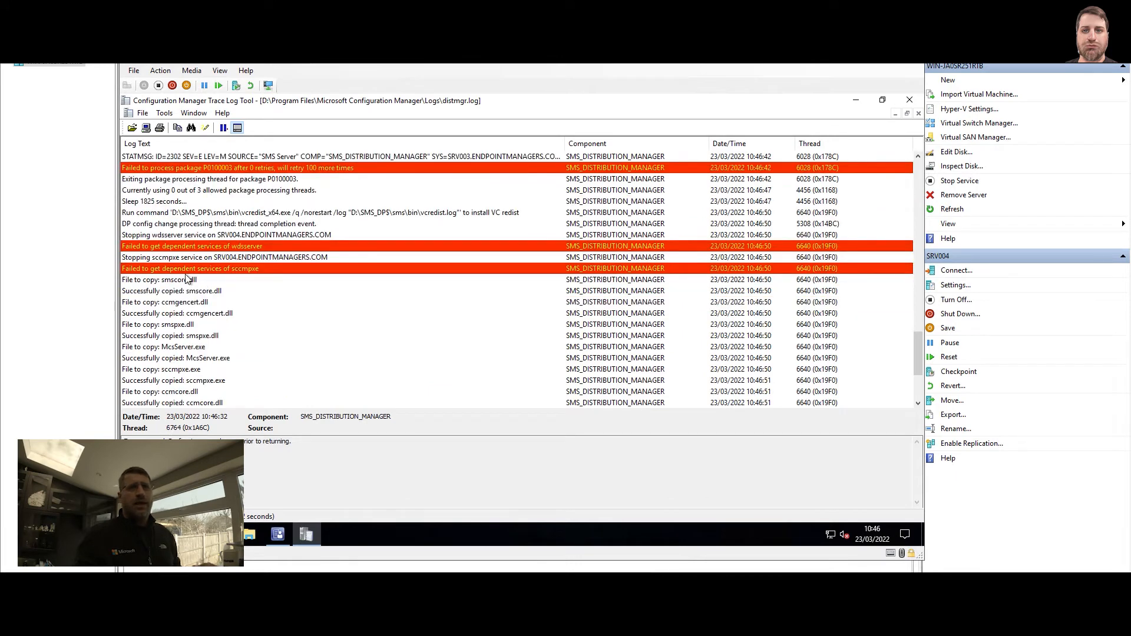
{"action": "left_click", "coordinate": [188, 280]}
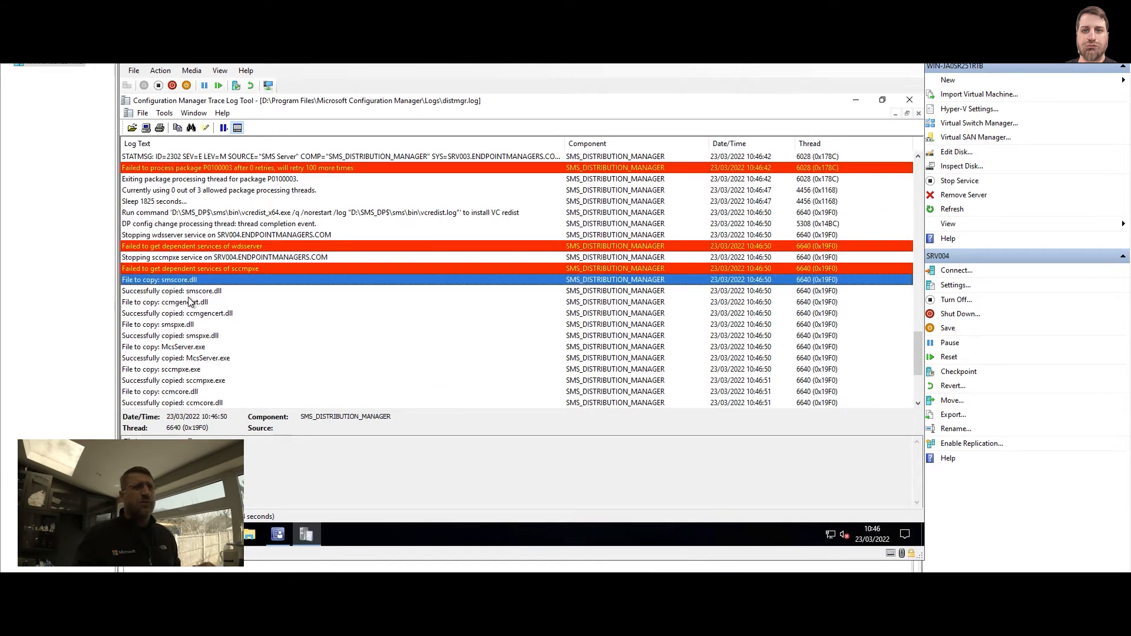
{"action": "scroll", "coordinate": [190, 301], "scroll_direction": "down", "scroll_amount": 2}
{"action": "scroll", "coordinate": [190, 302], "scroll_direction": "down", "scroll_amount": 2}
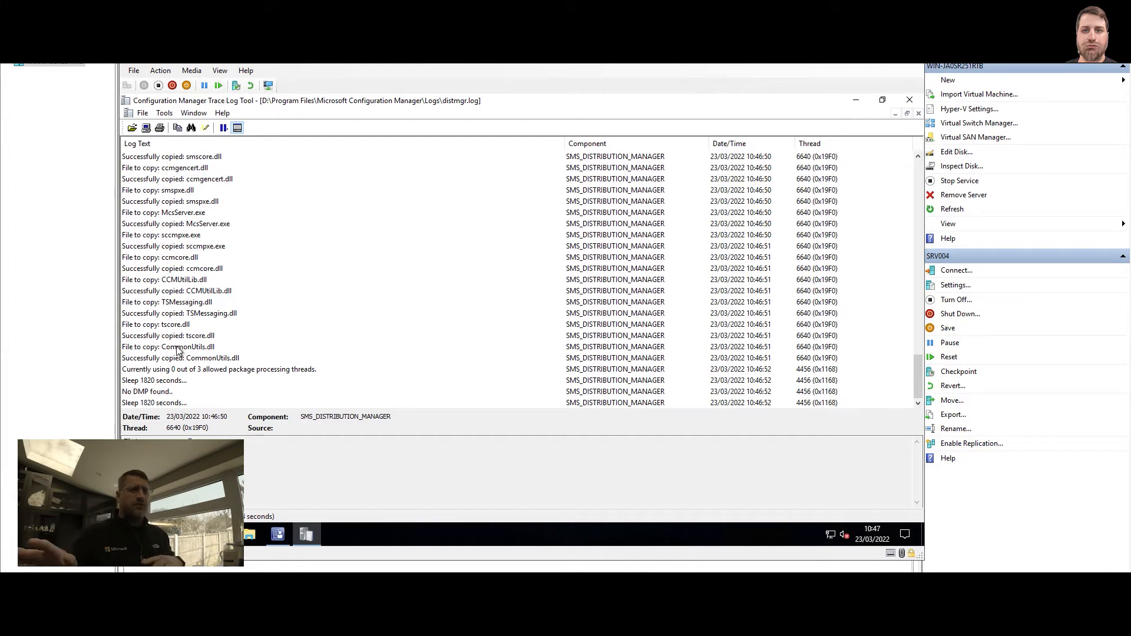
{"action": "left_click", "coordinate": [182, 391]}
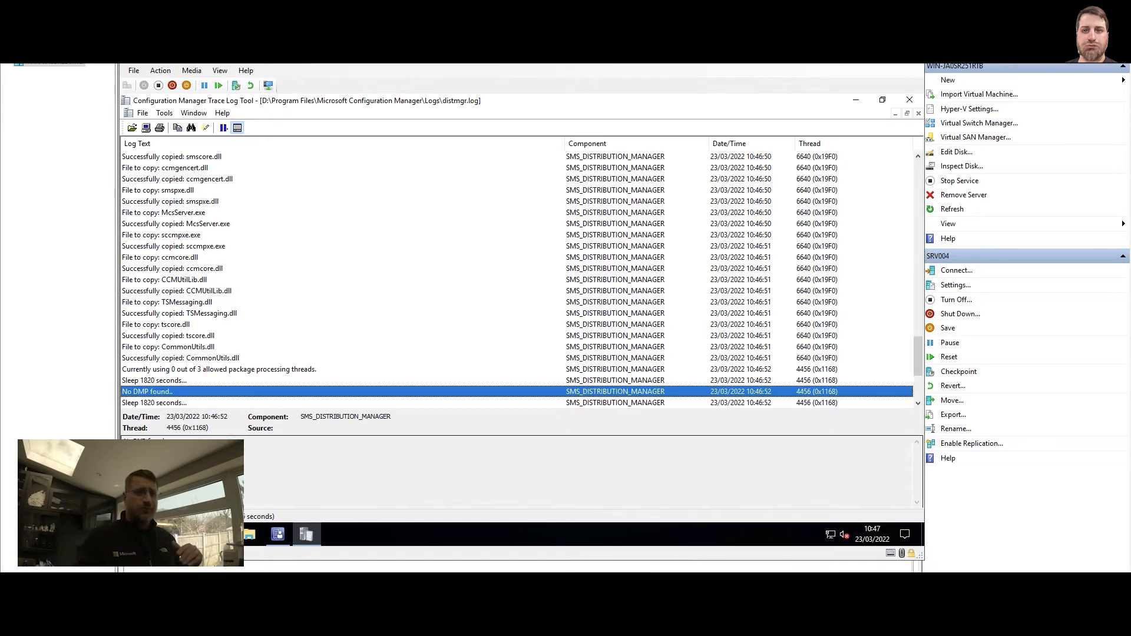
{"action": "mouse_move", "coordinate": [306, 534]}
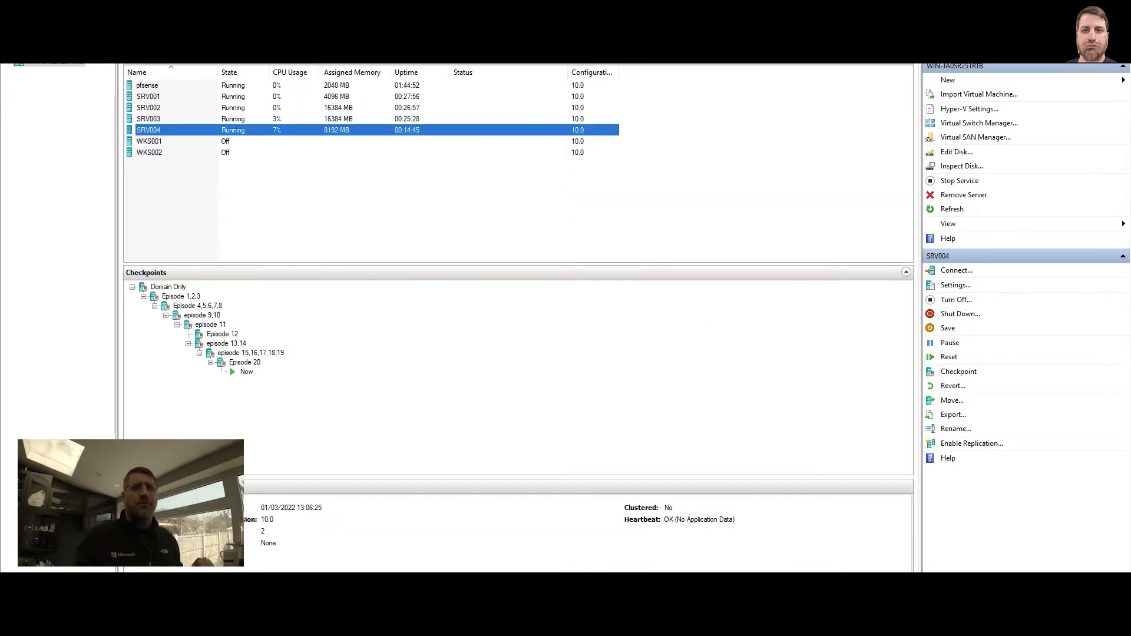
On SRV004, browse SCCM (D:) to SMS_DP$\sms\logs in File Explorer, then step back to sms
{"action": "left_click", "coordinate": [493, 548]}
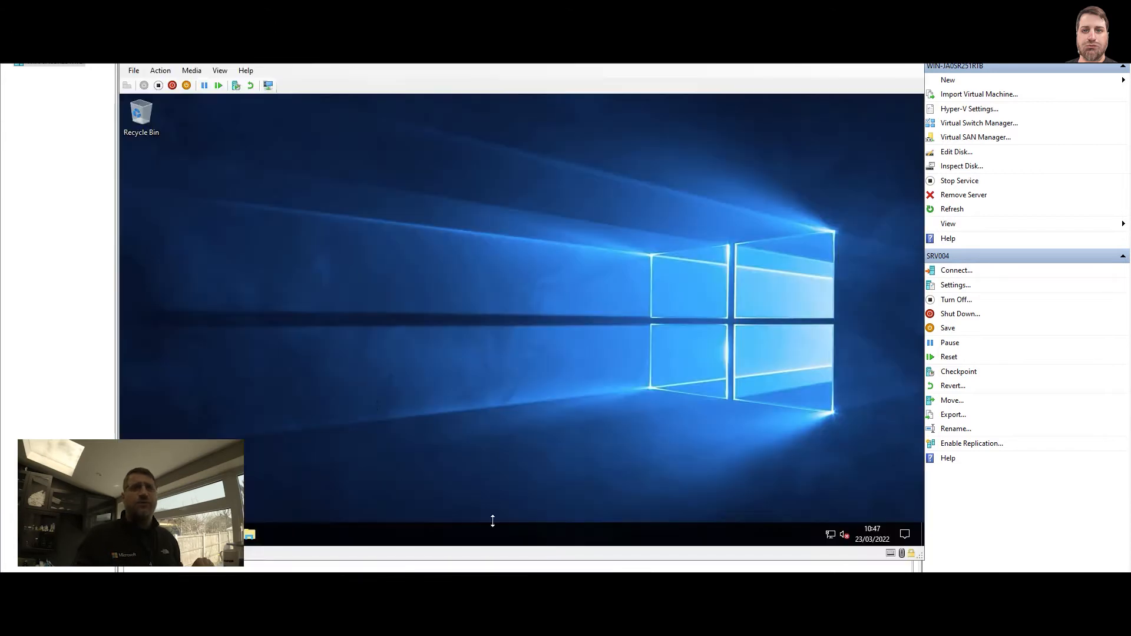
{"action": "left_click", "coordinate": [249, 533]}
{"action": "left_click", "coordinate": [297, 331]}
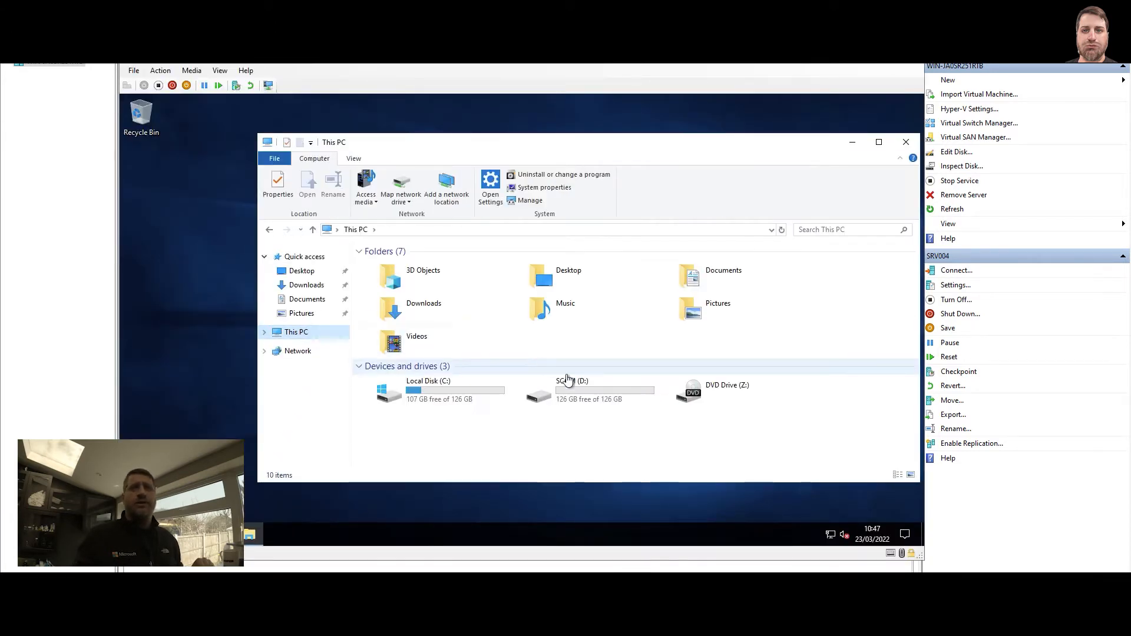
{"action": "double_click", "coordinate": [604, 391]}
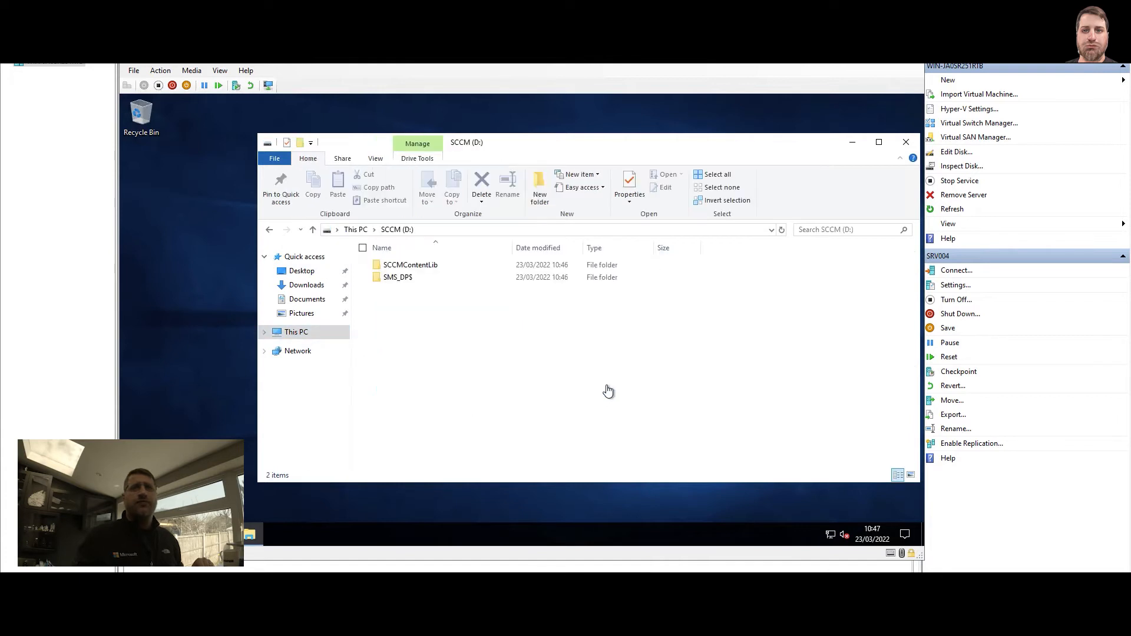
{"action": "double_click", "coordinate": [393, 277]}
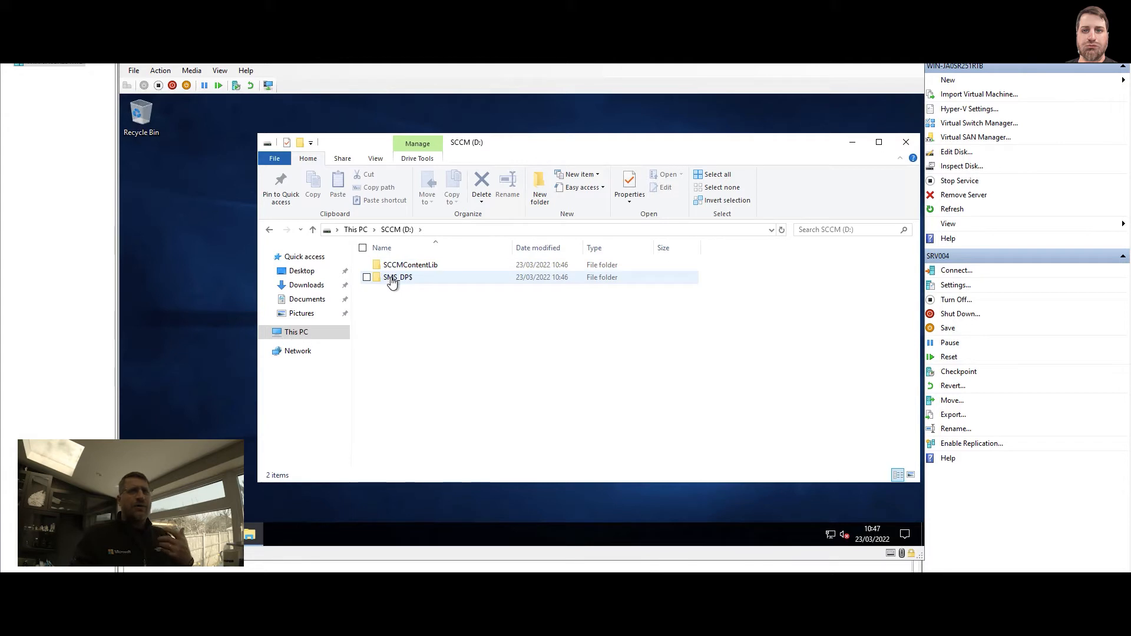
{"action": "double_click", "coordinate": [387, 265]}
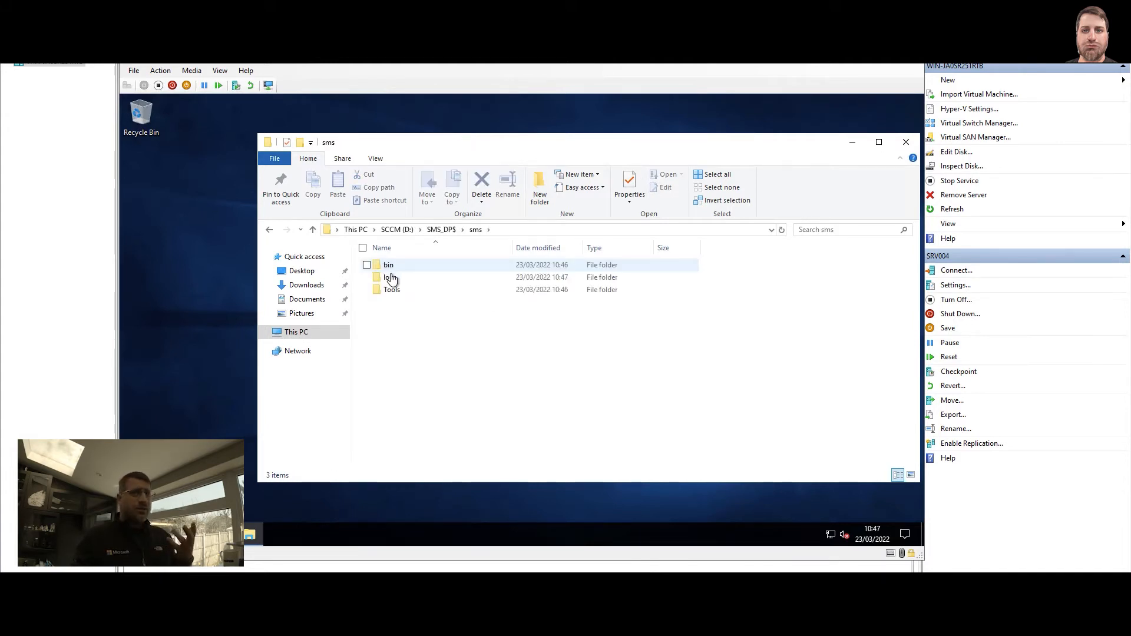
{"action": "double_click", "coordinate": [392, 279]}
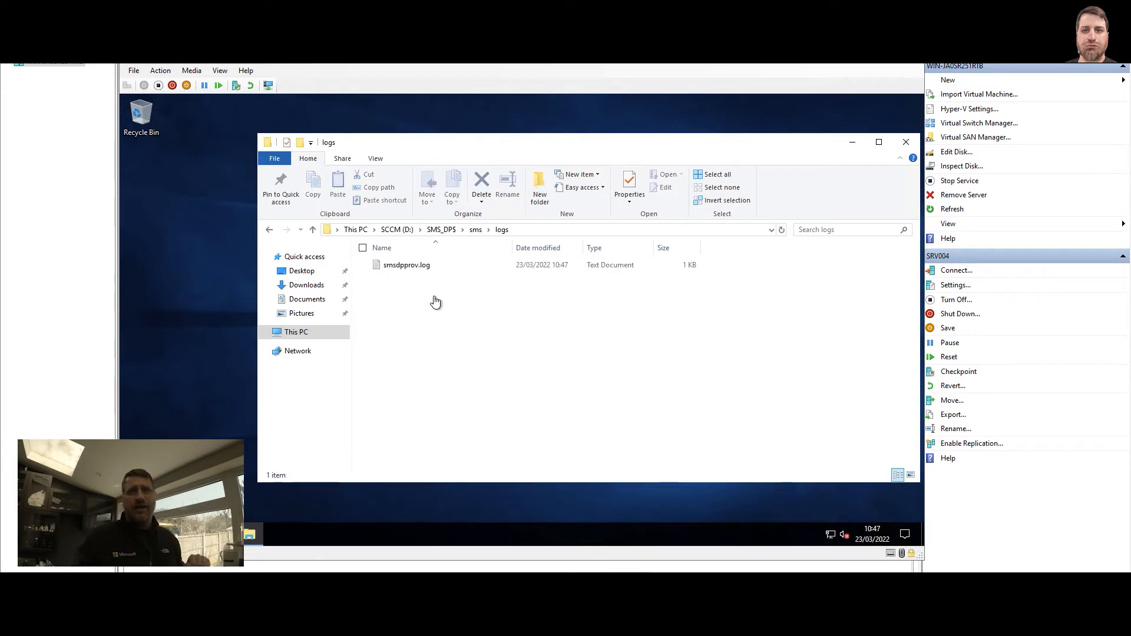
{"action": "key", "text": "alt+Left"}
{"action": "key", "text": "alt+Left"}
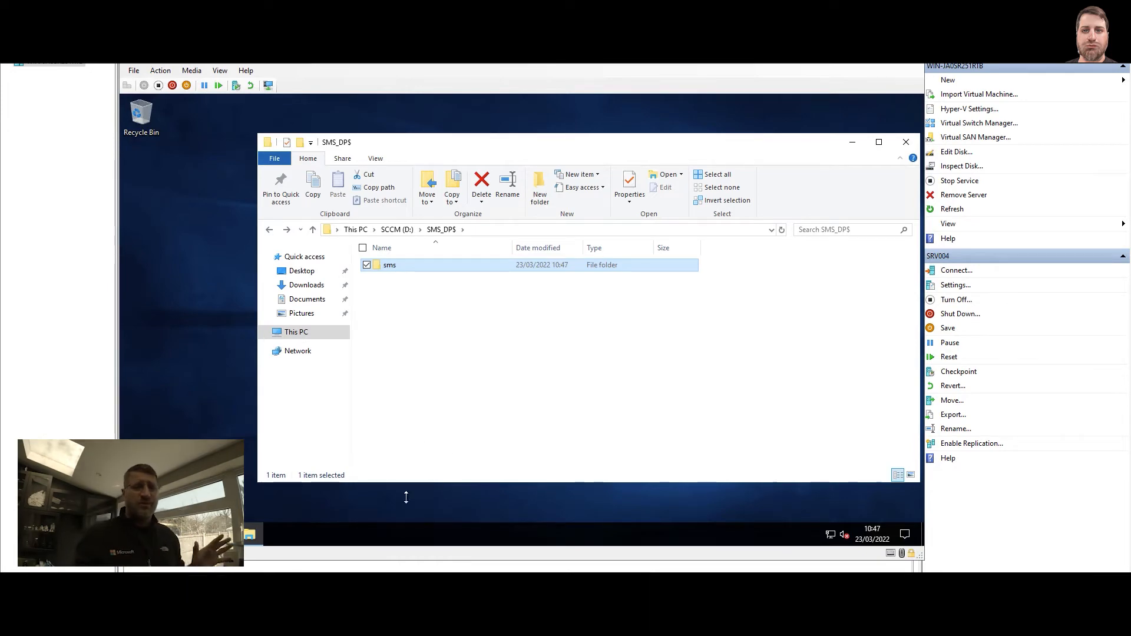
On SRV003, check the newest distmgr.log entries in CMTrace, then close the trace tool
{"action": "mouse_move", "coordinate": [408, 580]}
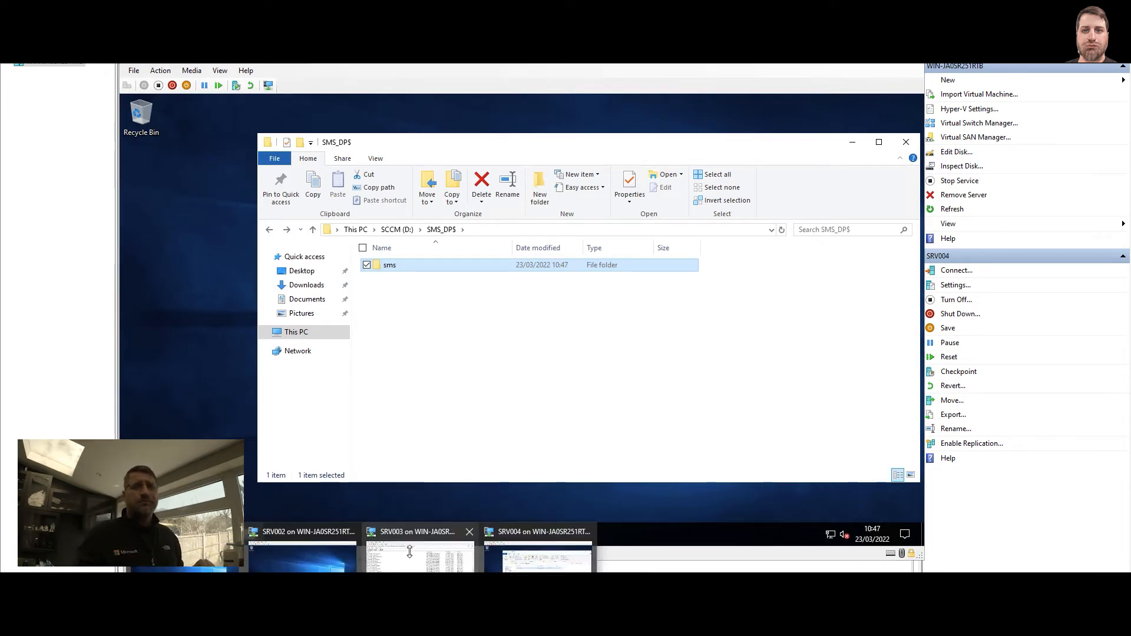
{"action": "left_click", "coordinate": [410, 551]}
{"action": "scroll", "coordinate": [345, 303], "scroll_direction": "down", "scroll_amount": 3}
{"action": "scroll", "coordinate": [345, 303], "scroll_direction": "down", "scroll_amount": 10}
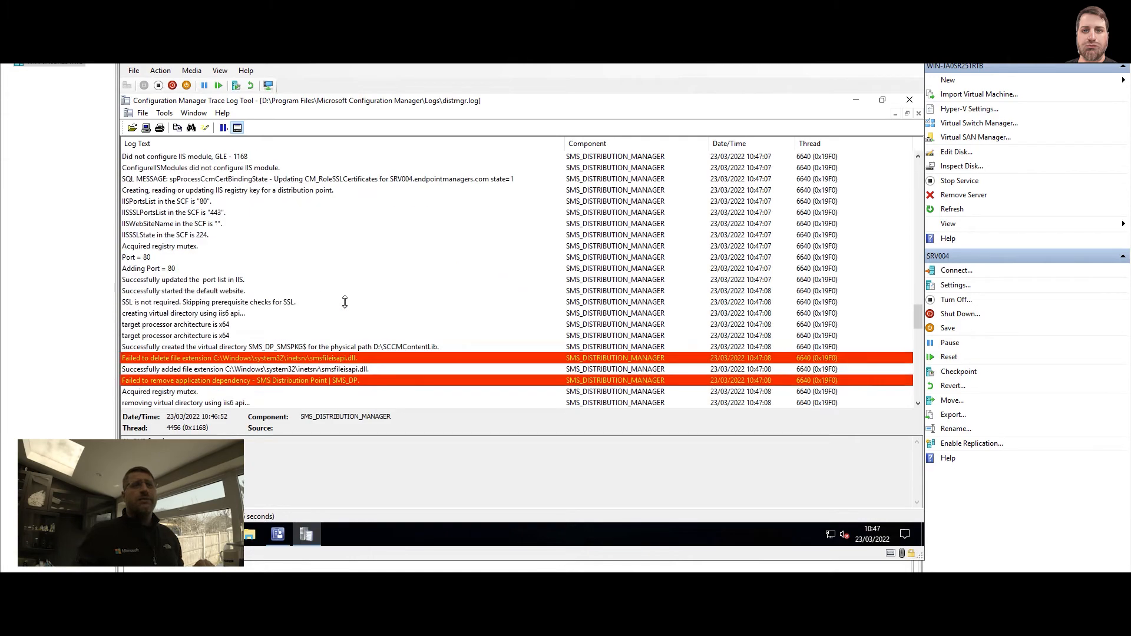
{"action": "scroll", "coordinate": [345, 302], "scroll_direction": "down", "scroll_amount": 15}
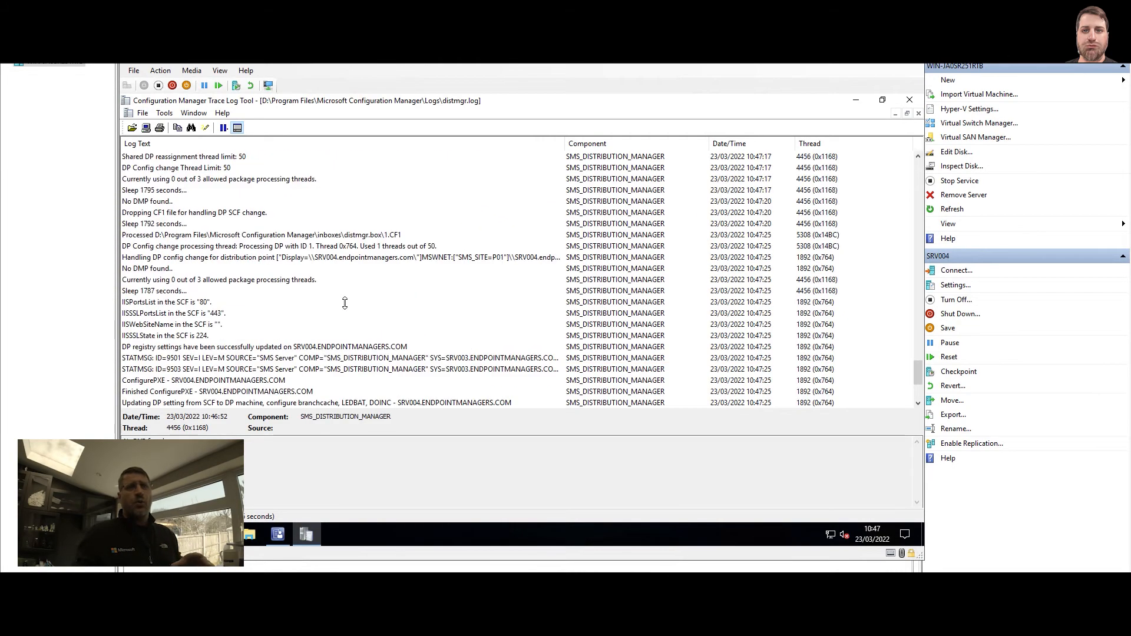
{"action": "left_click", "coordinate": [341, 326]}
{"action": "key", "text": "End"}
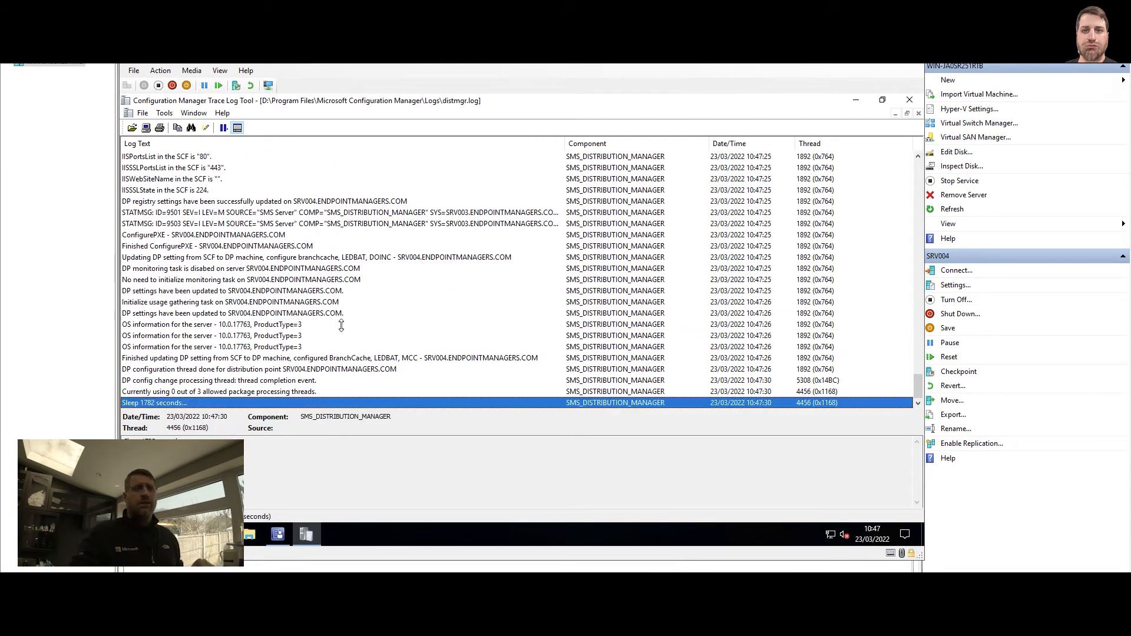
{"action": "key", "text": "Up"}
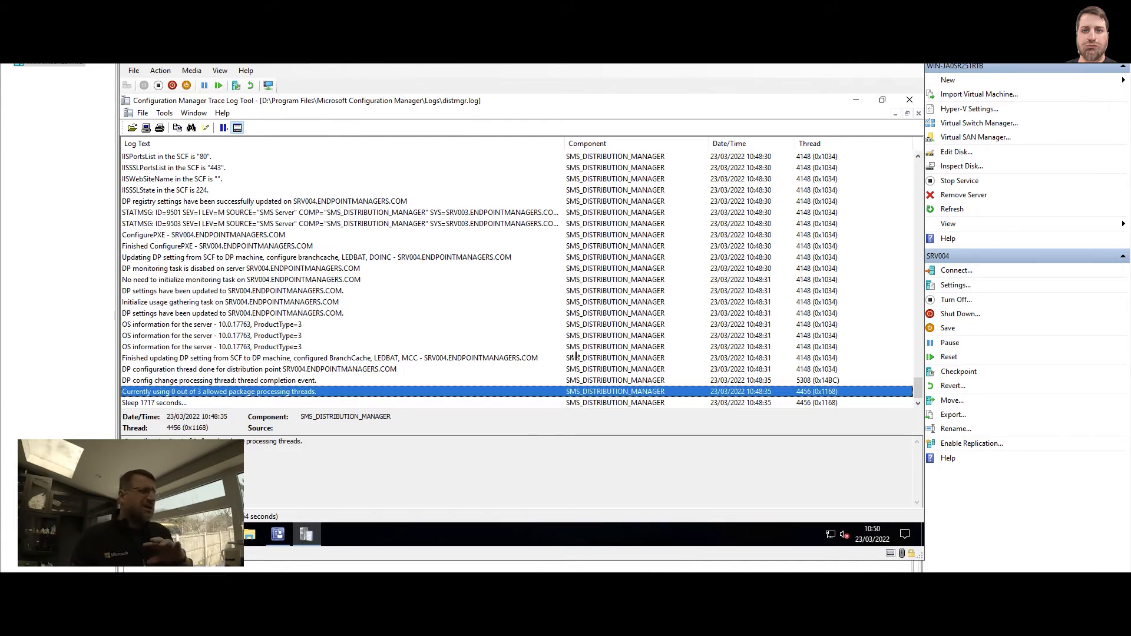
{"action": "left_click", "coordinate": [909, 99]}
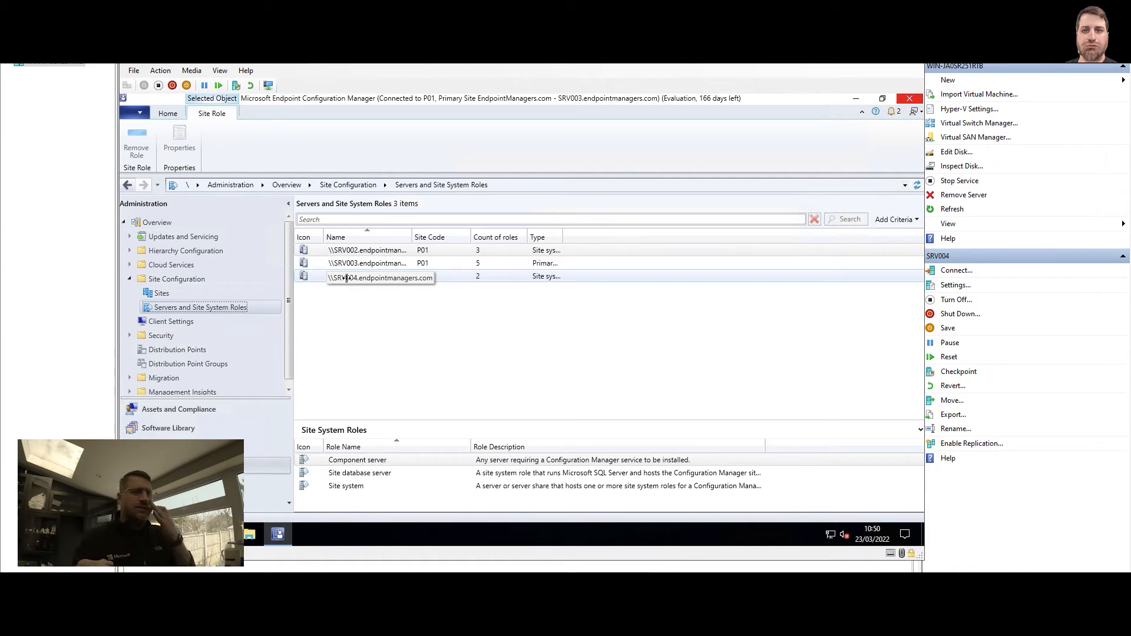
Confirm SRV004 holds the Distribution point and Site system roles, then go to Monitoring
{"action": "left_click", "coordinate": [363, 274]}
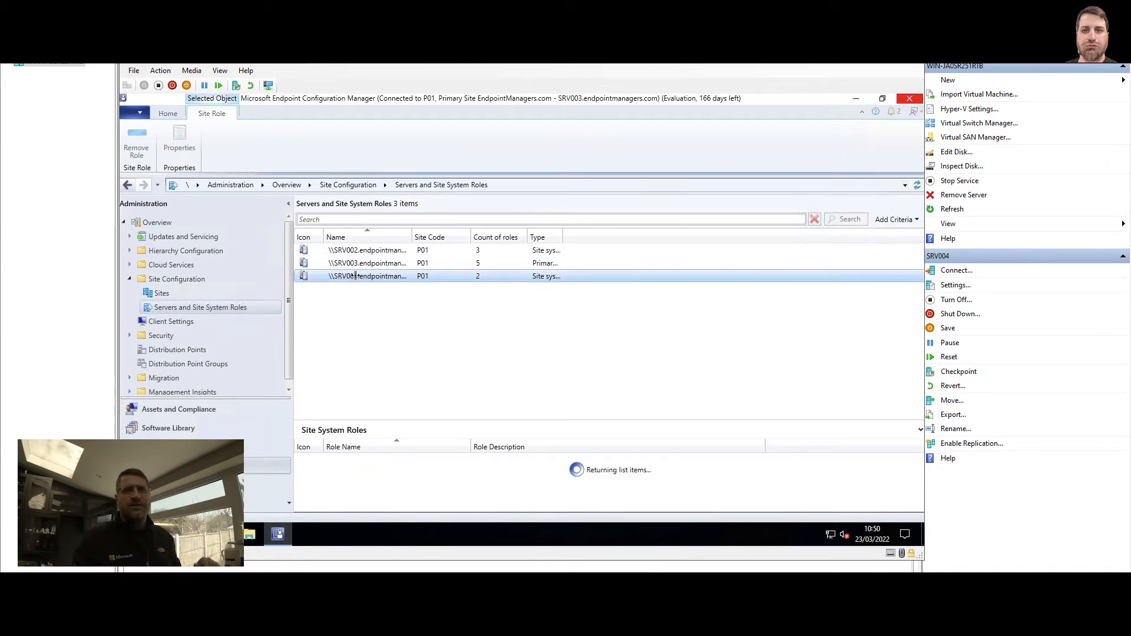
{"action": "left_click", "coordinate": [371, 460]}
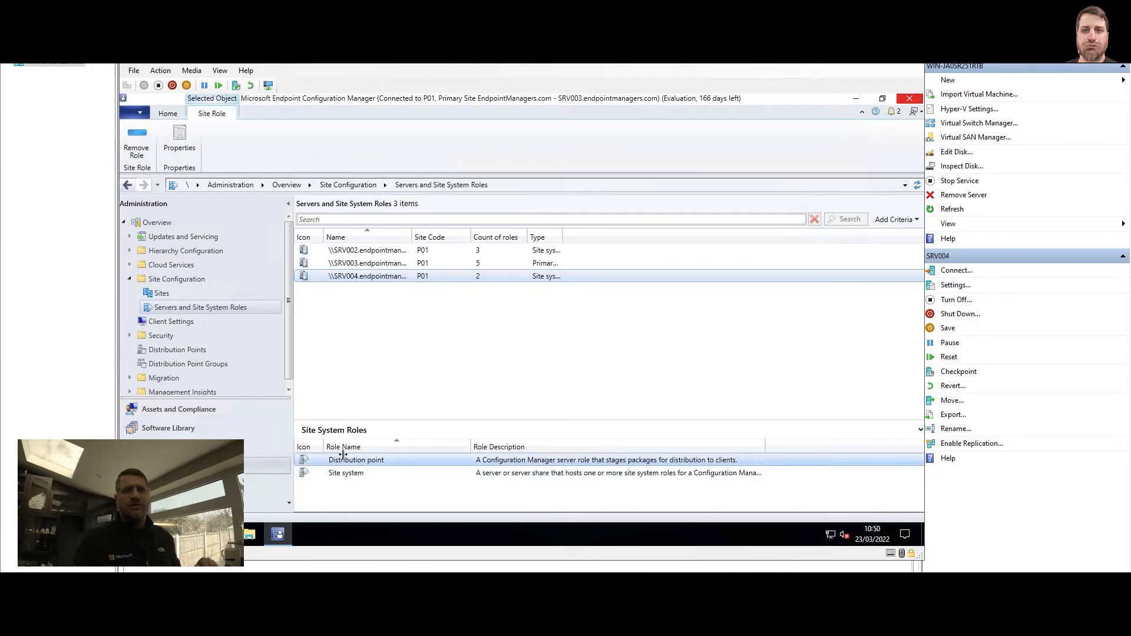
{"action": "left_click", "coordinate": [355, 473]}
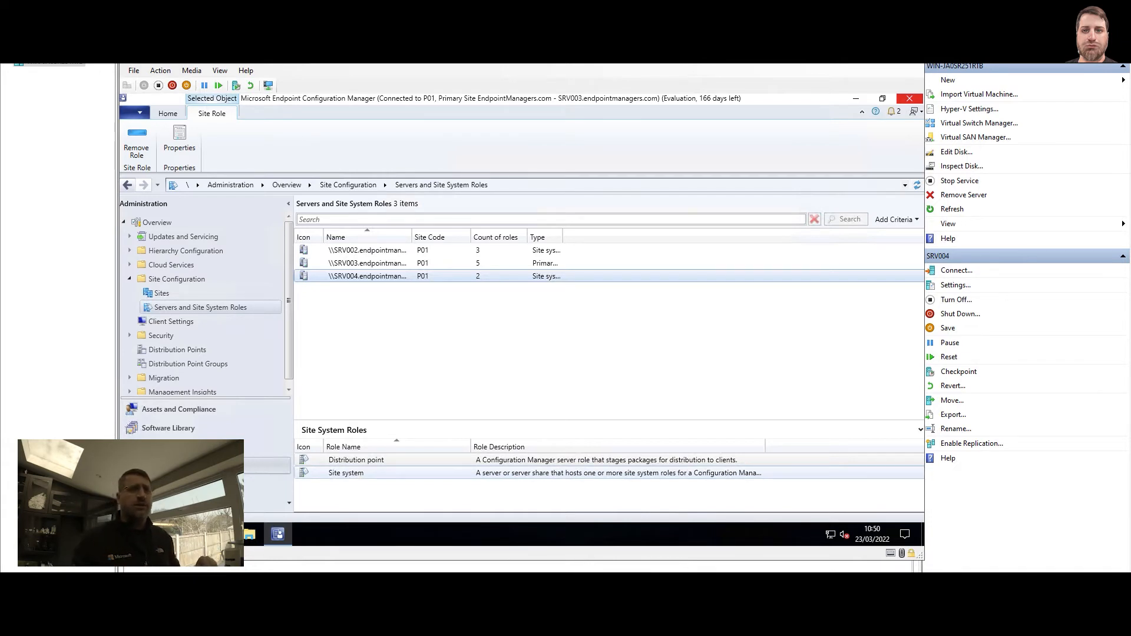
{"action": "left_click", "coordinate": [195, 446]}
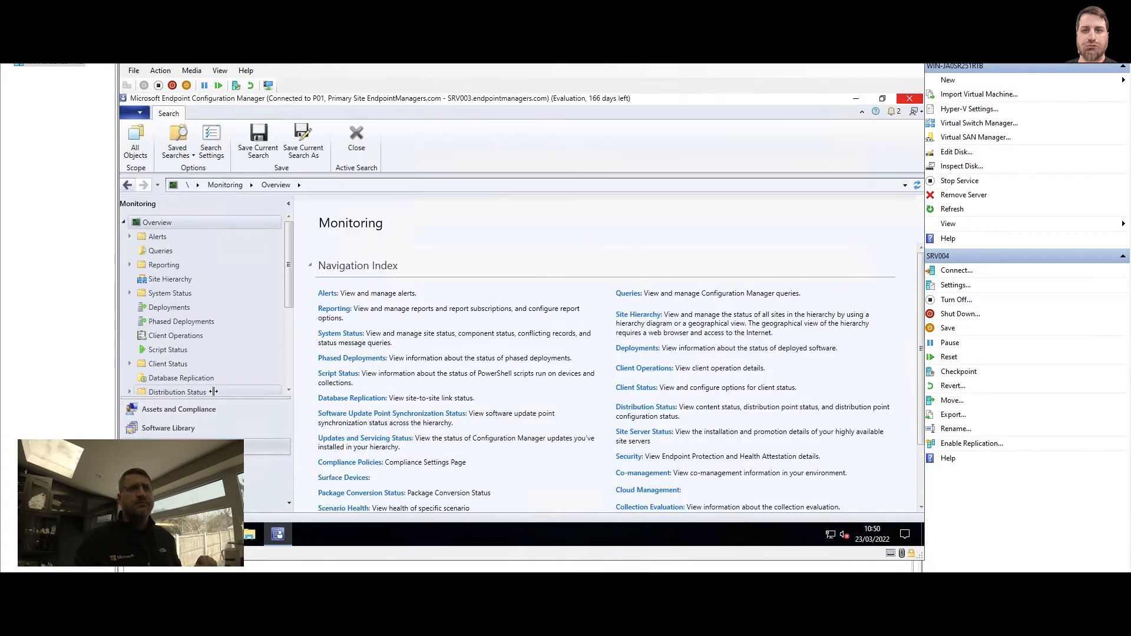
Filter Component Status by 'dis' and show all SMS_DISTRIBUTION_MANAGER status messages
{"action": "left_click", "coordinate": [130, 293]}
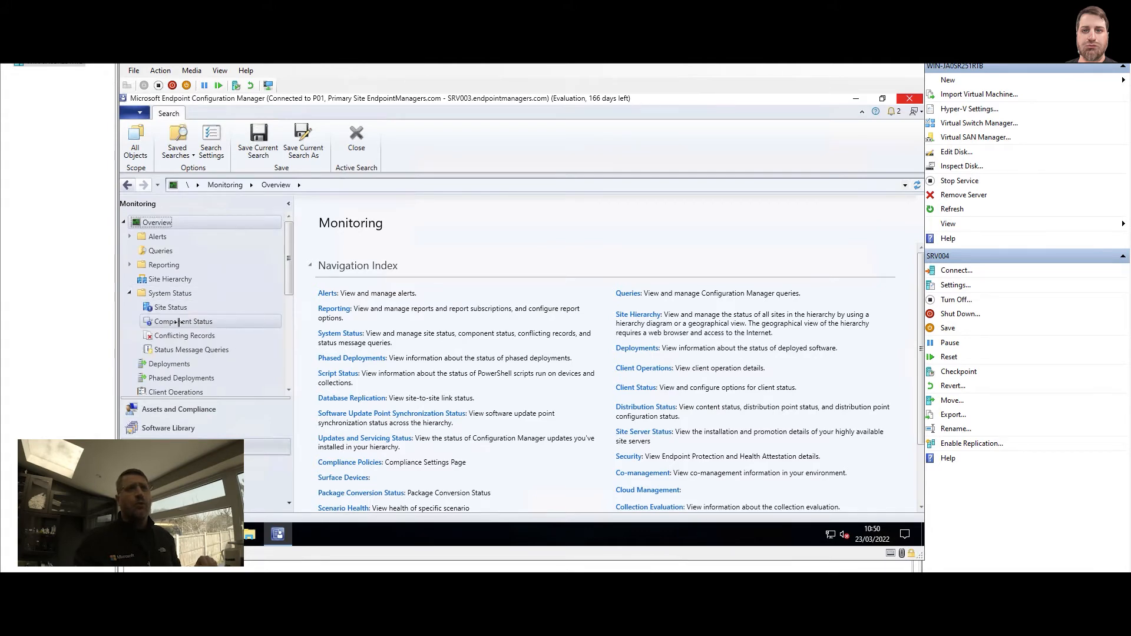
{"action": "left_click", "coordinate": [179, 321]}
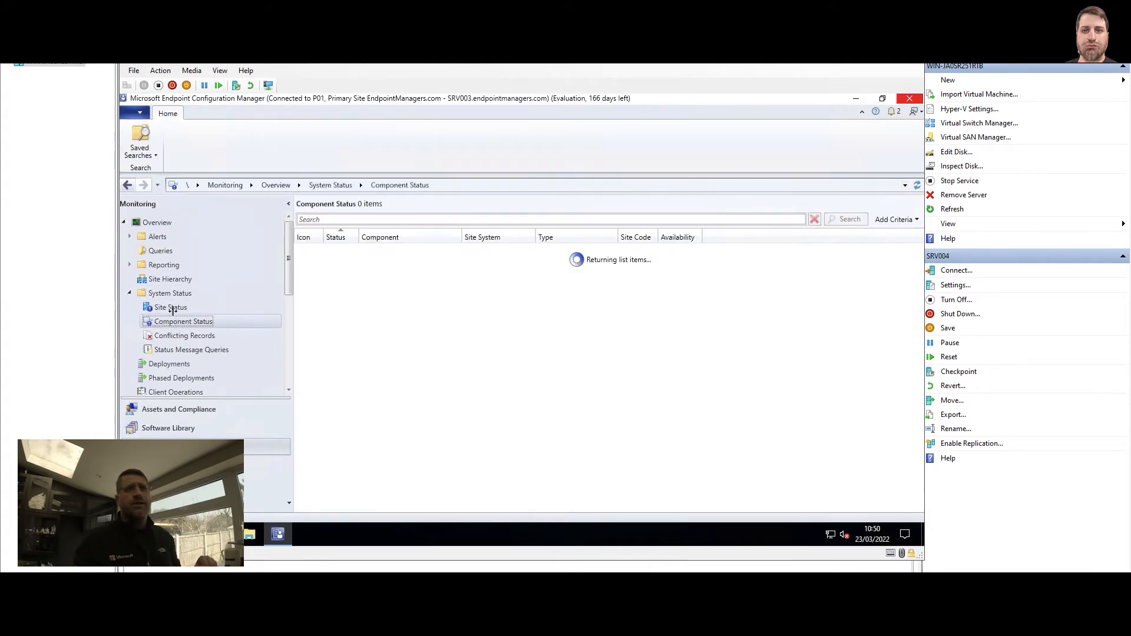
{"action": "left_click", "coordinate": [344, 219]}
{"action": "type", "text": "distribu"}
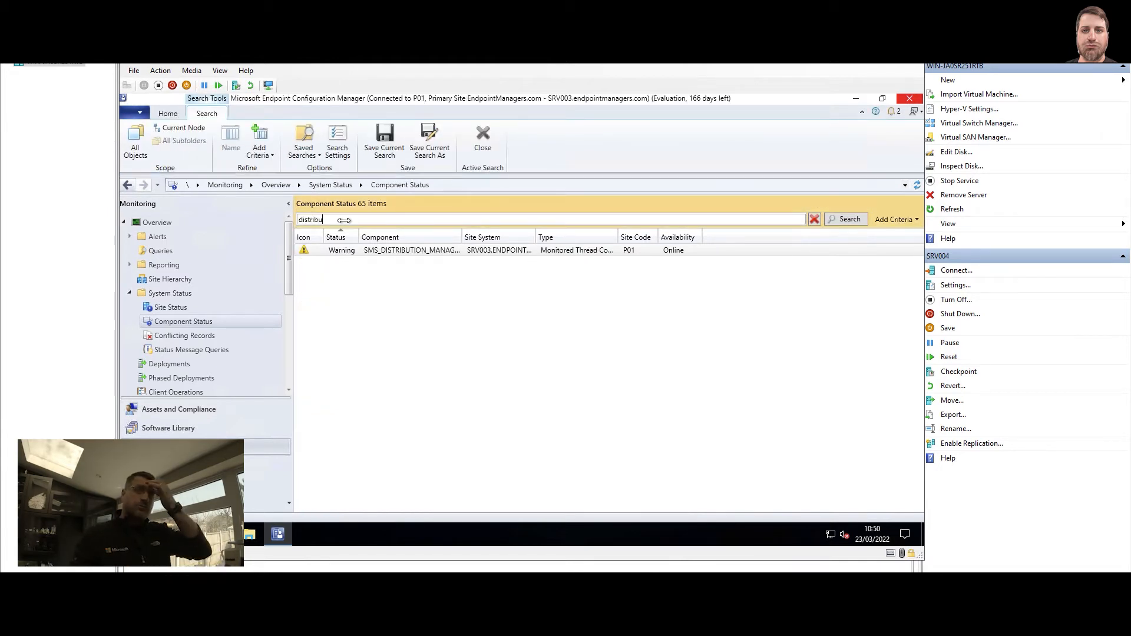
{"action": "left_click_drag", "start_coordinate": [458, 245], "coordinate": [479, 235]}
{"action": "right_click", "coordinate": [451, 252]}
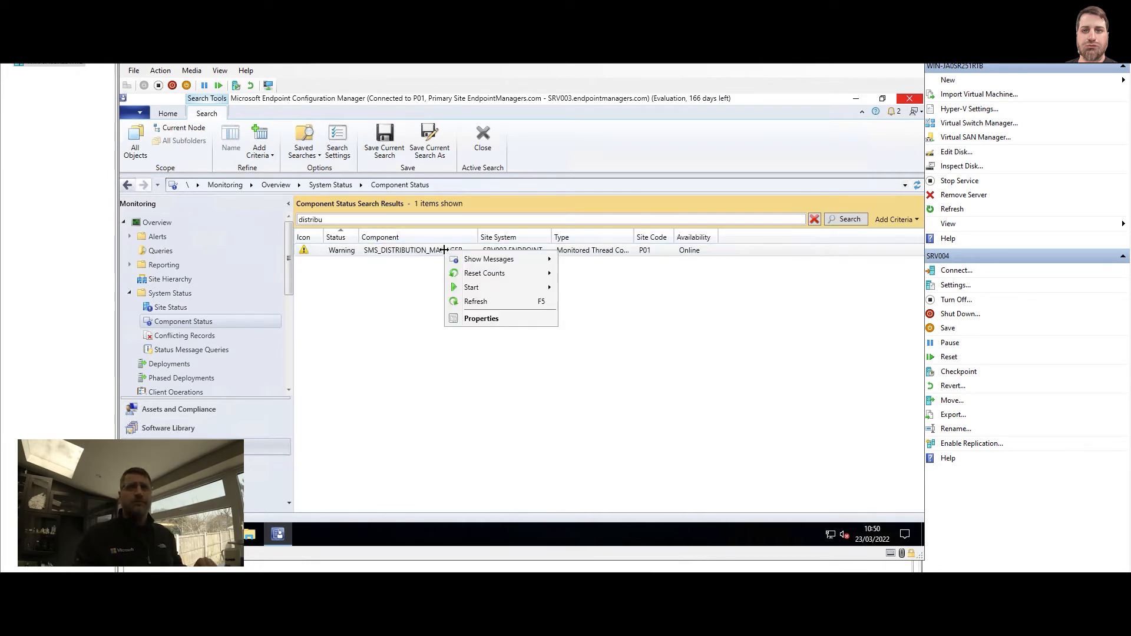
{"action": "left_click", "coordinate": [579, 258]}
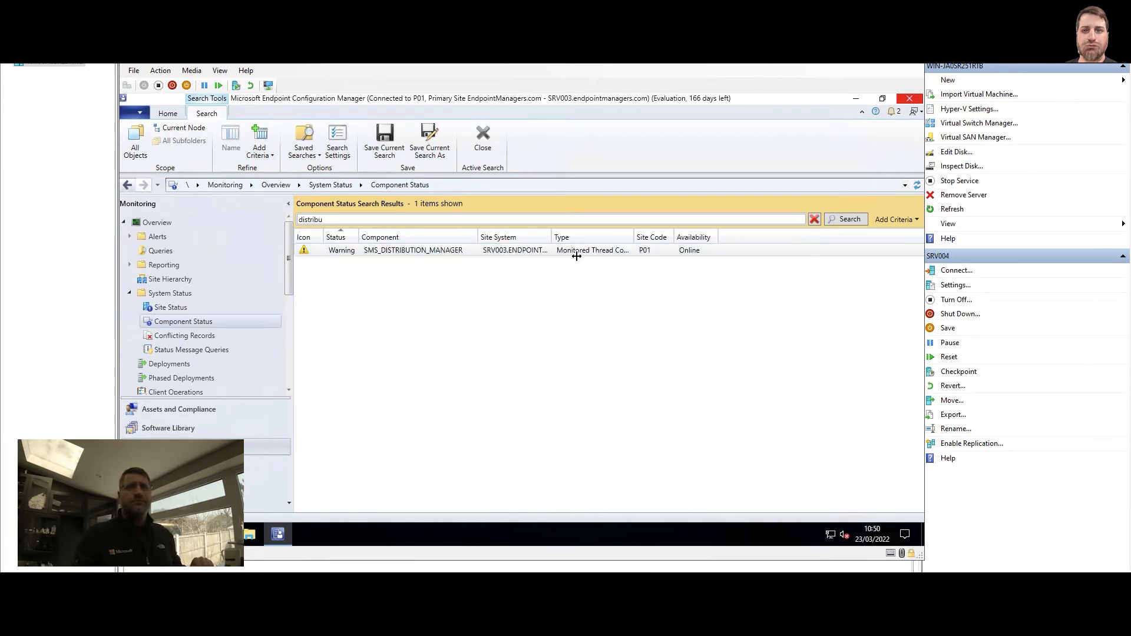
{"action": "left_click", "coordinate": [521, 401]}
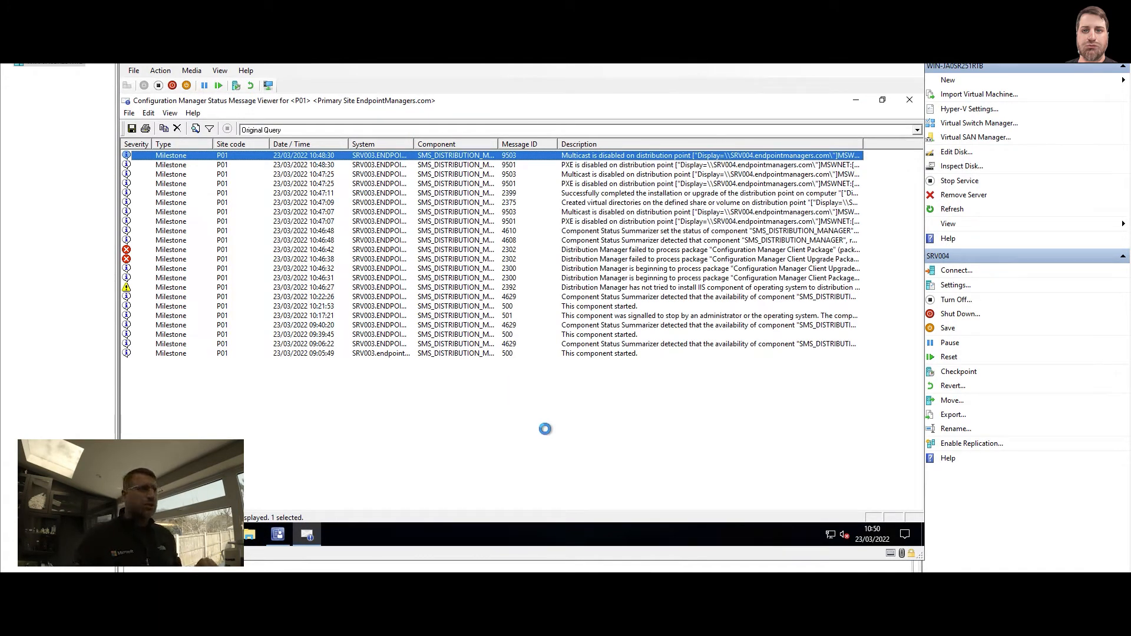
{"action": "left_click", "coordinate": [509, 250]}
{"action": "left_click", "coordinate": [512, 260], "text": "shift"}
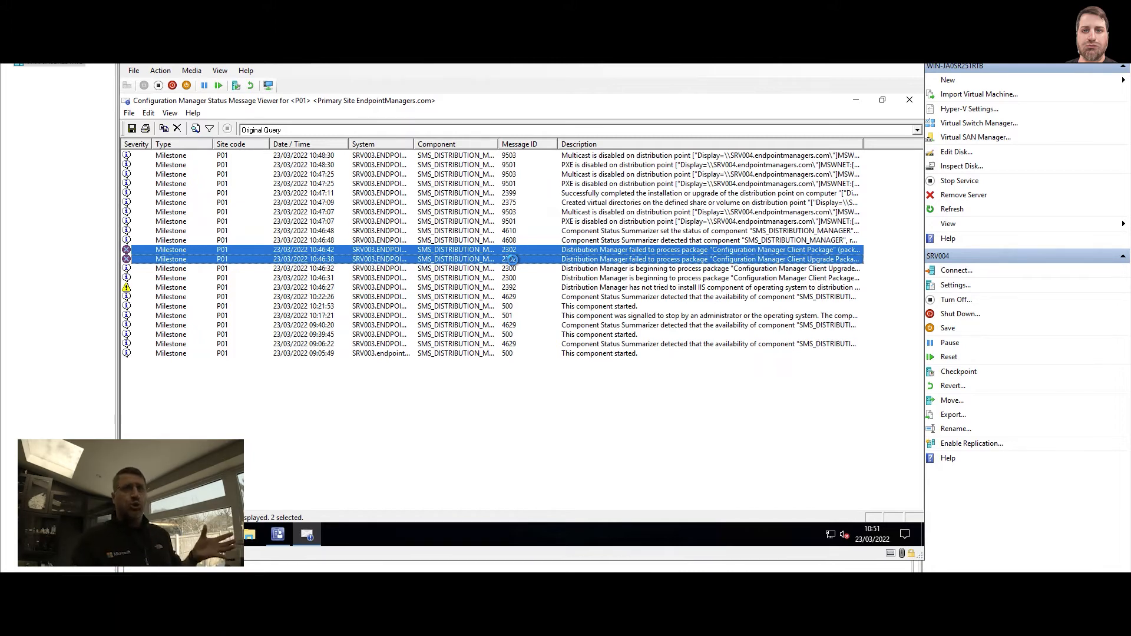
{"action": "mouse_move", "coordinate": [591, 250]}
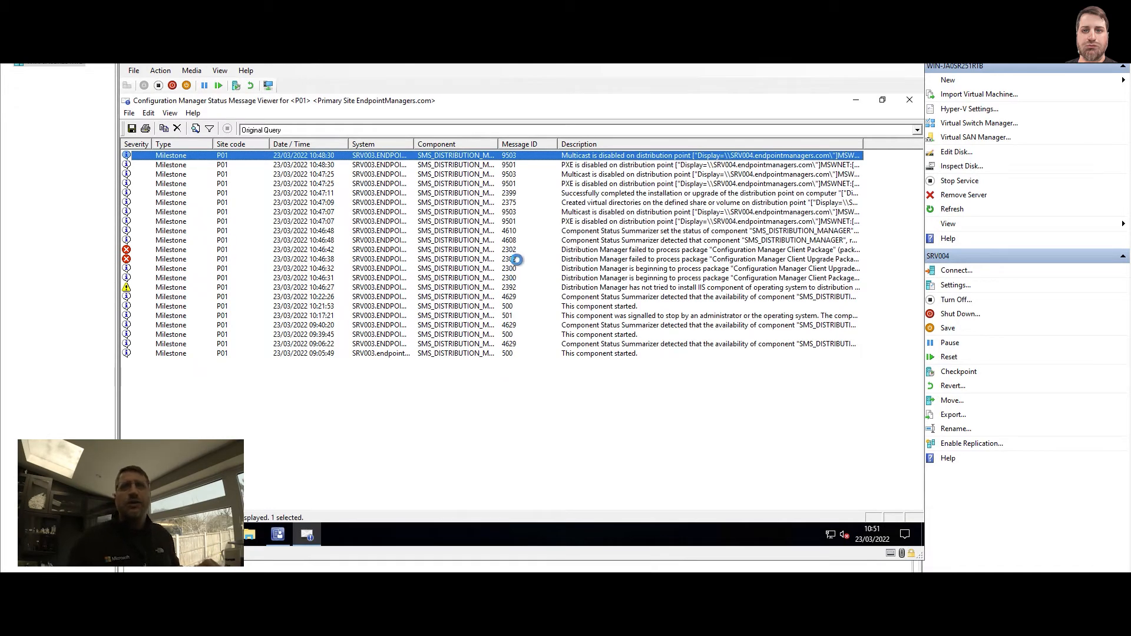
{"action": "left_click", "coordinate": [509, 288]}
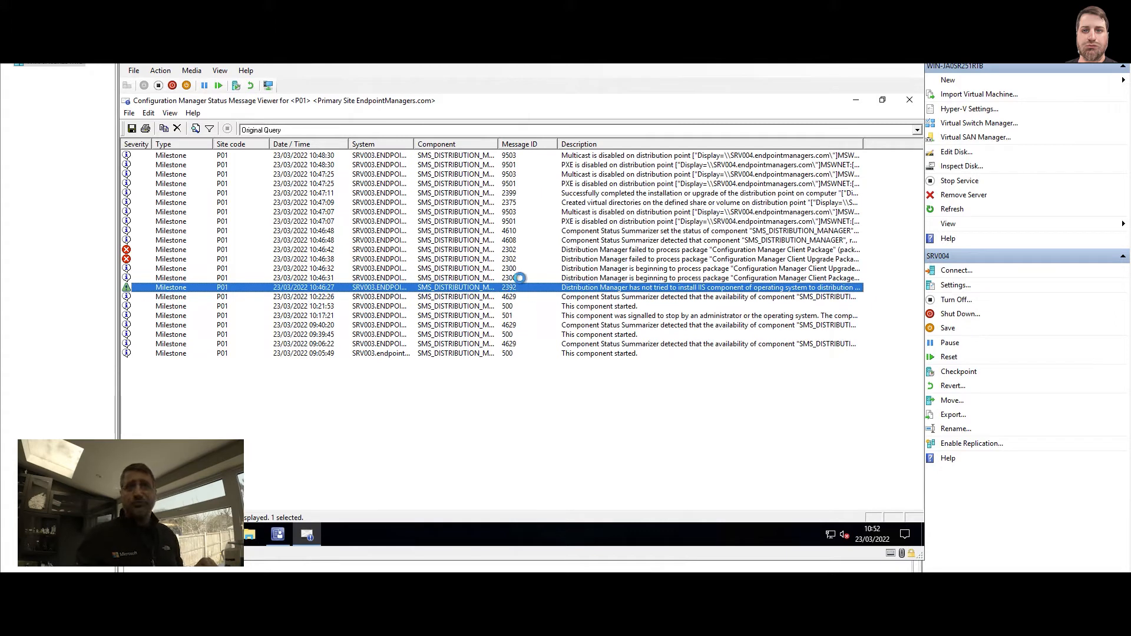
Inspect the 2399, 2392, 9501 and 9503 messages in the status viewer
{"action": "left_click", "coordinate": [511, 192]}
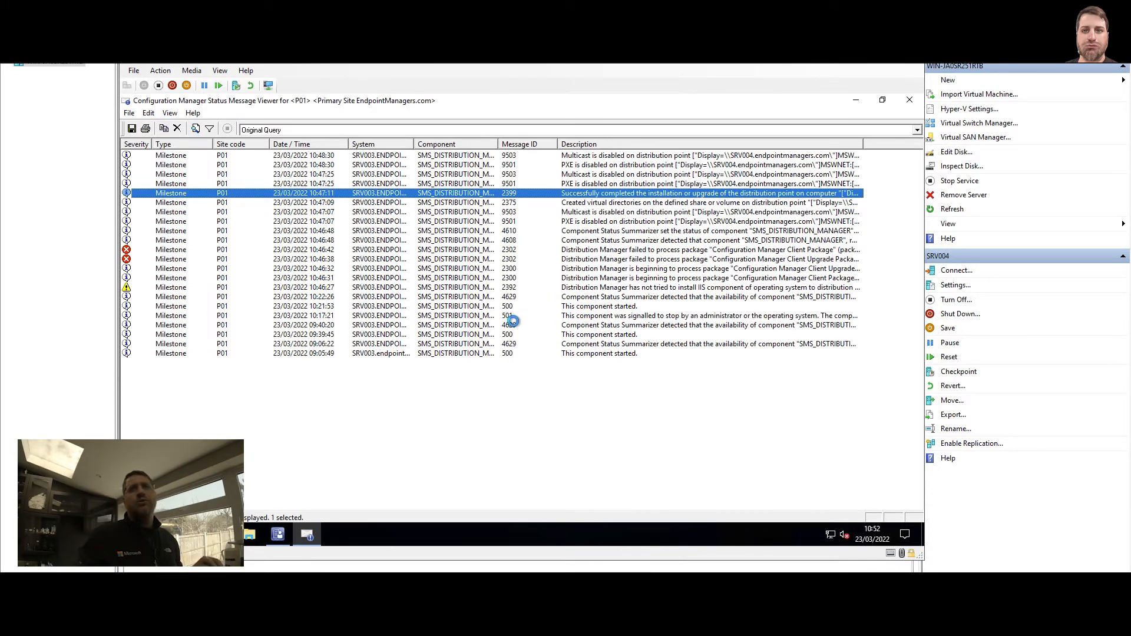
{"action": "left_click", "coordinate": [513, 288]}
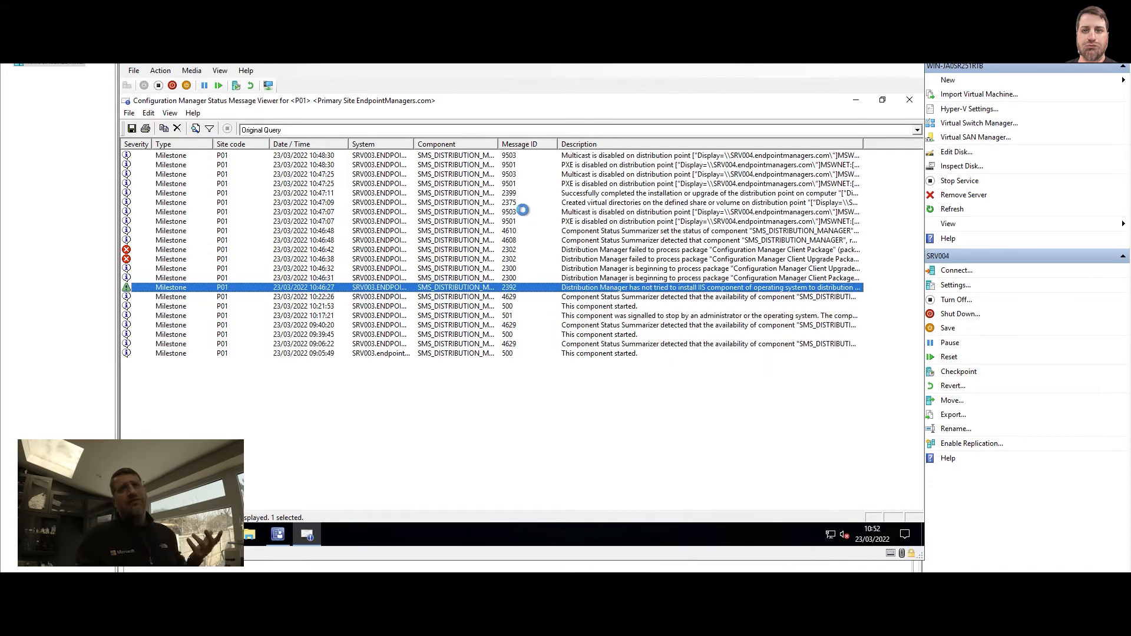
{"action": "left_click", "coordinate": [515, 164]}
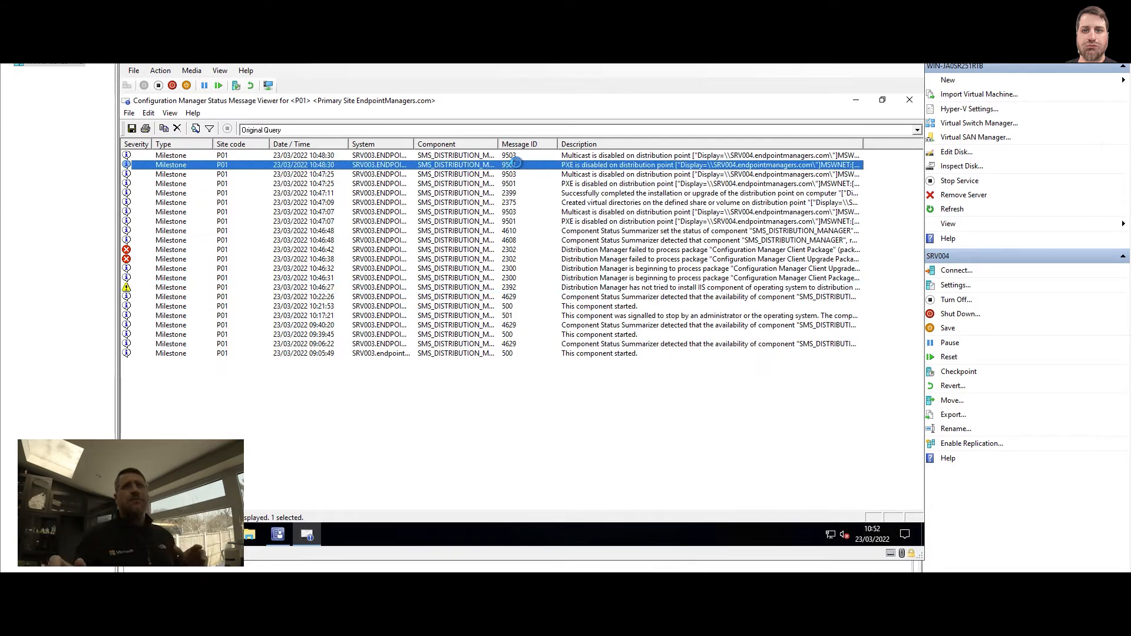
{"action": "left_click", "coordinate": [522, 155]}
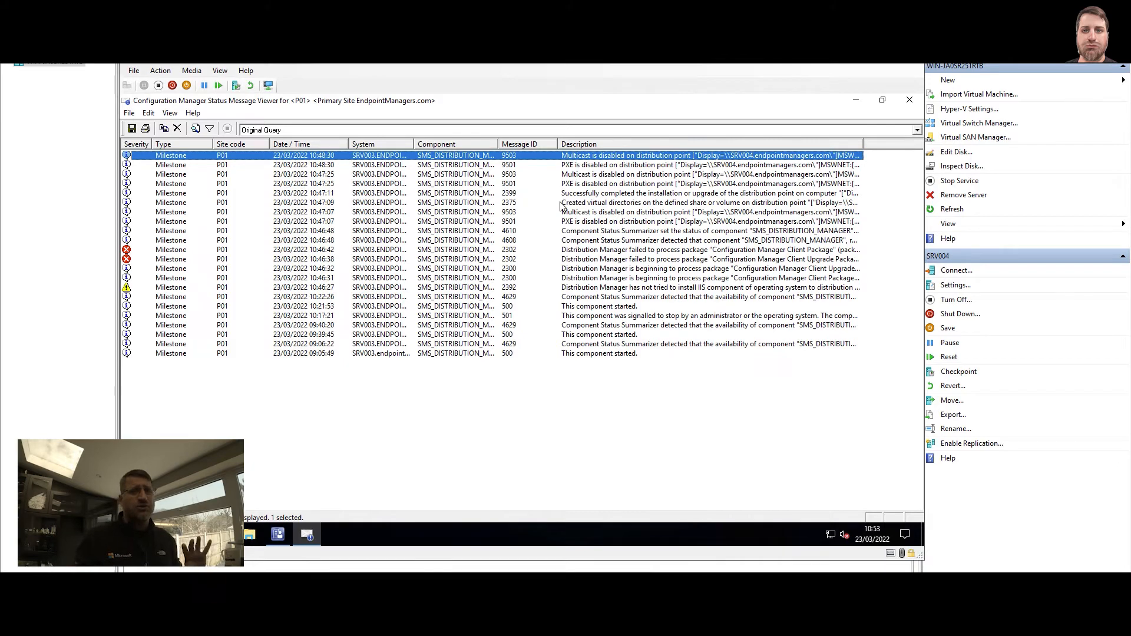
Select both 2302 failure messages, then close the viewer and return to System Status
{"action": "left_click", "coordinate": [170, 251]}
{"action": "left_click", "coordinate": [171, 260], "text": "shift"}
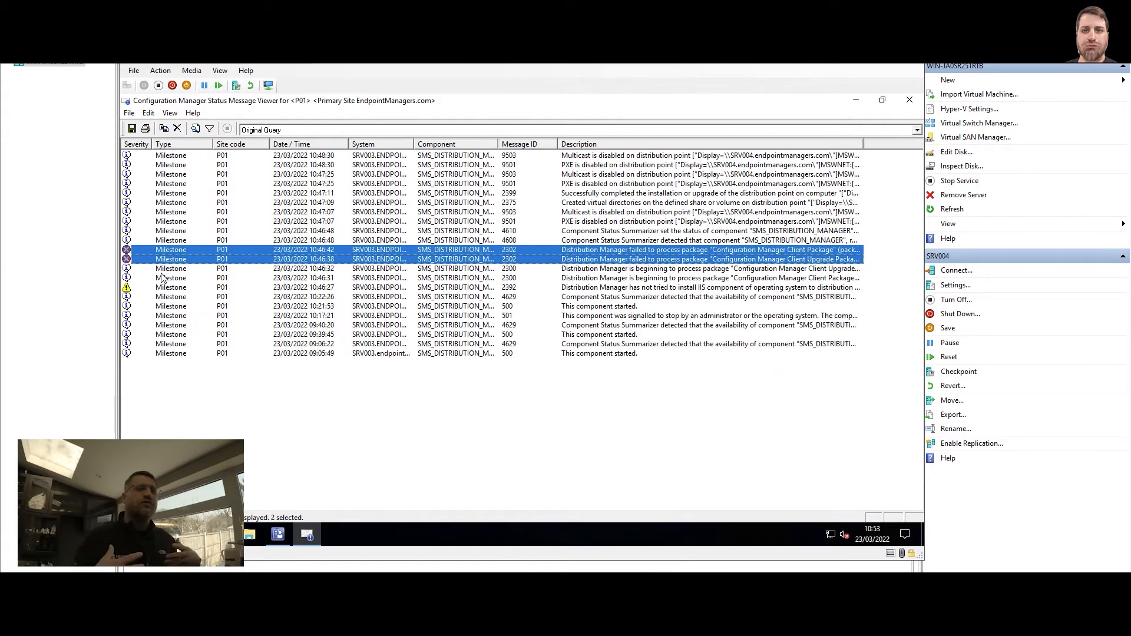
{"action": "left_click", "coordinate": [901, 103]}
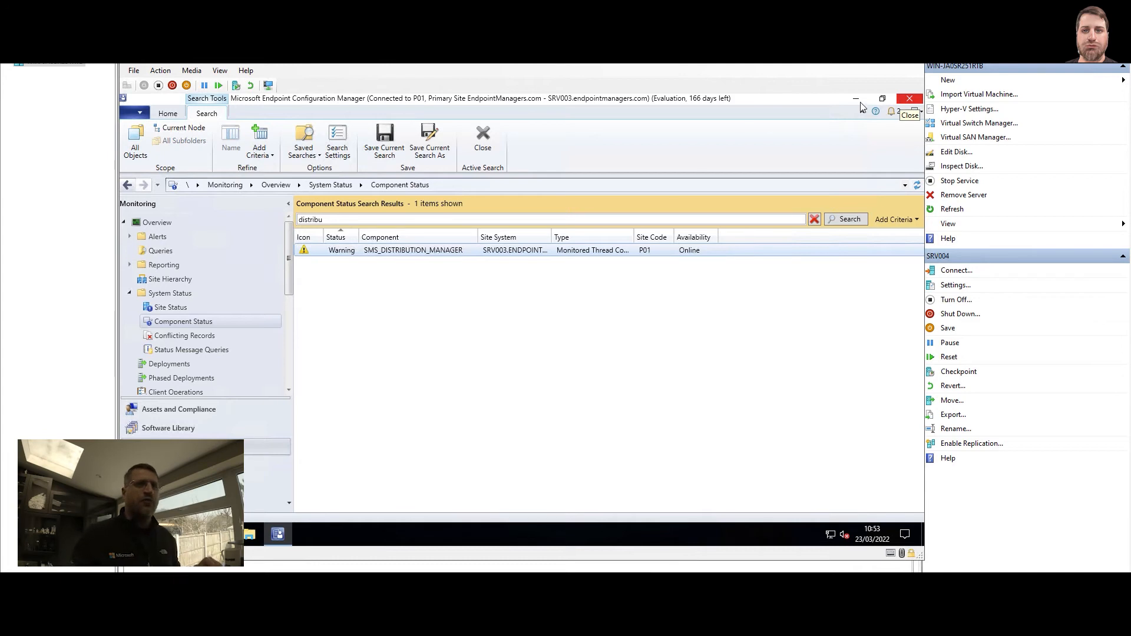
{"action": "left_click", "coordinate": [129, 293]}
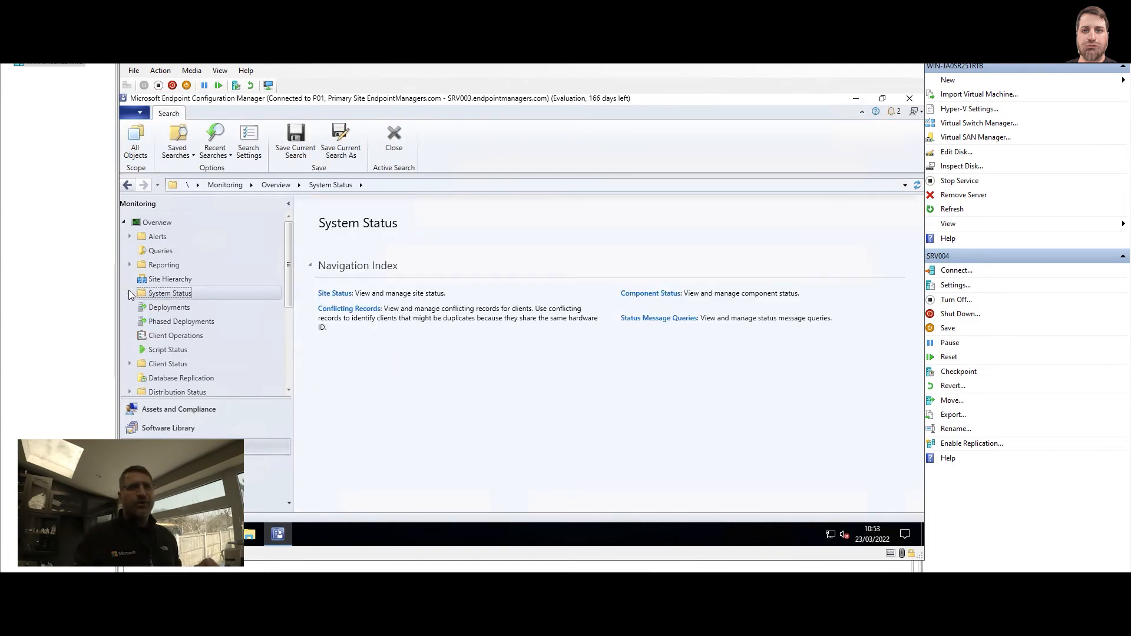
Open Distribution Status > Content Status and select the Client and Client Upgrade packages
{"action": "scroll", "coordinate": [130, 312], "scroll_direction": "down", "scroll_amount": 2}
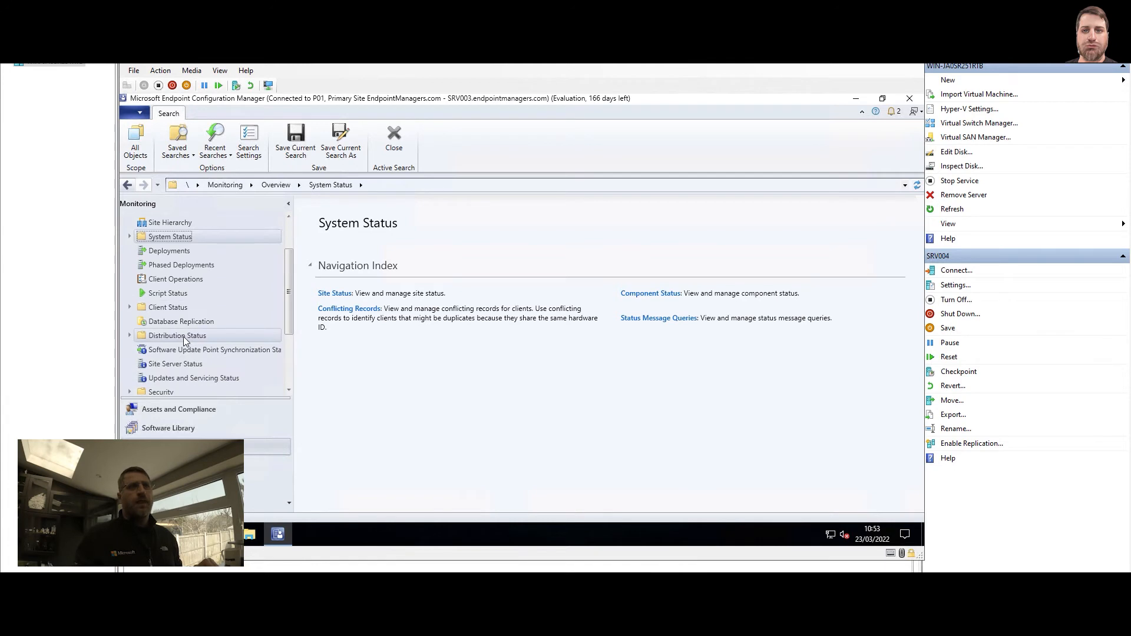
{"action": "left_click", "coordinate": [129, 335]}
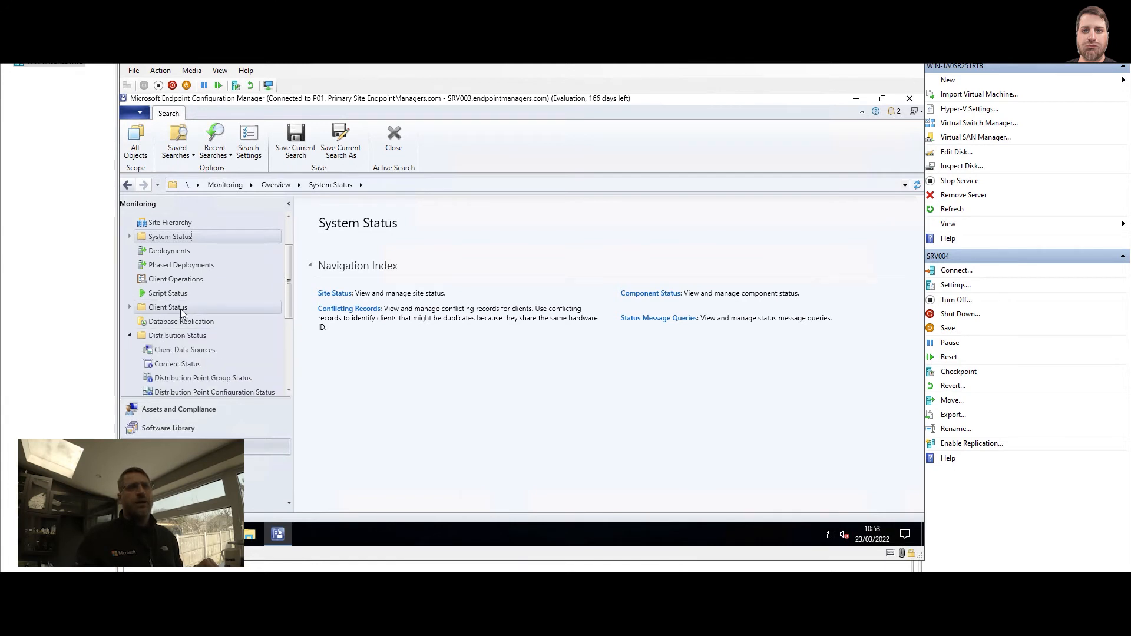
{"action": "scroll", "coordinate": [181, 314], "scroll_direction": "down", "scroll_amount": 1}
{"action": "left_click", "coordinate": [179, 335]}
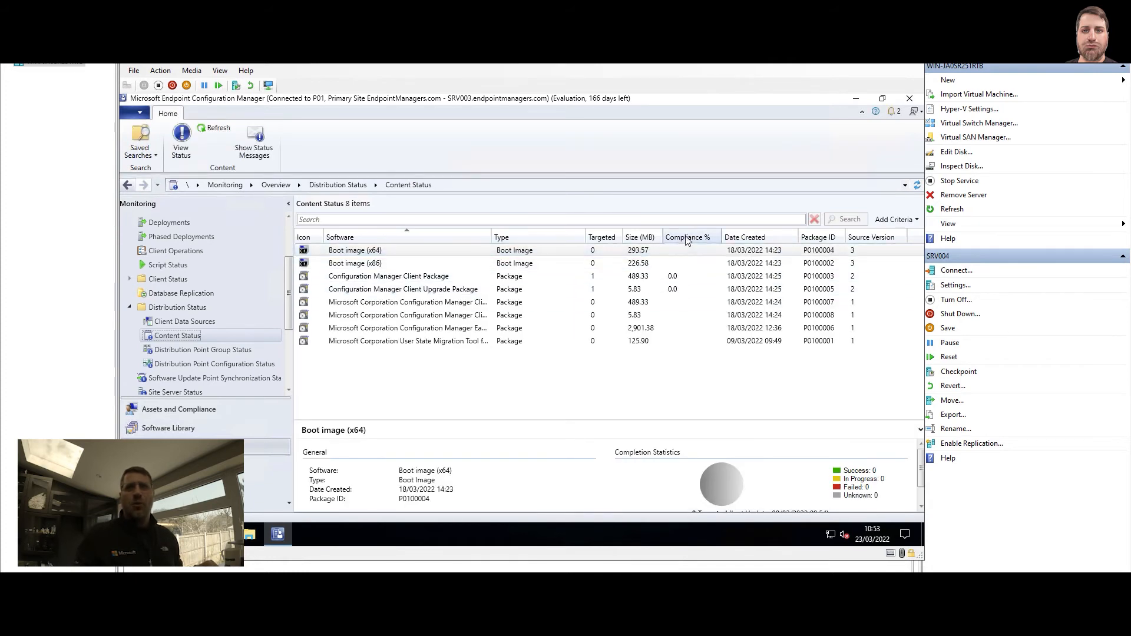
{"action": "left_click", "coordinate": [675, 277]}
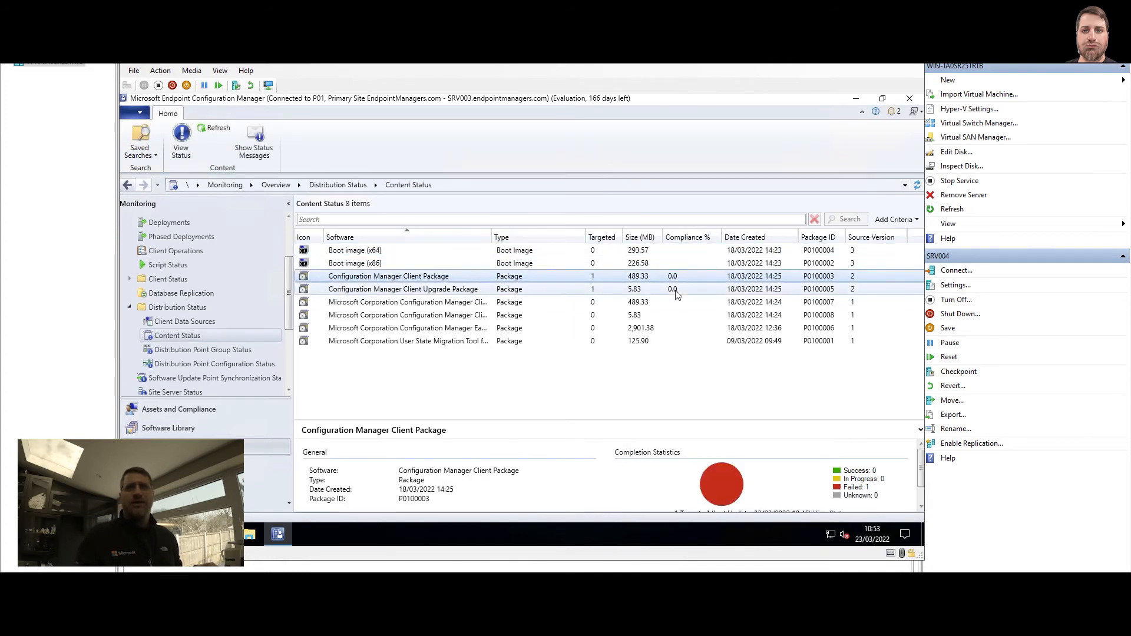
{"action": "left_click", "coordinate": [675, 290], "text": "shift"}
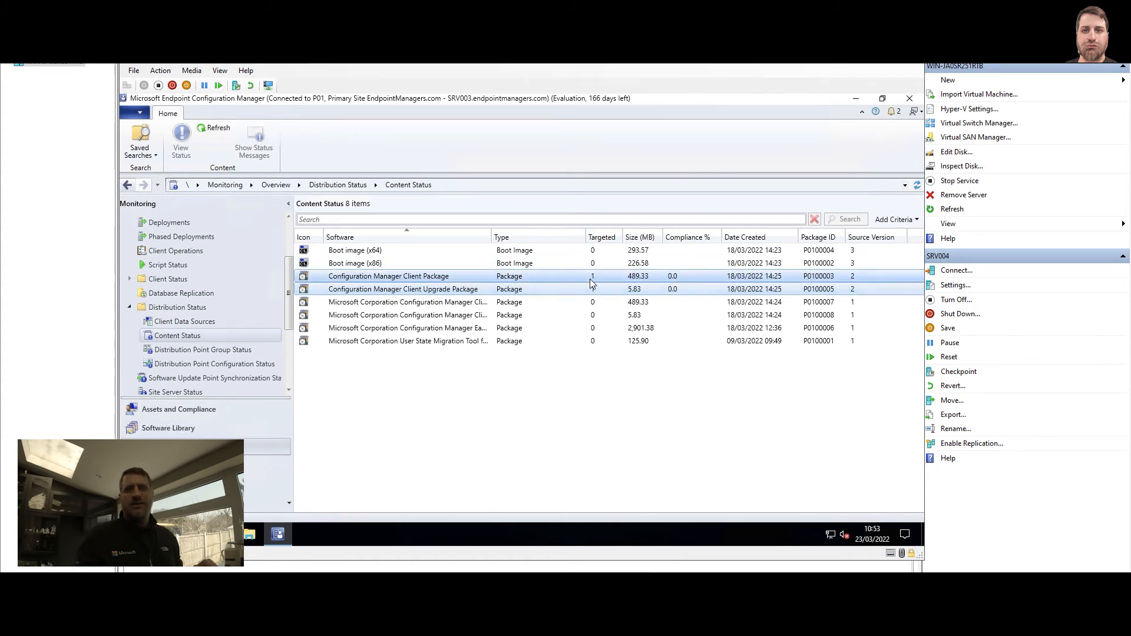
Add a Failed column placed after Targeted, then select the Client Package
{"action": "right_click", "coordinate": [552, 242]}
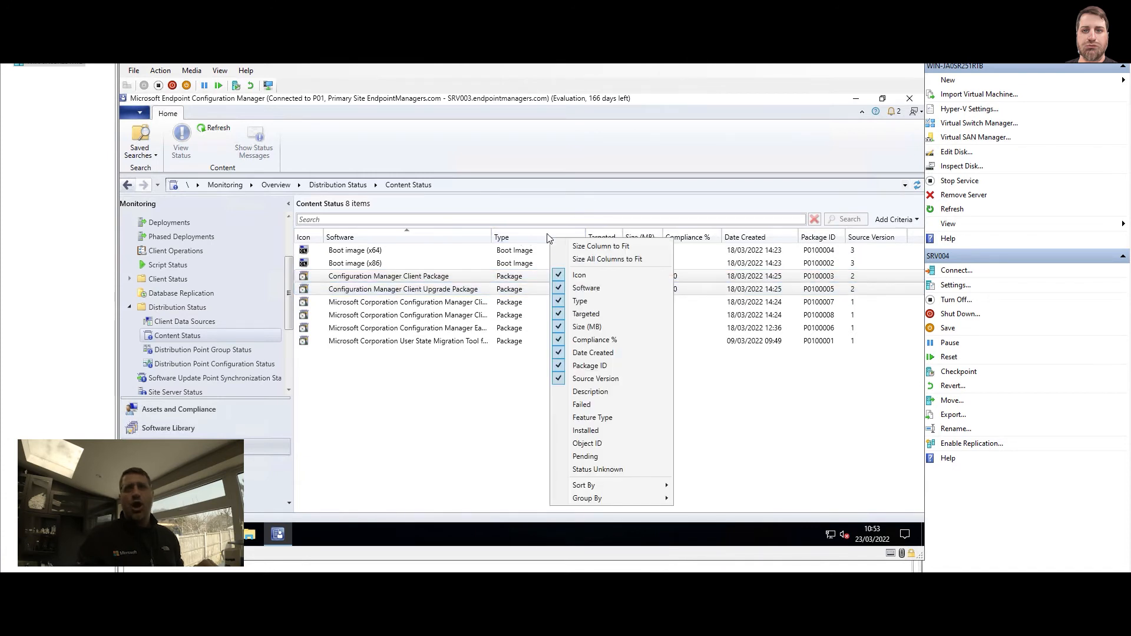
{"action": "left_click", "coordinate": [593, 407]}
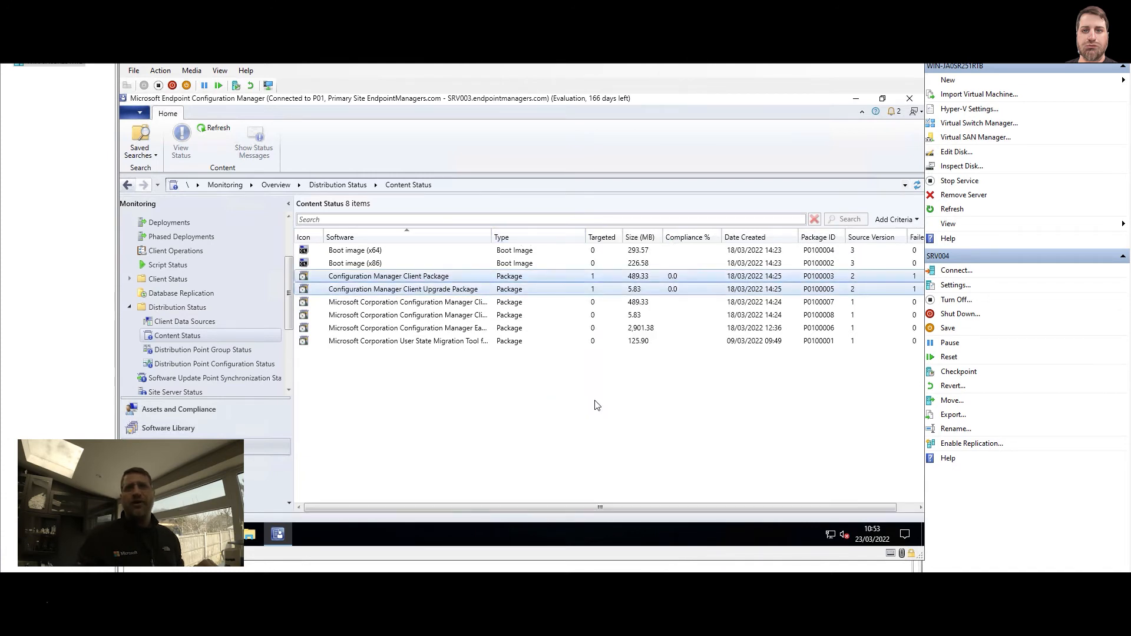
{"action": "left_click_drag", "start_coordinate": [756, 238], "coordinate": [606, 237]}
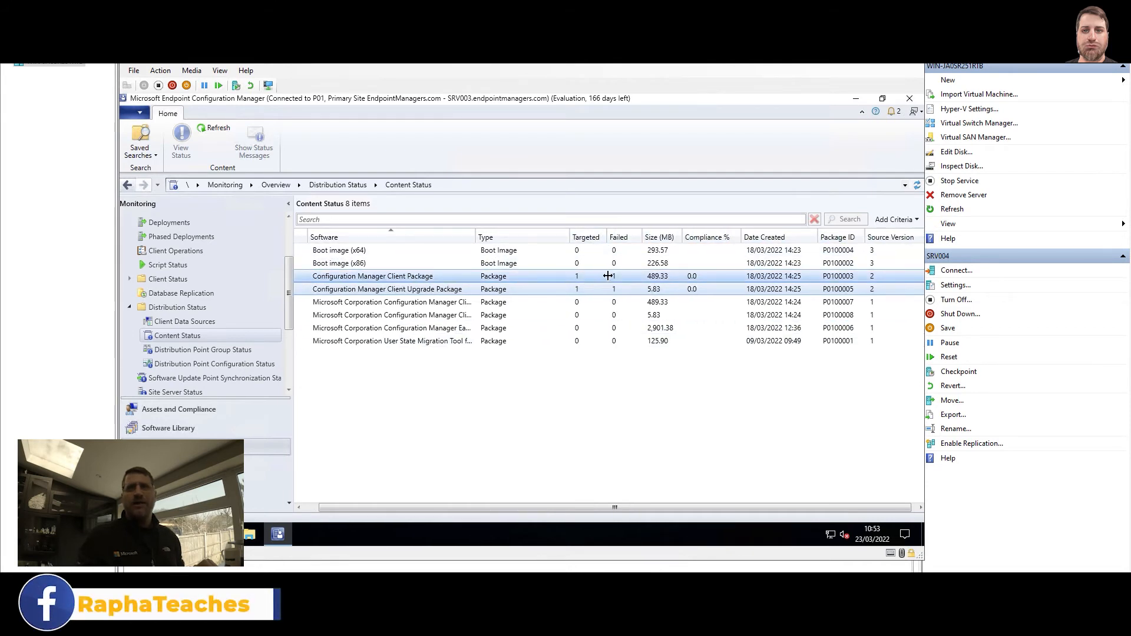
{"action": "left_click", "coordinate": [607, 275]}
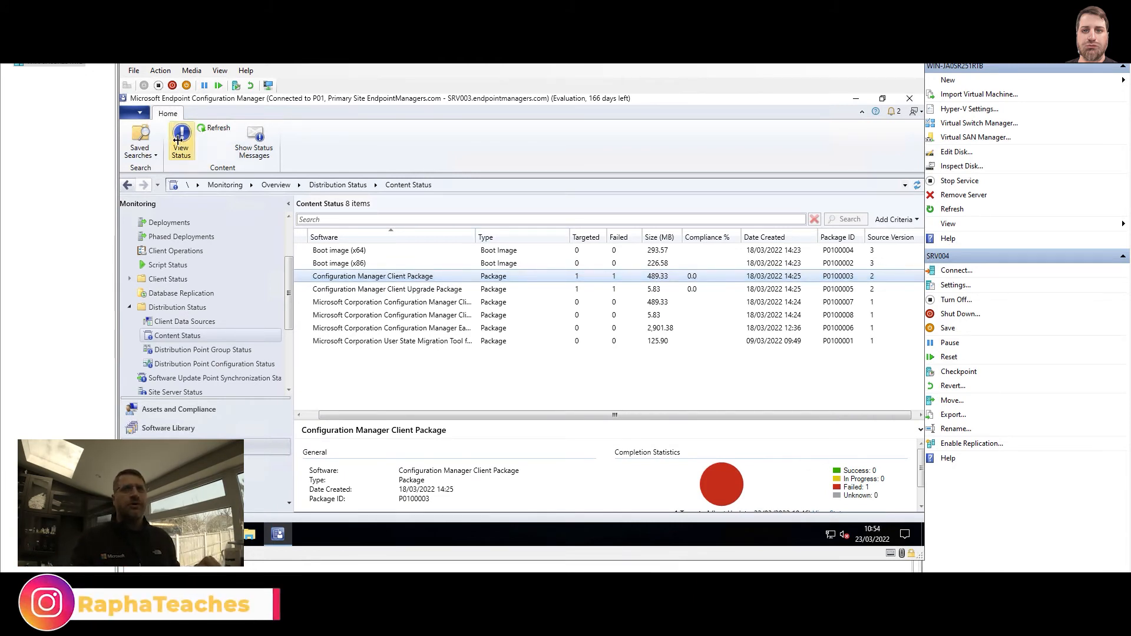
View the Client Package's error status and locate SRV004's 'Failed to distribute content' entry
{"action": "left_click", "coordinate": [178, 140]}
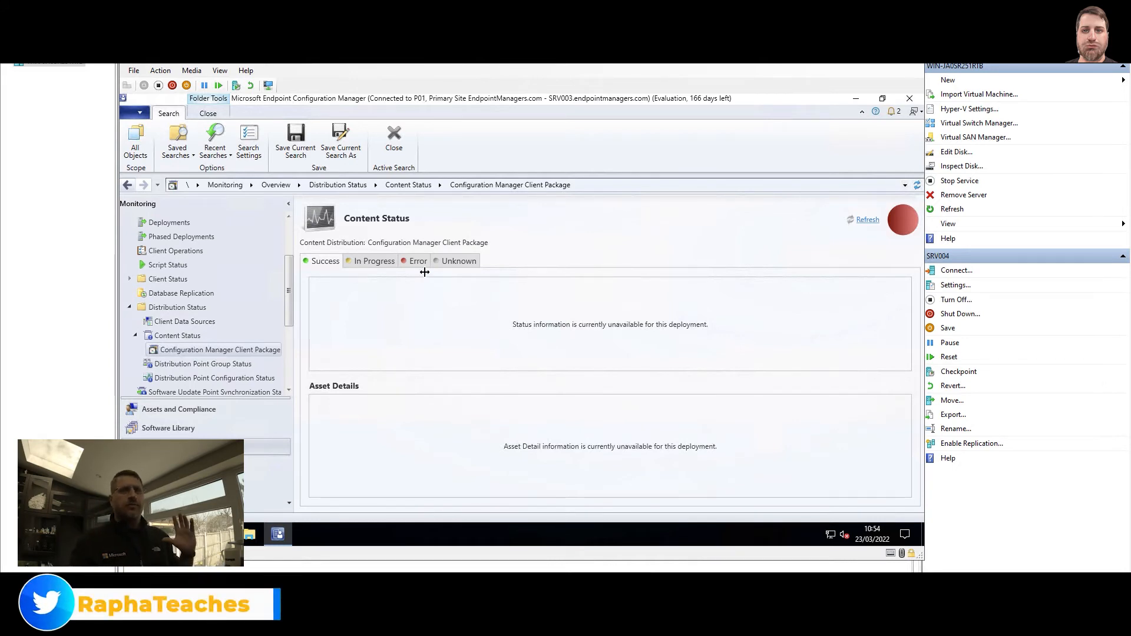
{"action": "left_click", "coordinate": [415, 260]}
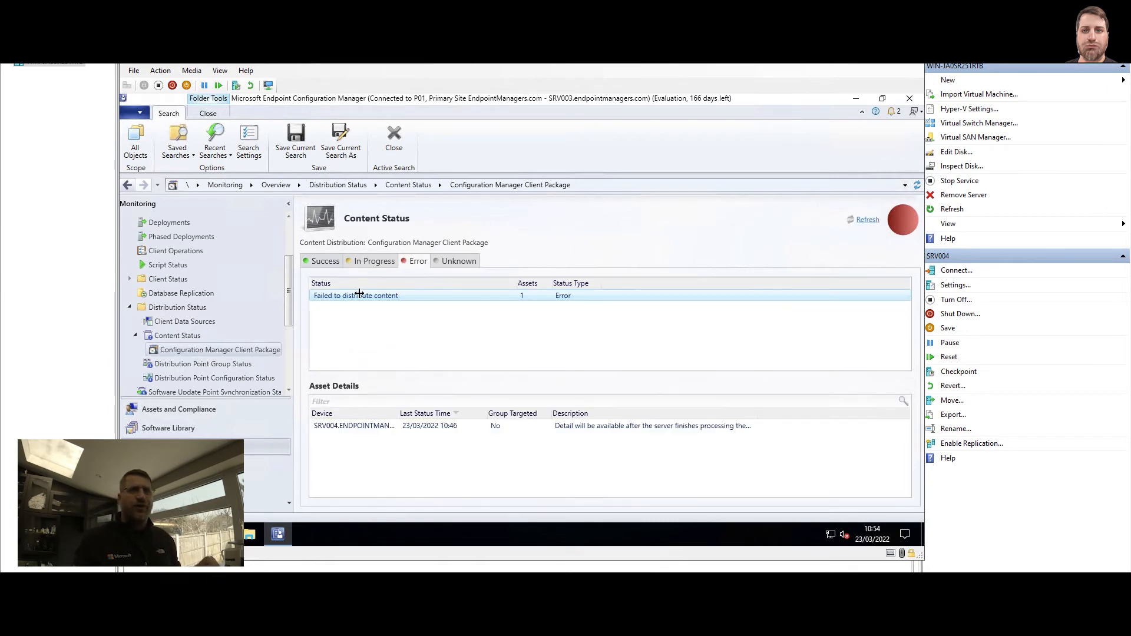
{"action": "left_click", "coordinate": [567, 427]}
{"action": "right_click", "coordinate": [569, 426]}
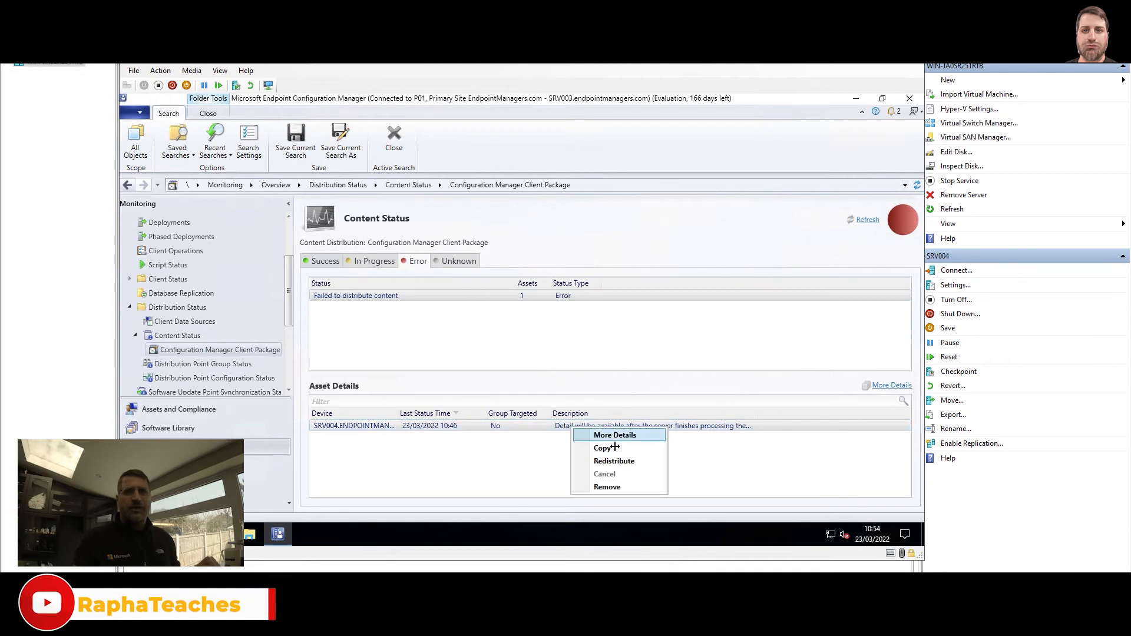
{"action": "left_click", "coordinate": [477, 472]}
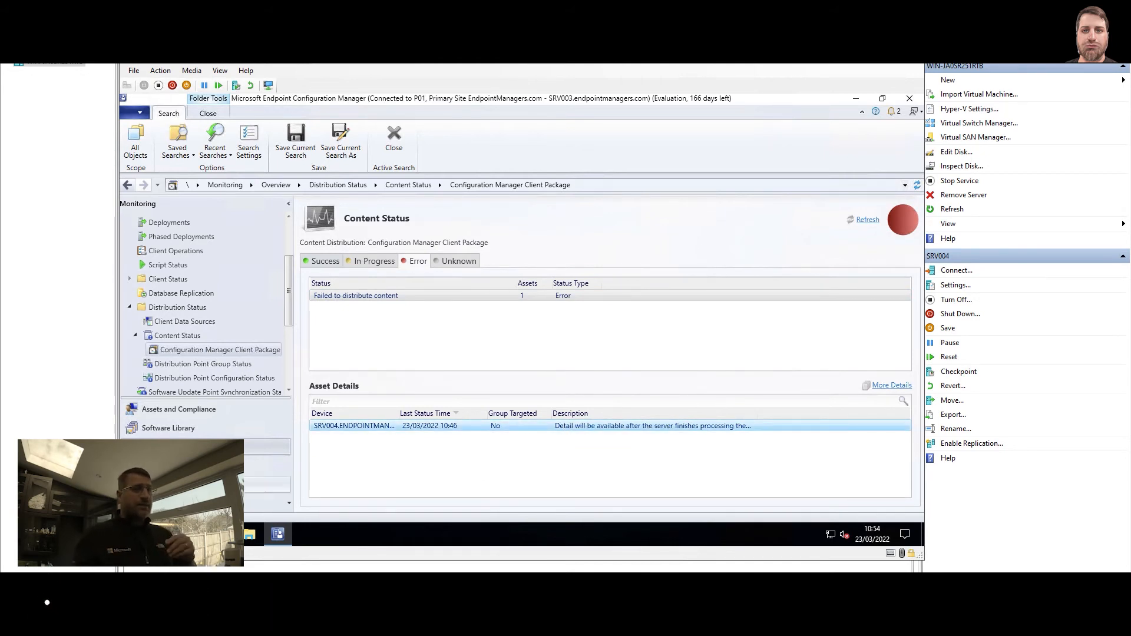
Launch CMTrace and open distmgr.log from the Logs folder
{"action": "key", "text": "super+r"}
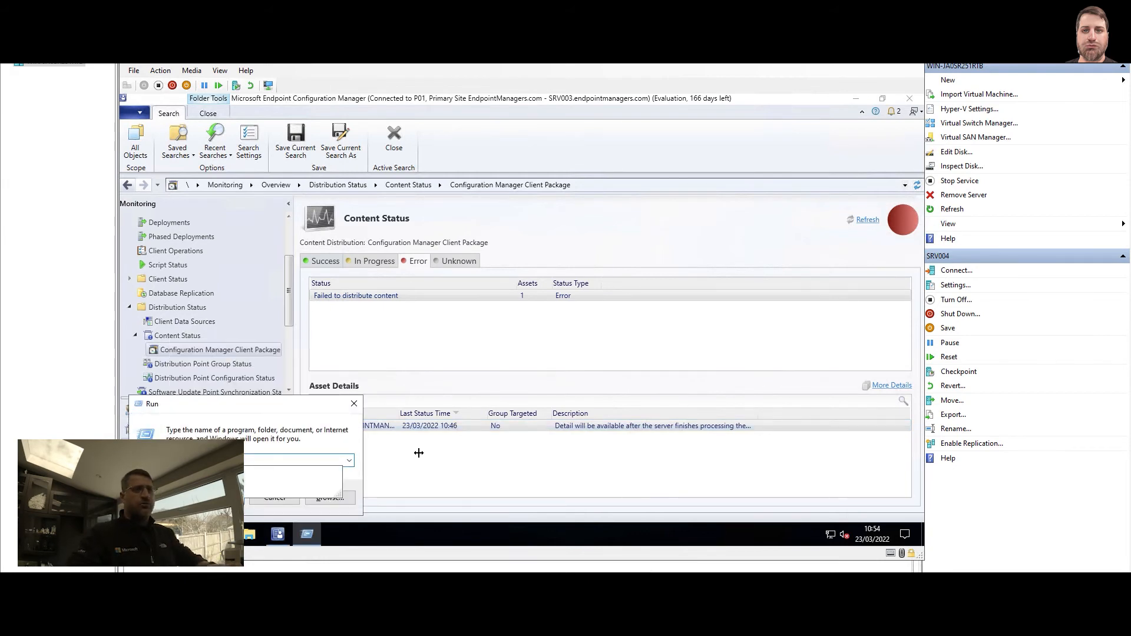
{"action": "key", "text": "Return"}
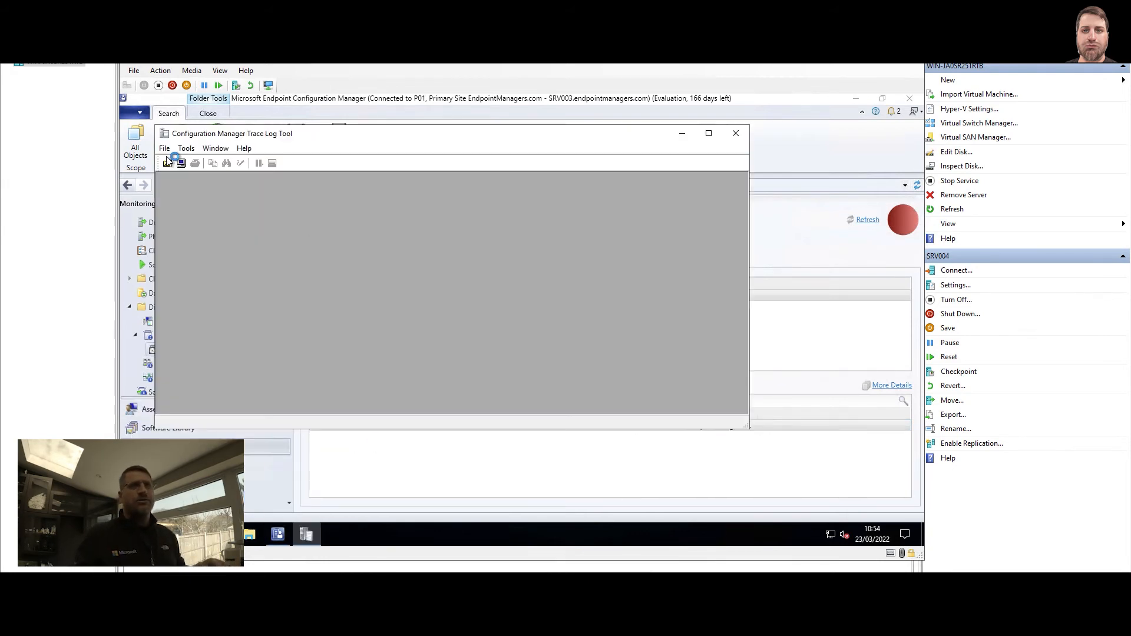
{"action": "left_click", "coordinate": [168, 162]}
{"action": "left_click", "coordinate": [420, 258]}
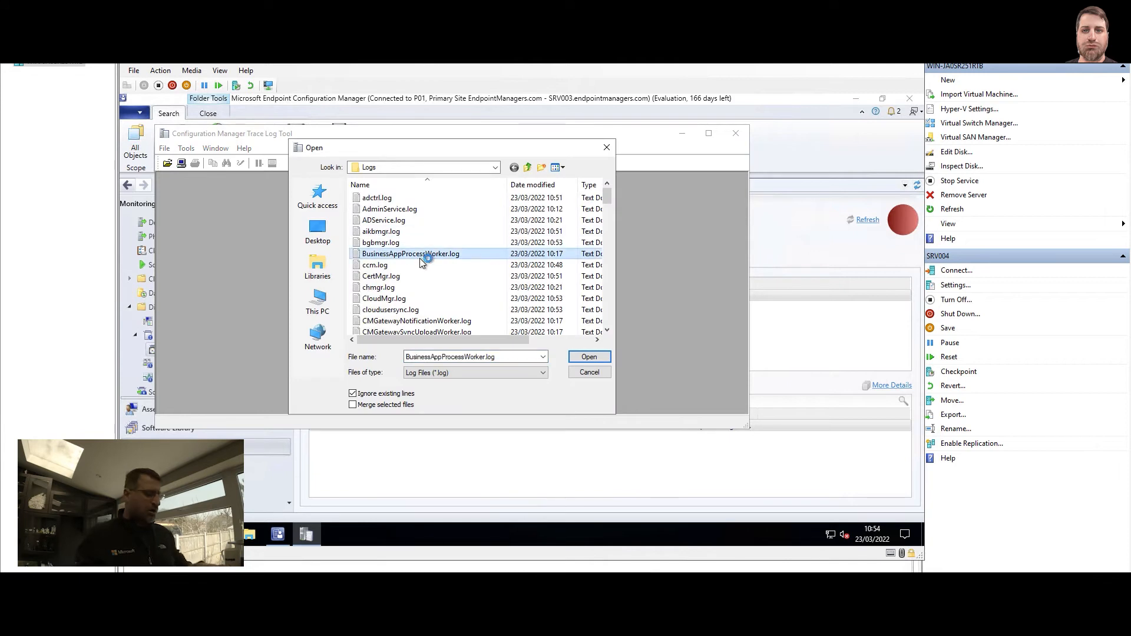
{"action": "type", "text": "distmgr"}
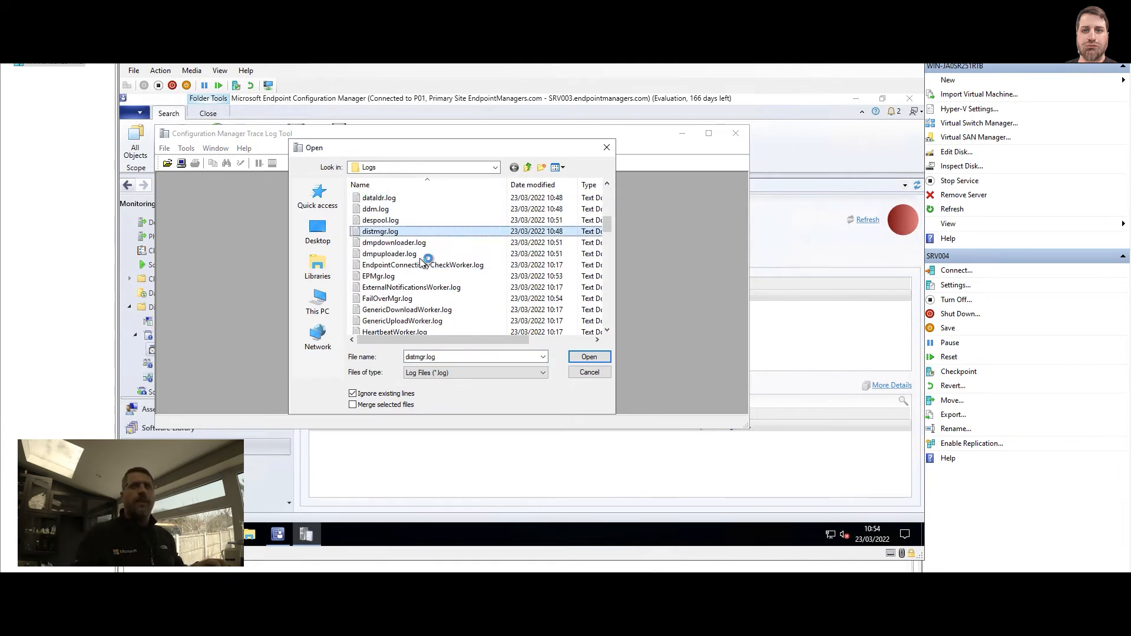
{"action": "left_click", "coordinate": [592, 357]}
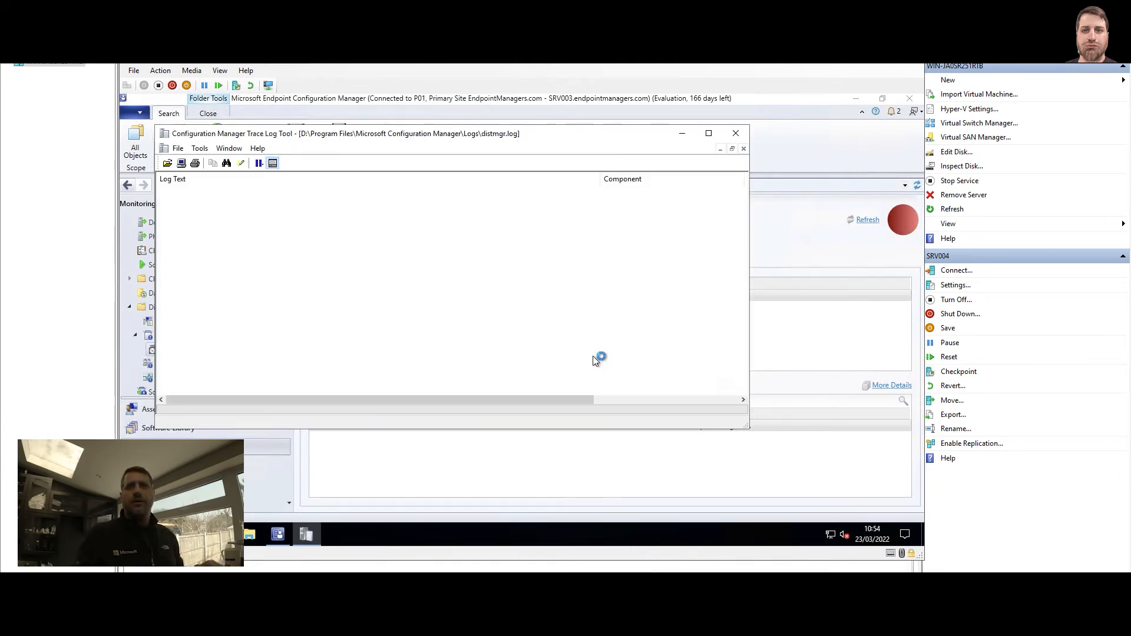
Redistribute client package P0100003 to the SRV004 distribution point and confirm
{"action": "left_click", "coordinate": [658, 458]}
{"action": "right_click", "coordinate": [651, 426]}
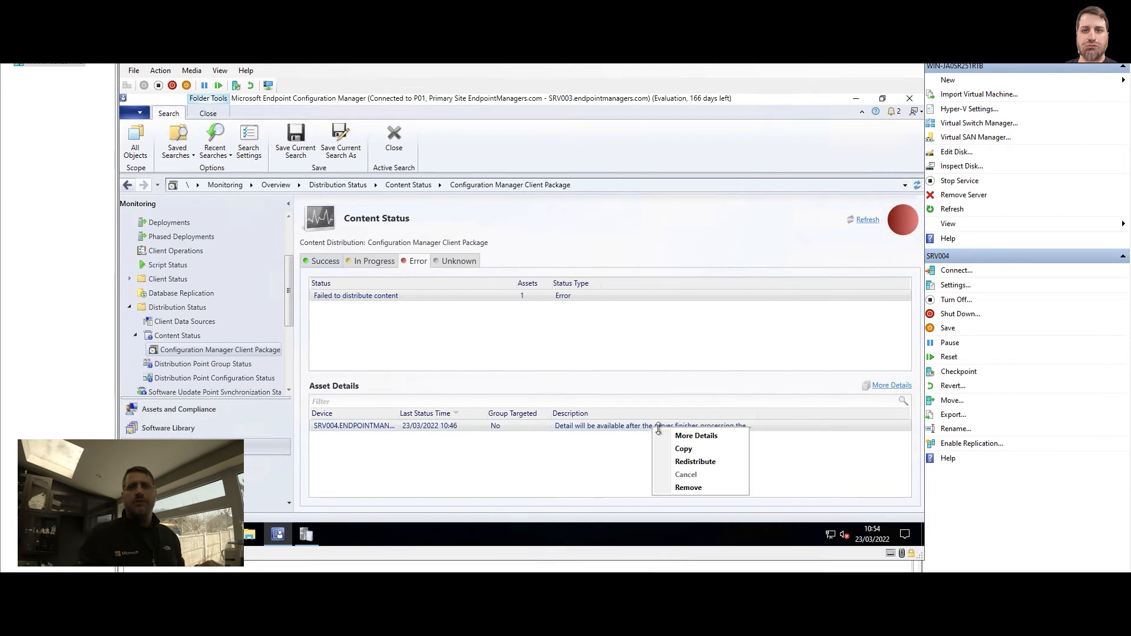
{"action": "left_click", "coordinate": [704, 463]}
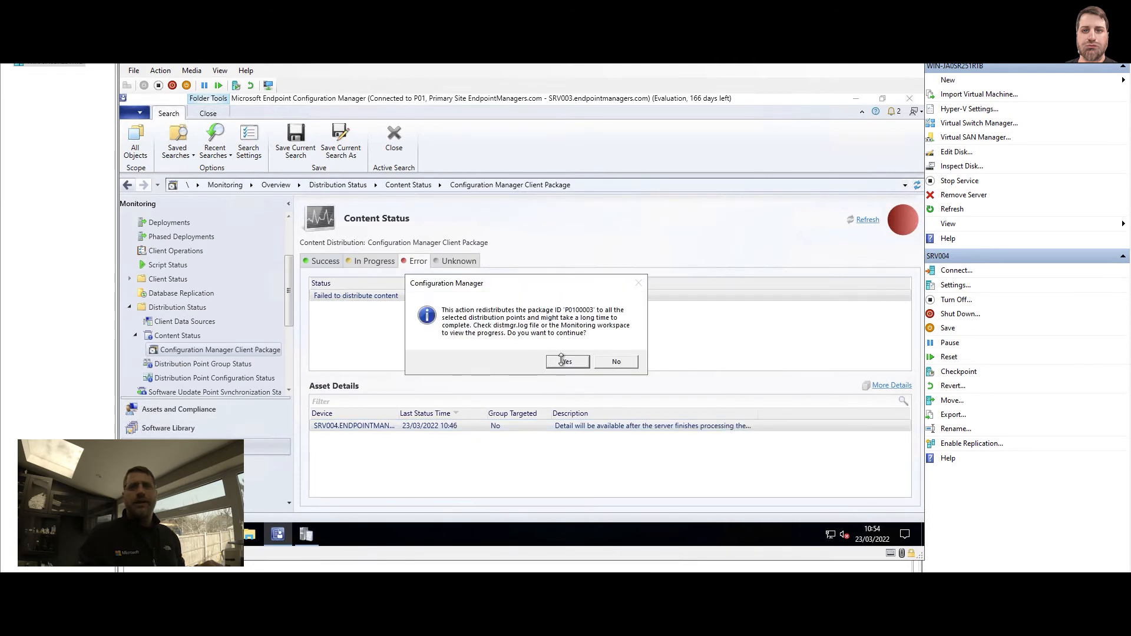
{"action": "left_click", "coordinate": [566, 361]}
{"action": "left_click", "coordinate": [306, 533]}
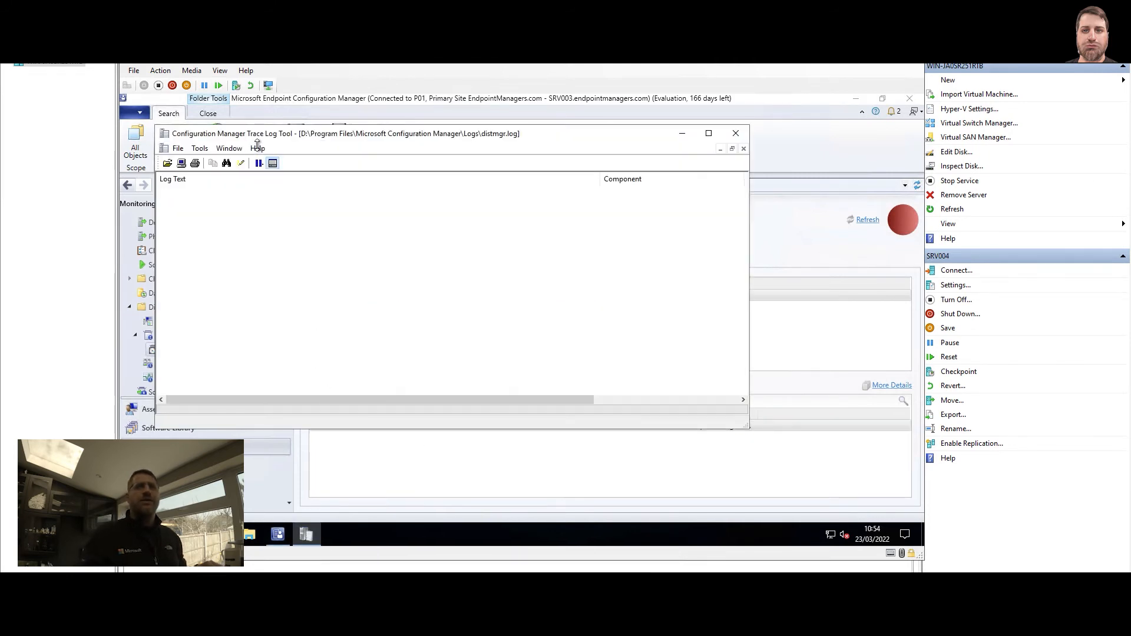
Maximize CMTrace and open distmgr.log and PkgXferMgr.log merged into one view
{"action": "double_click", "coordinate": [272, 133]}
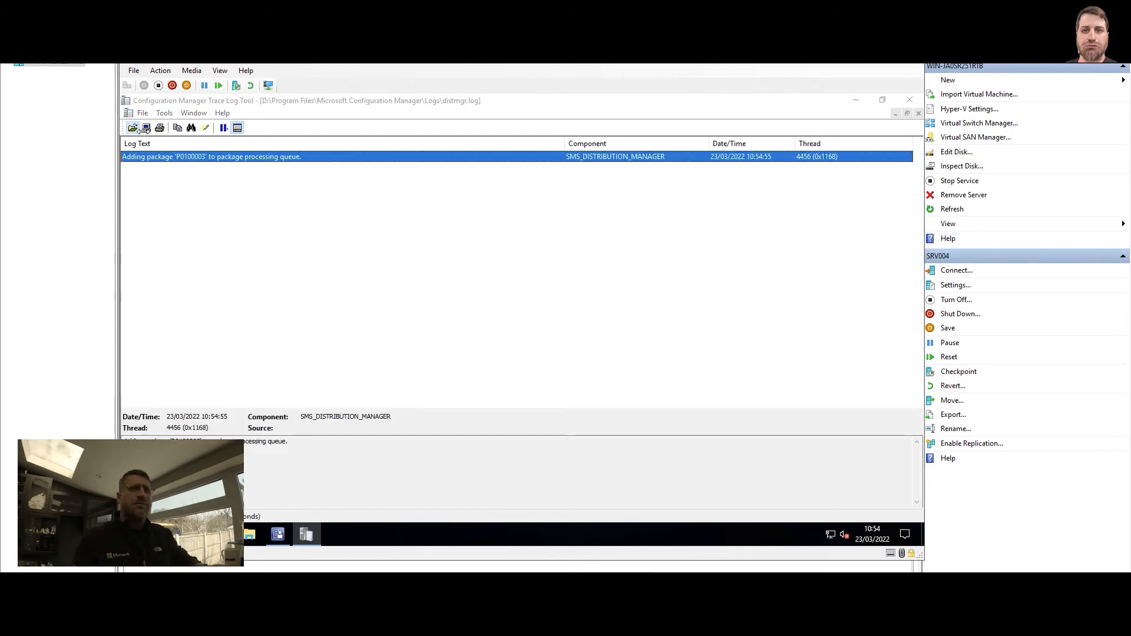
{"action": "left_click", "coordinate": [132, 128]}
{"action": "type", "text": "d"}
{"action": "left_click", "coordinate": [459, 250]}
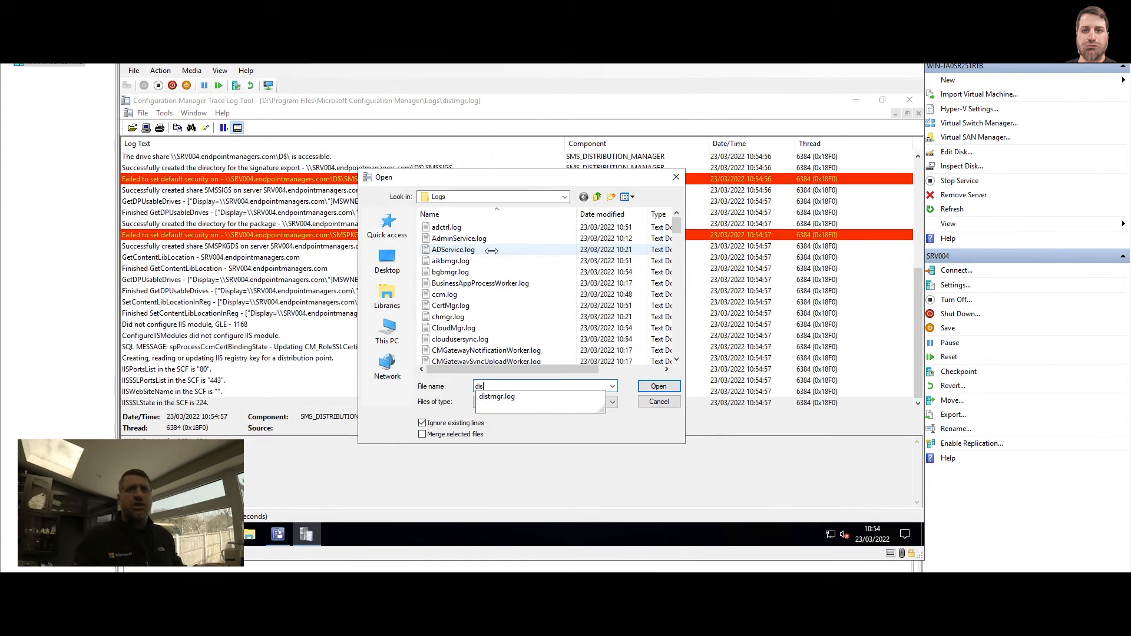
{"action": "left_click", "coordinate": [470, 262], "text": "ctrl"}
{"action": "scroll", "coordinate": [467, 264], "scroll_direction": "down", "scroll_amount": 6}
{"action": "left_click", "coordinate": [467, 262]}
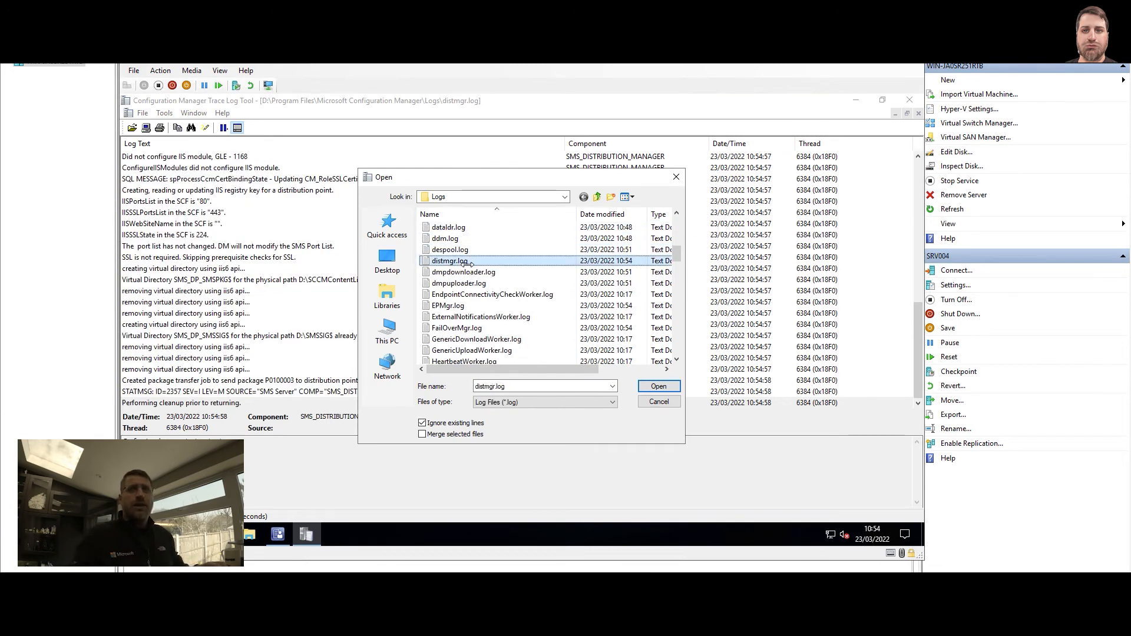
{"action": "scroll", "coordinate": [476, 292], "scroll_direction": "down", "scroll_amount": 4}
{"action": "scroll", "coordinate": [478, 293], "scroll_direction": "down", "scroll_amount": 6}
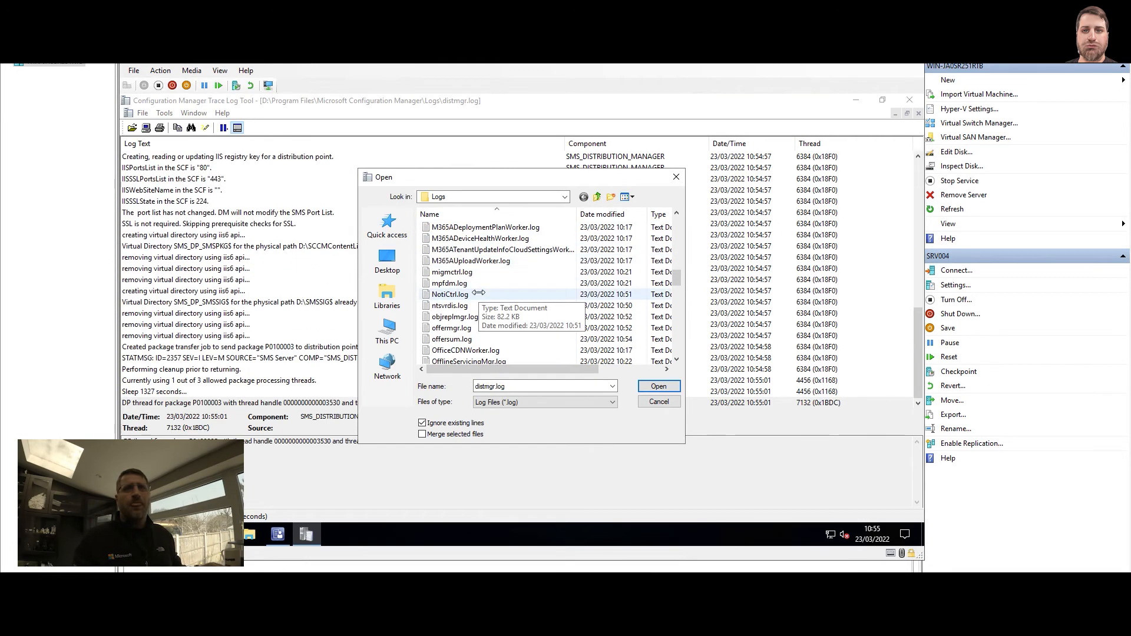
{"action": "left_click", "coordinate": [447, 316], "text": "ctrl"}
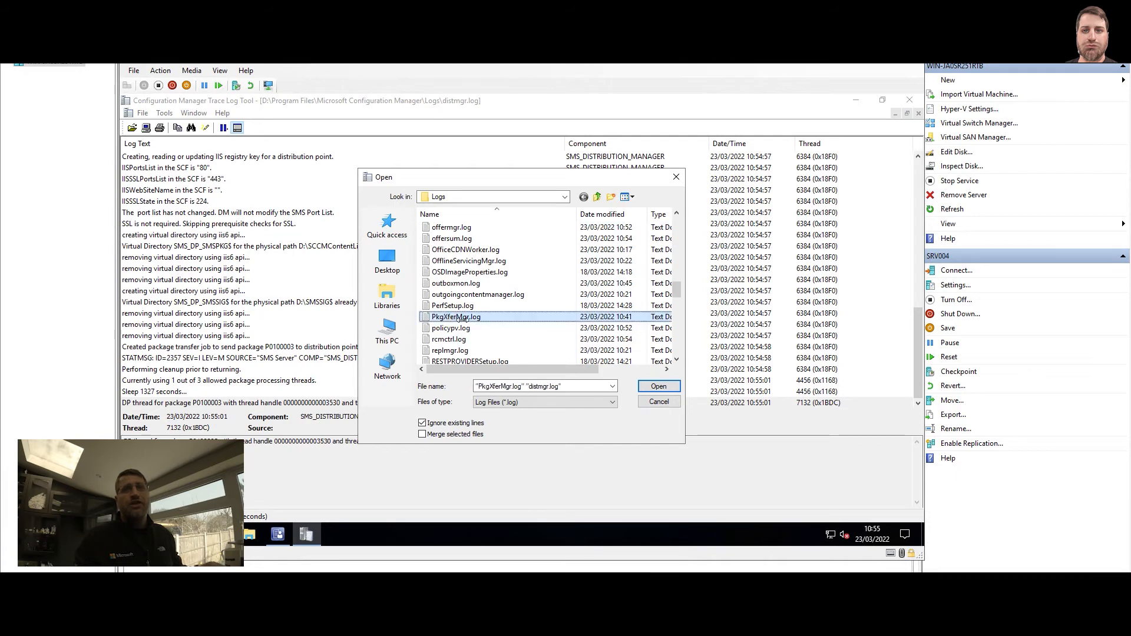
{"action": "left_click", "coordinate": [658, 385]}
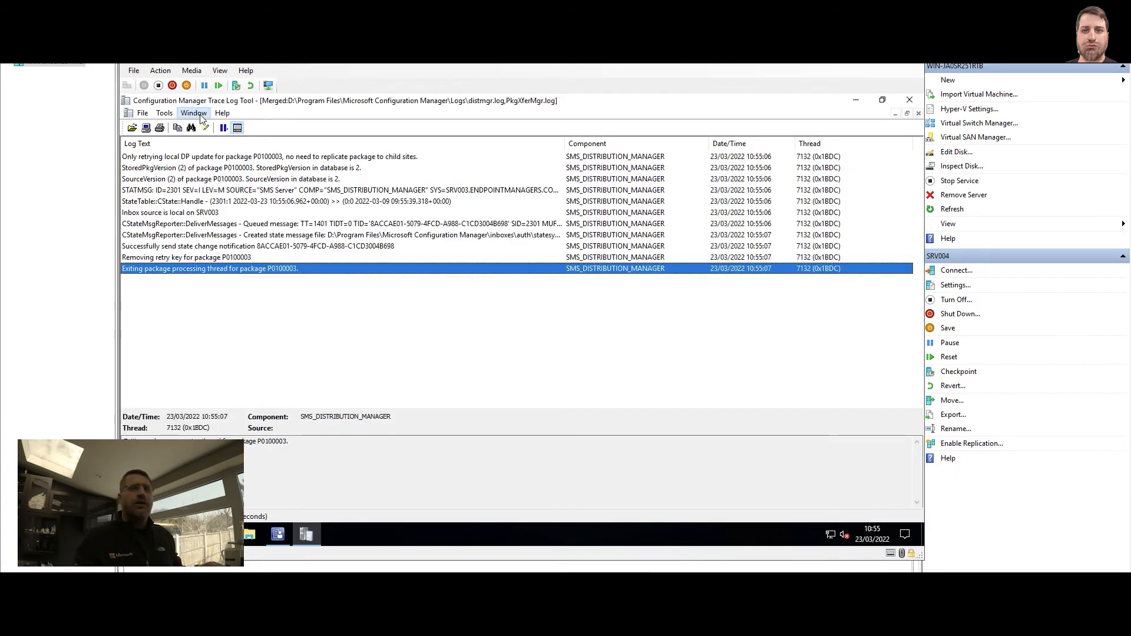
Tile the merged log and distmgr.log vertically and widen the merged log's Component column
{"action": "left_click", "coordinate": [199, 114]}
{"action": "left_click", "coordinate": [219, 152]}
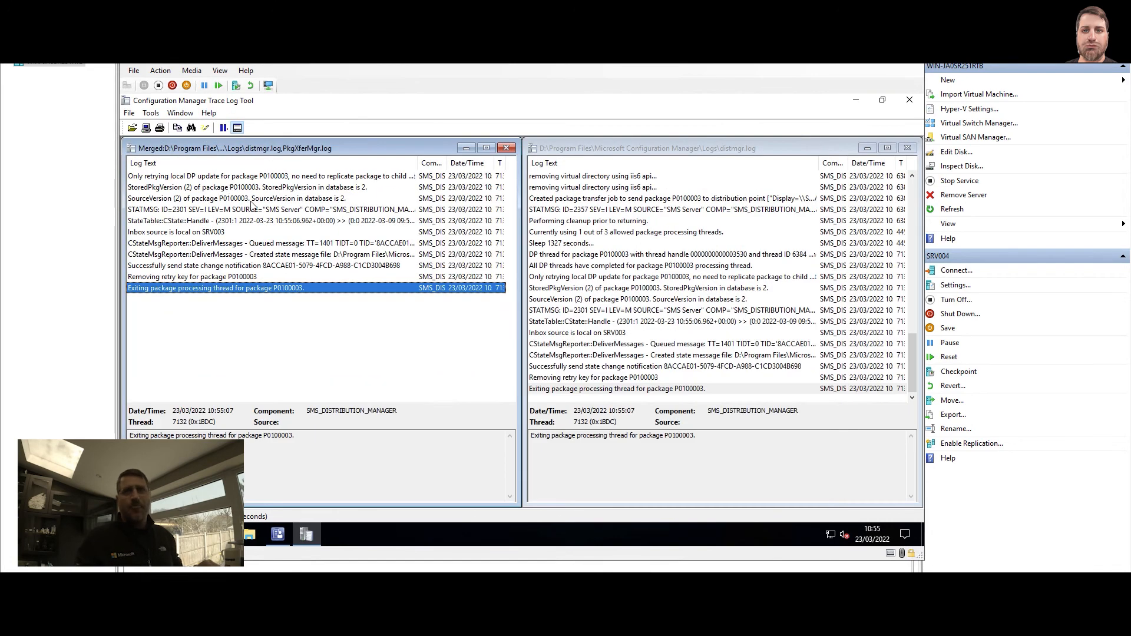
{"action": "left_click", "coordinate": [736, 150]}
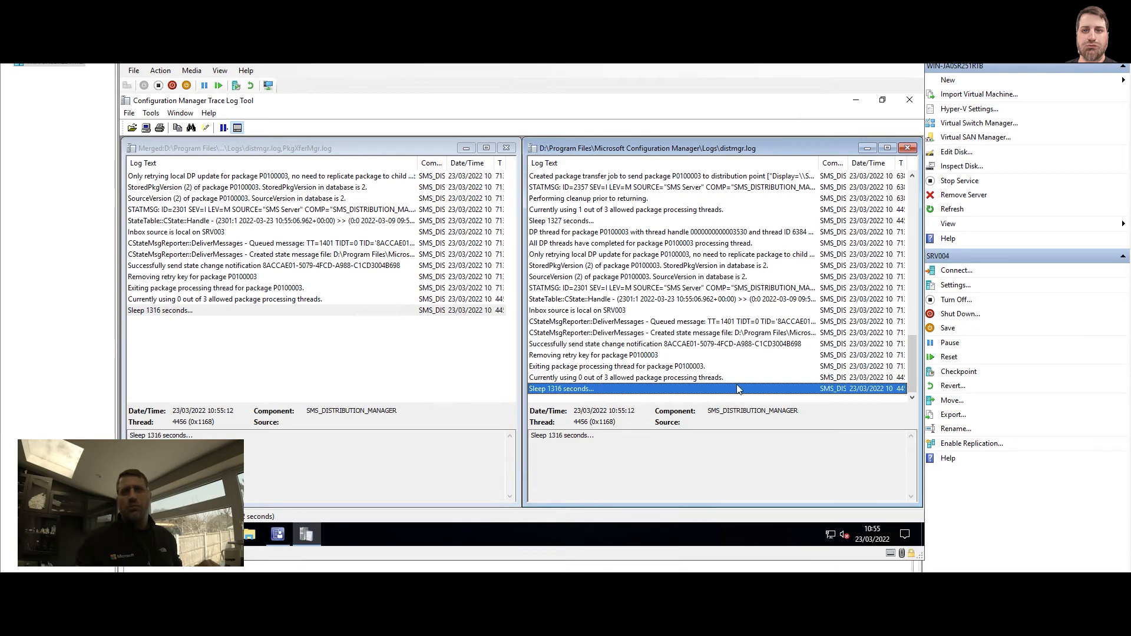
{"action": "left_click", "coordinate": [310, 311]}
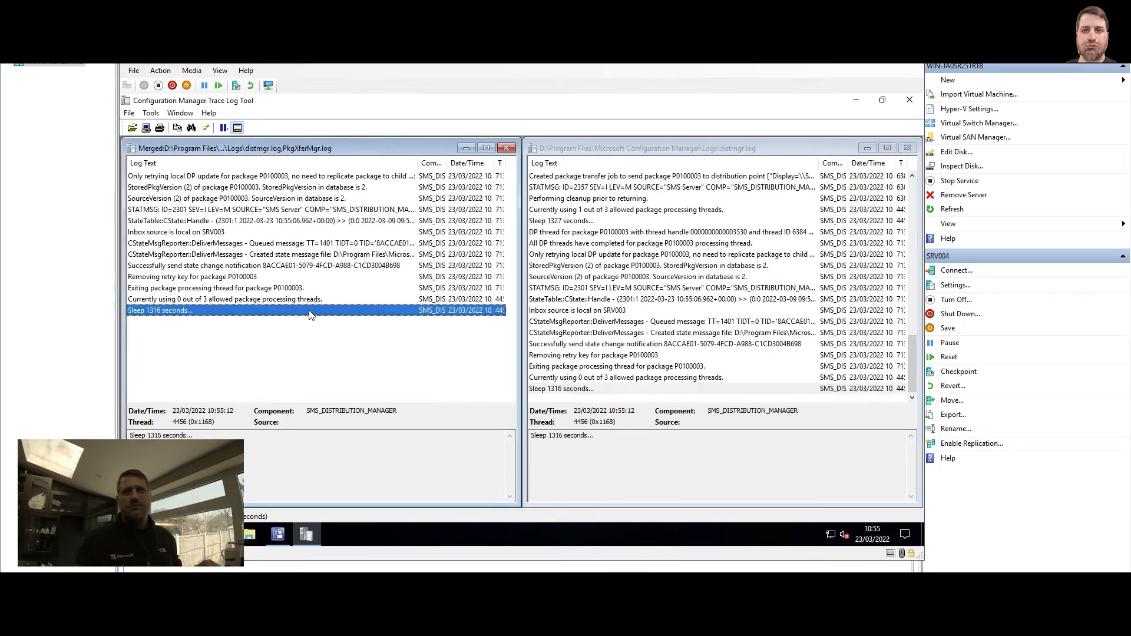
{"action": "left_click", "coordinate": [560, 390]}
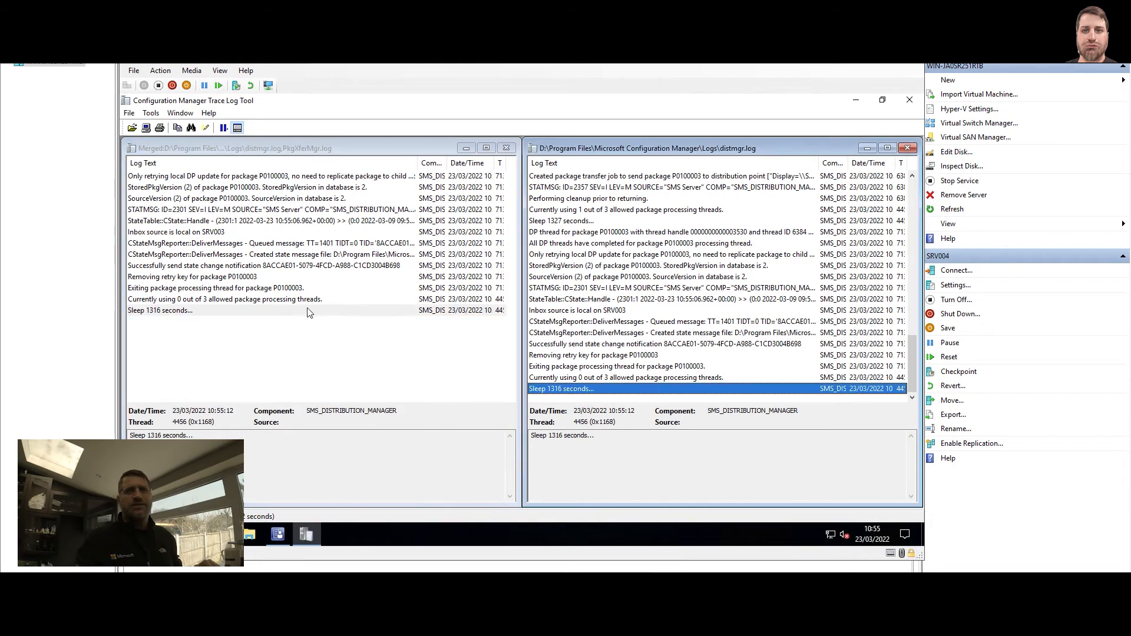
{"action": "left_click", "coordinate": [285, 311]}
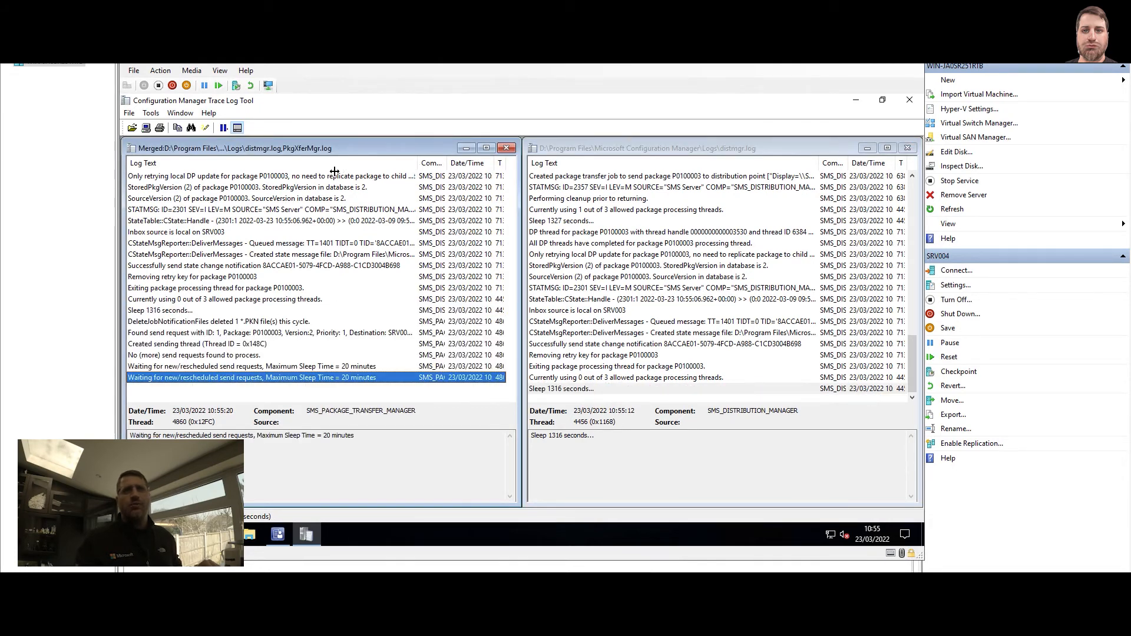
{"action": "left_click_drag", "start_coordinate": [334, 171], "coordinate": [393, 171]}
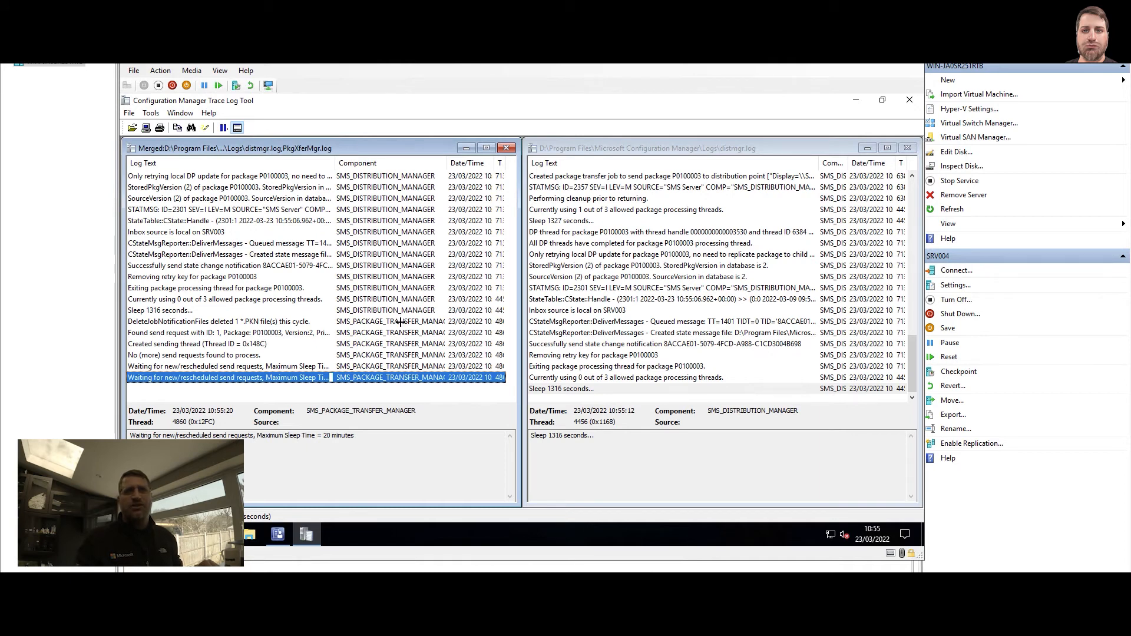
Inspect the sending-thread and 'Sending file' entries for P0100003 files going to SRV004
{"action": "left_click", "coordinate": [392, 323]}
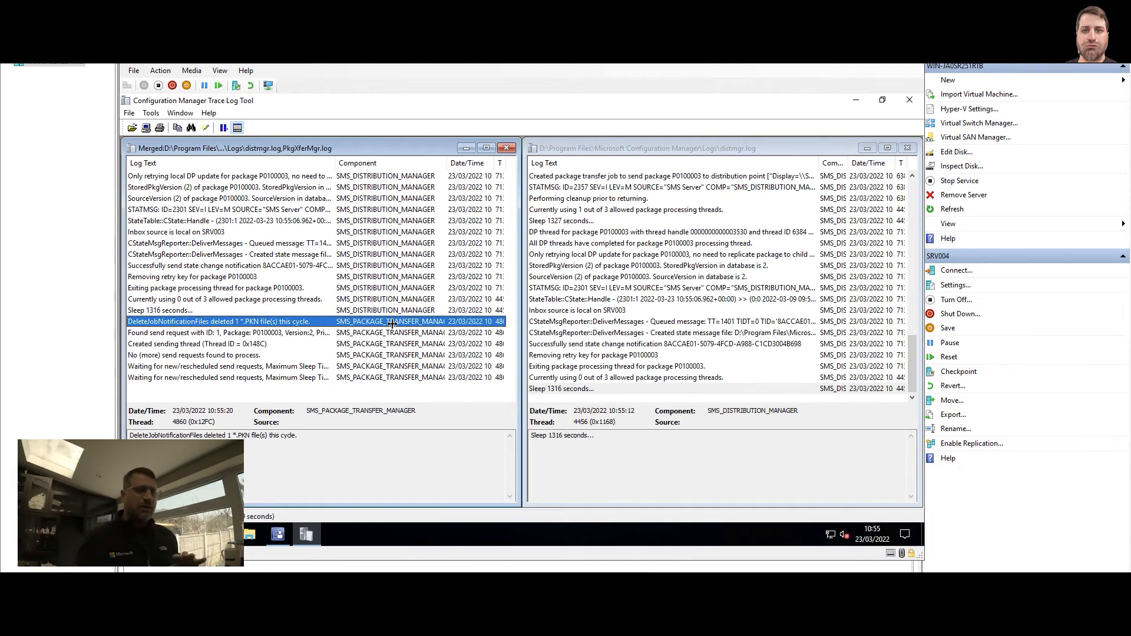
{"action": "left_click", "coordinate": [636, 378]}
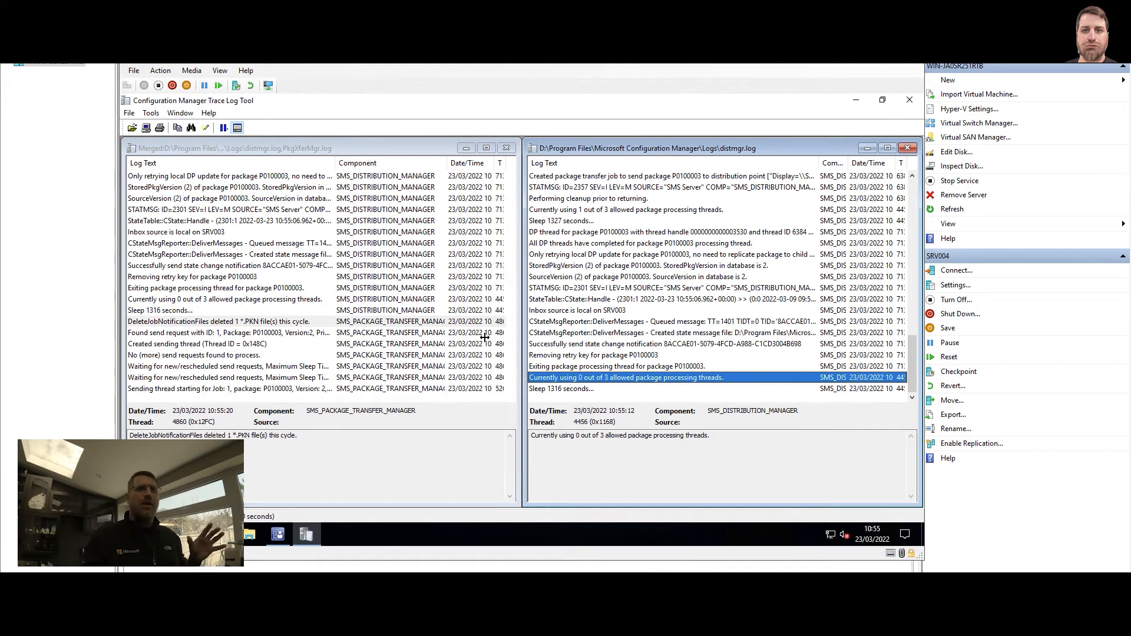
{"action": "left_click", "coordinate": [411, 344]}
{"action": "scroll", "coordinate": [411, 346], "scroll_direction": "down", "scroll_amount": 4}
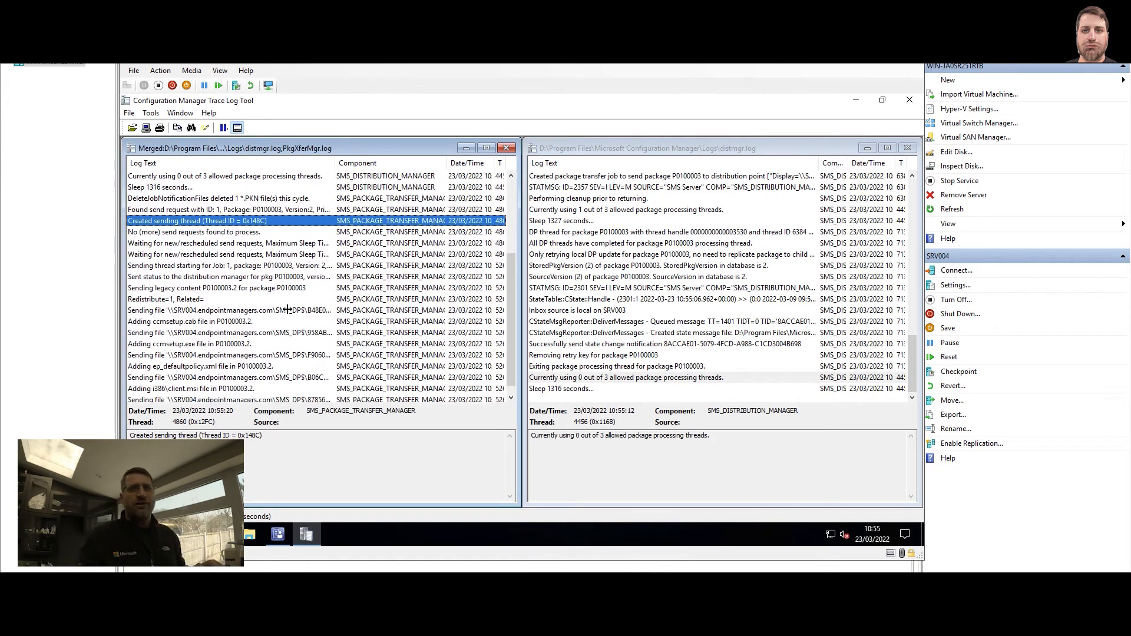
{"action": "left_click", "coordinate": [285, 308]}
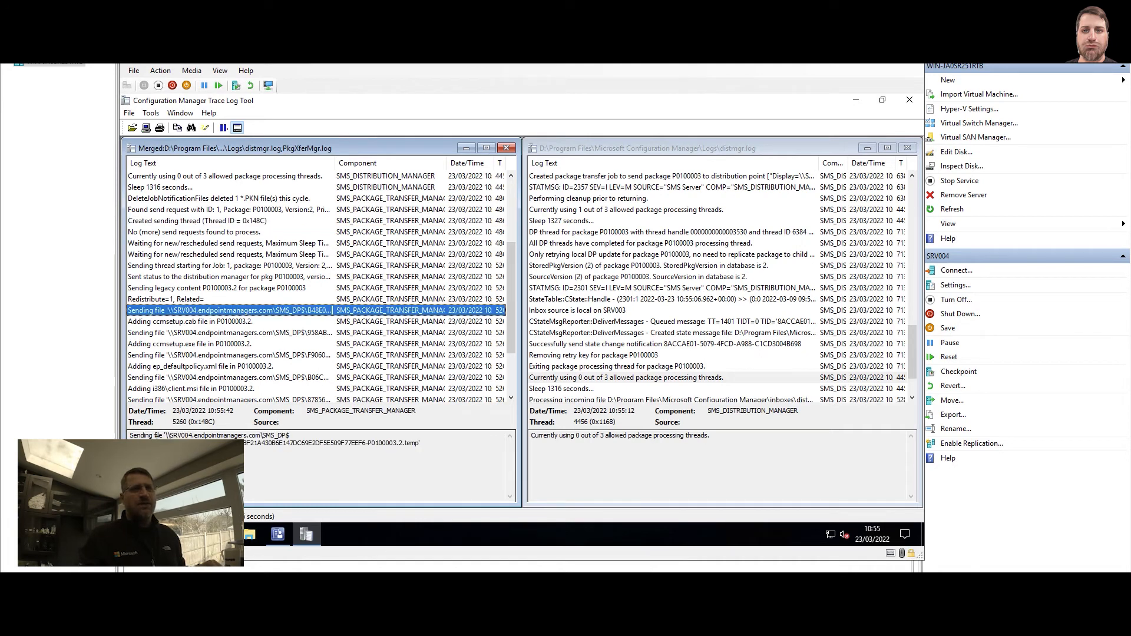
{"action": "left_click_drag", "start_coordinate": [167, 434], "coordinate": [289, 444]}
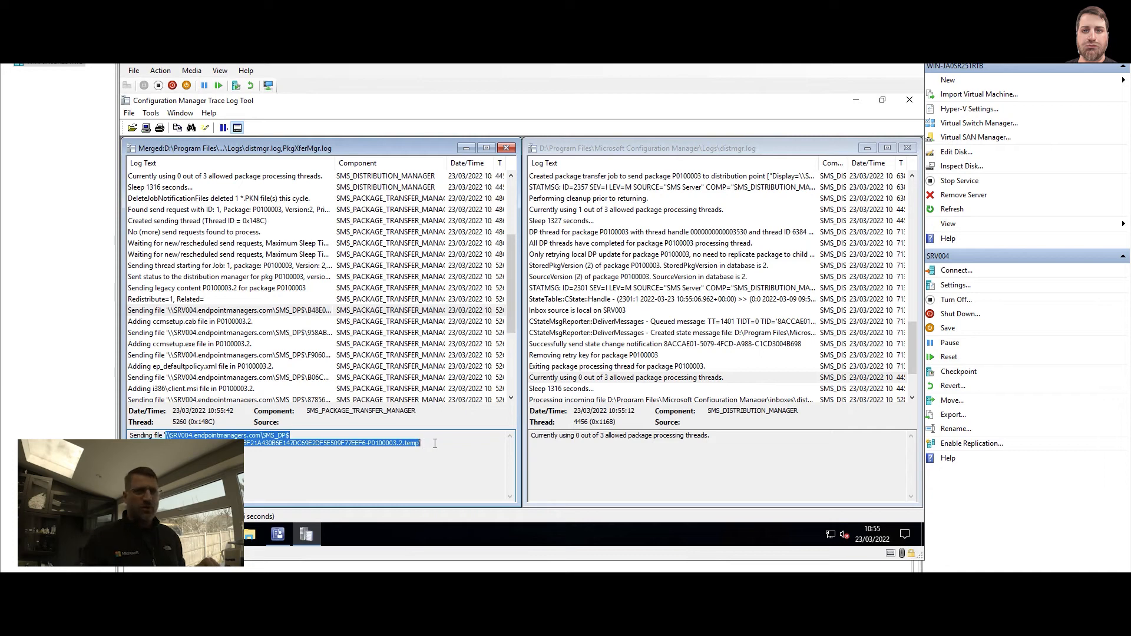
{"action": "left_click", "coordinate": [434, 441]}
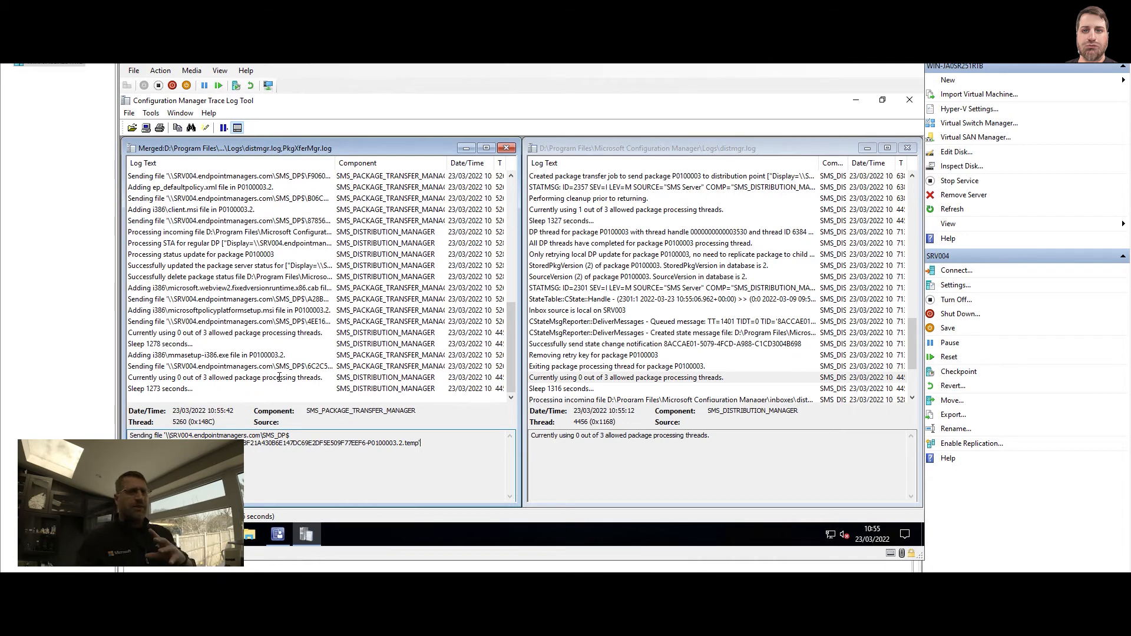
{"action": "left_click", "coordinate": [280, 378]}
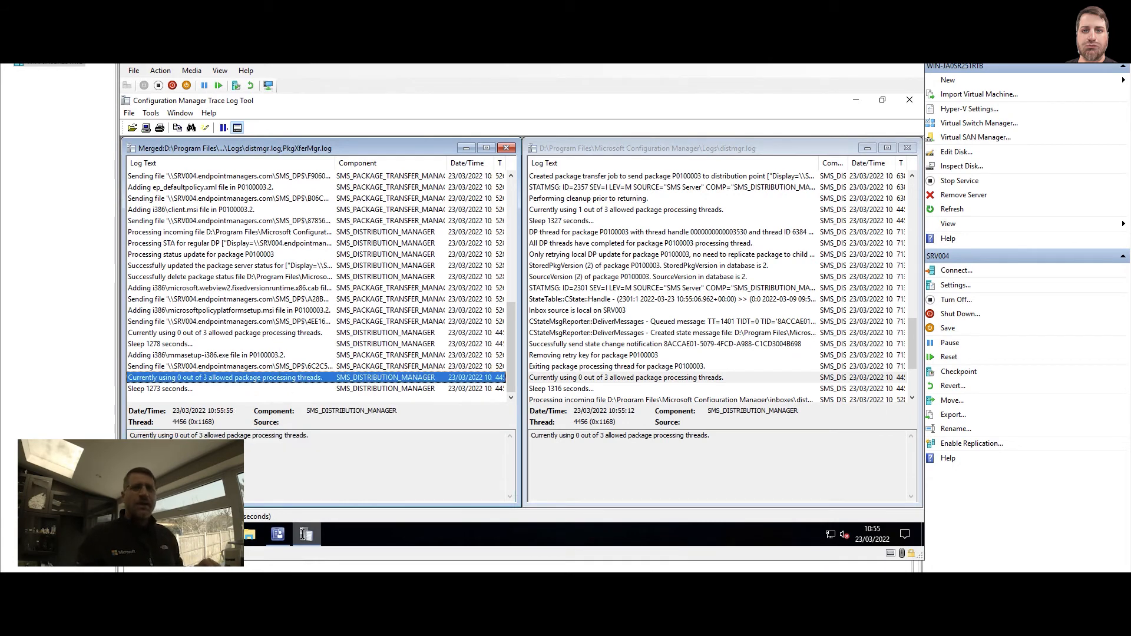
Refresh the client package's Content Status, view its In Progress tab, then return to CMTrace
{"action": "left_click", "coordinate": [304, 534]}
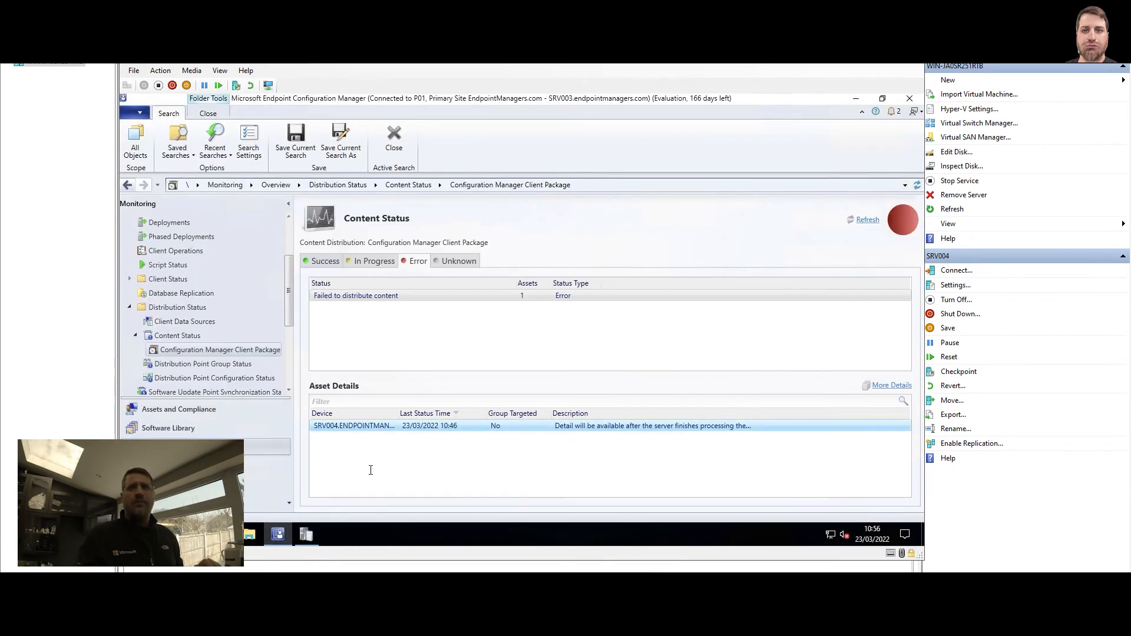
{"action": "left_click", "coordinate": [867, 226]}
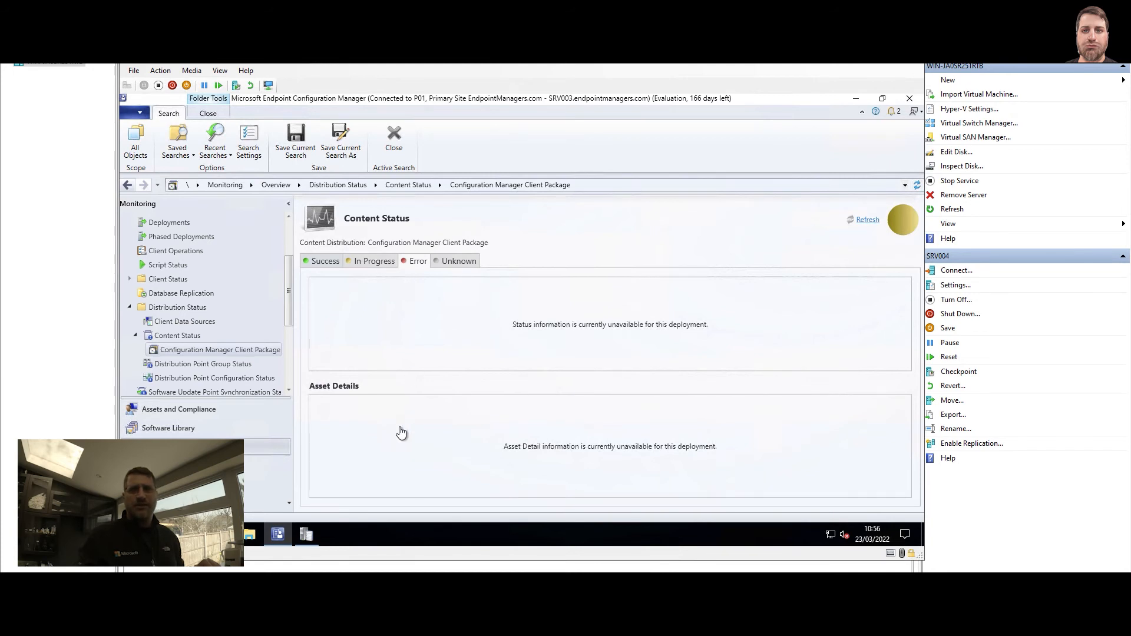
{"action": "left_click", "coordinate": [371, 265]}
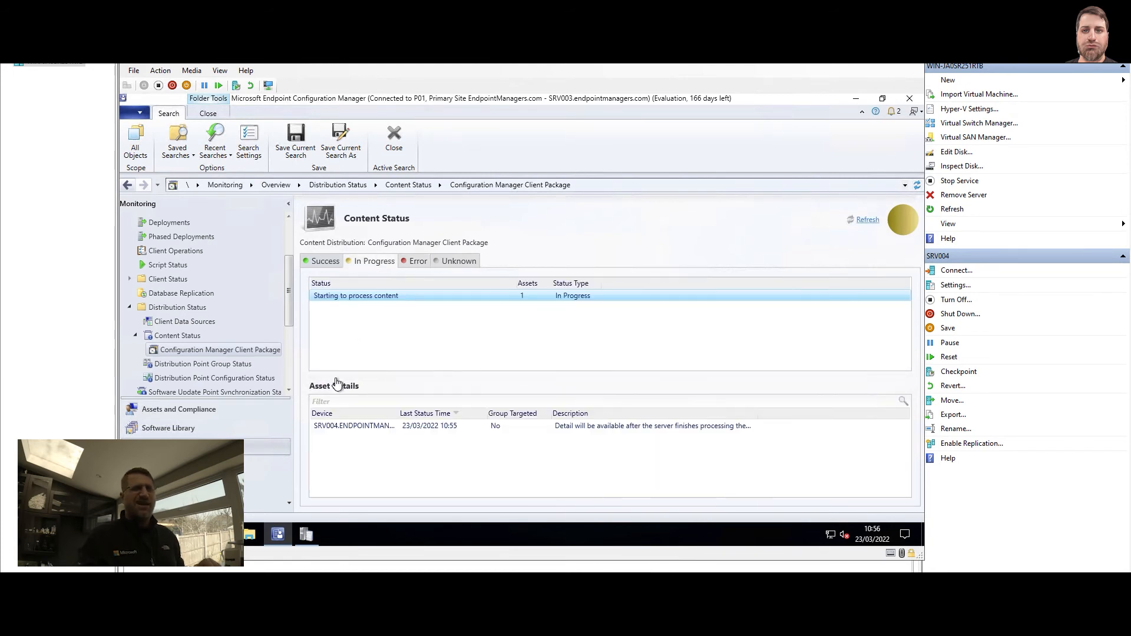
{"action": "left_click", "coordinate": [307, 541]}
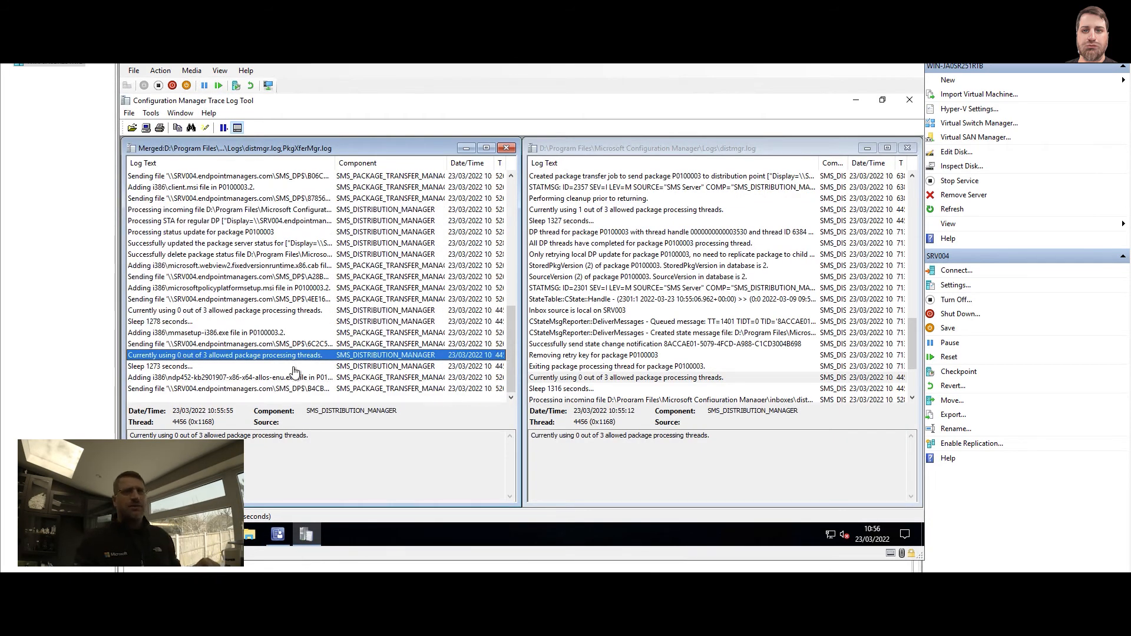
Inspect the merged log's ndp452 and ndp462 file-adding entries and their file names in the details
{"action": "left_click", "coordinate": [297, 378]}
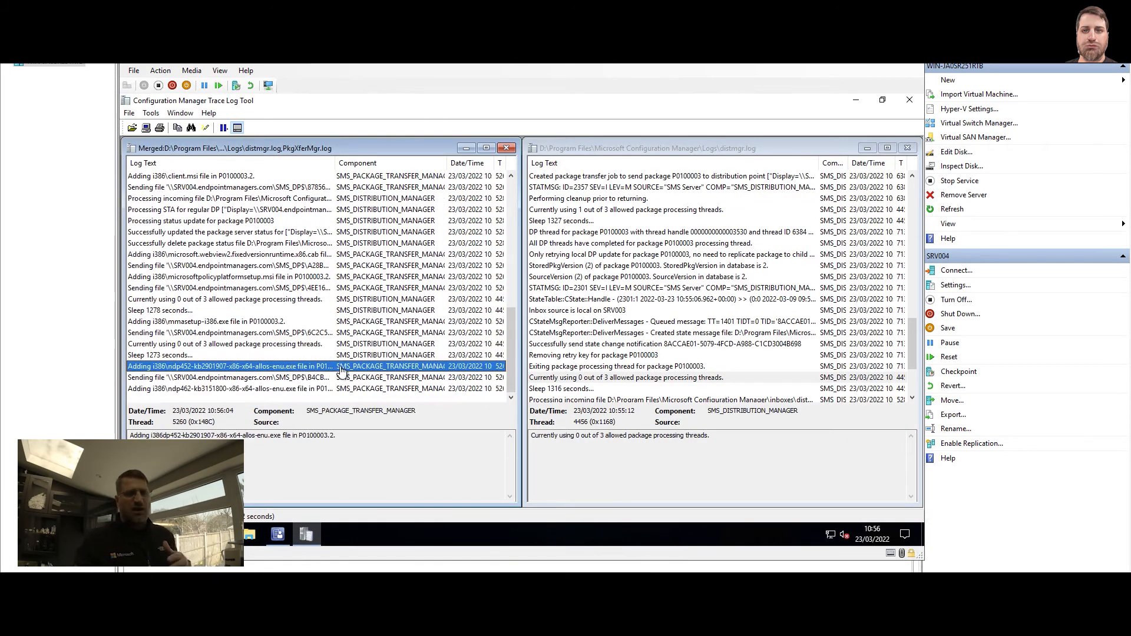
{"action": "left_click", "coordinate": [647, 421]}
{"action": "scroll", "coordinate": [632, 353], "scroll_direction": "down", "scroll_amount": 3}
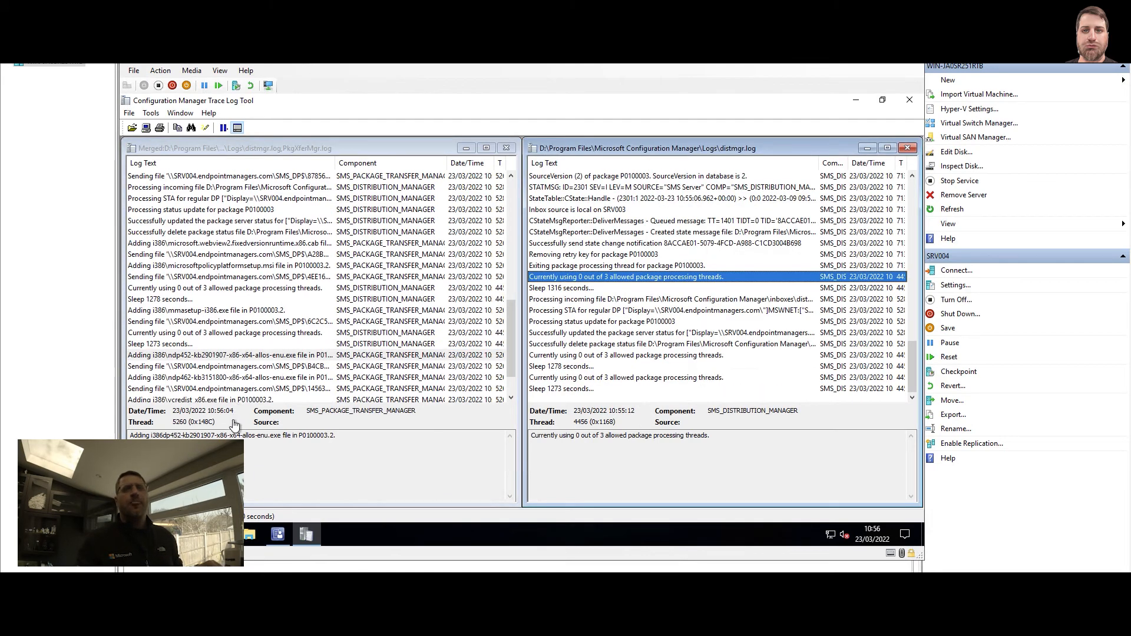
{"action": "left_click", "coordinate": [230, 355]}
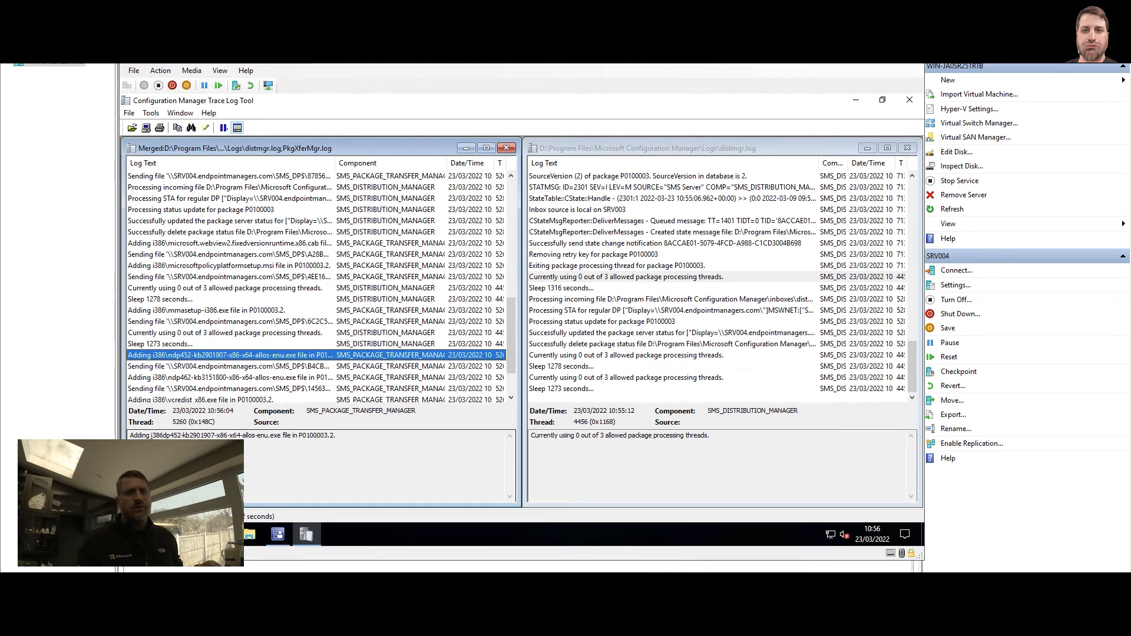
{"action": "left_click", "coordinate": [151, 435]}
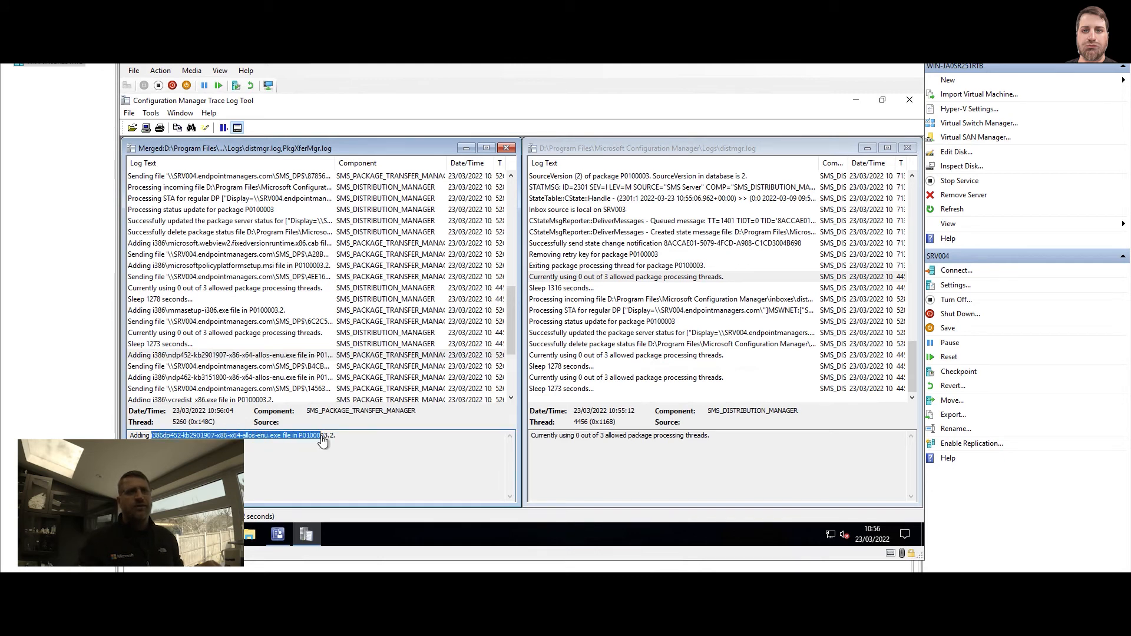
{"action": "left_click", "coordinate": [167, 378]}
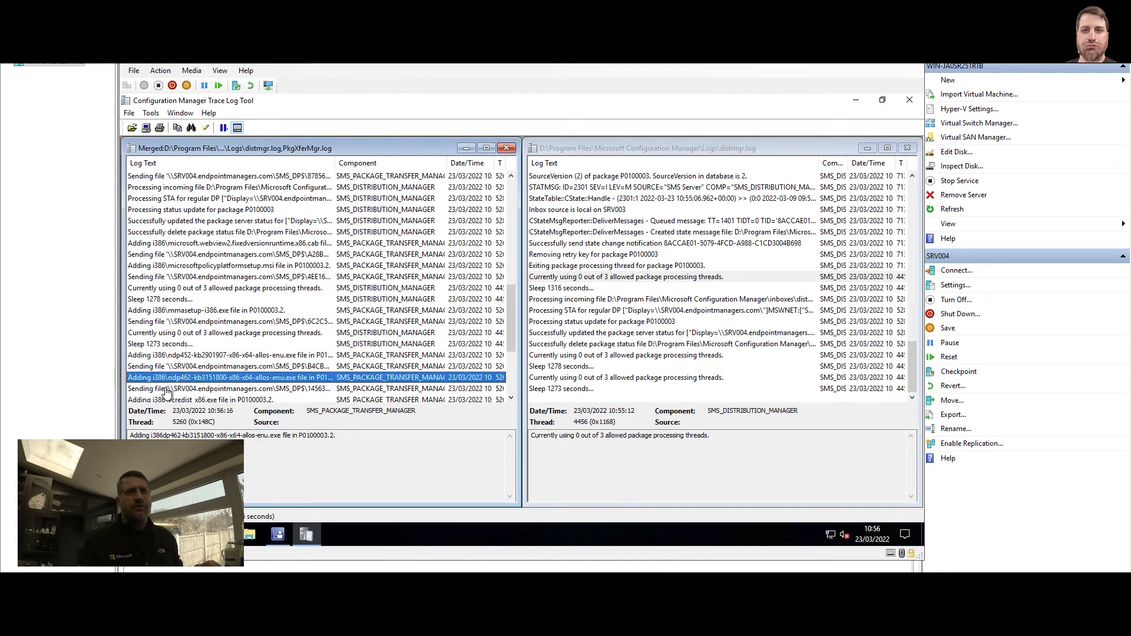
{"action": "left_click", "coordinate": [150, 436]}
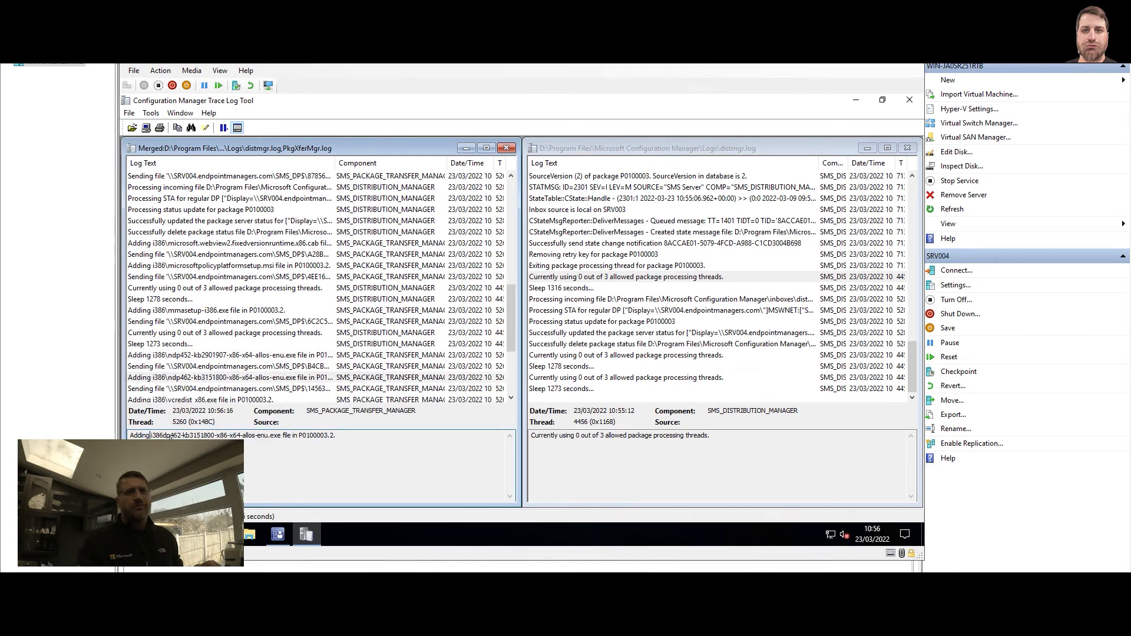
{"action": "left_click", "coordinate": [177, 380]}
Review the no-more-send-requests and state change notification entries, then return to the console
{"action": "scroll", "coordinate": [196, 357], "scroll_direction": "down", "scroll_amount": 4}
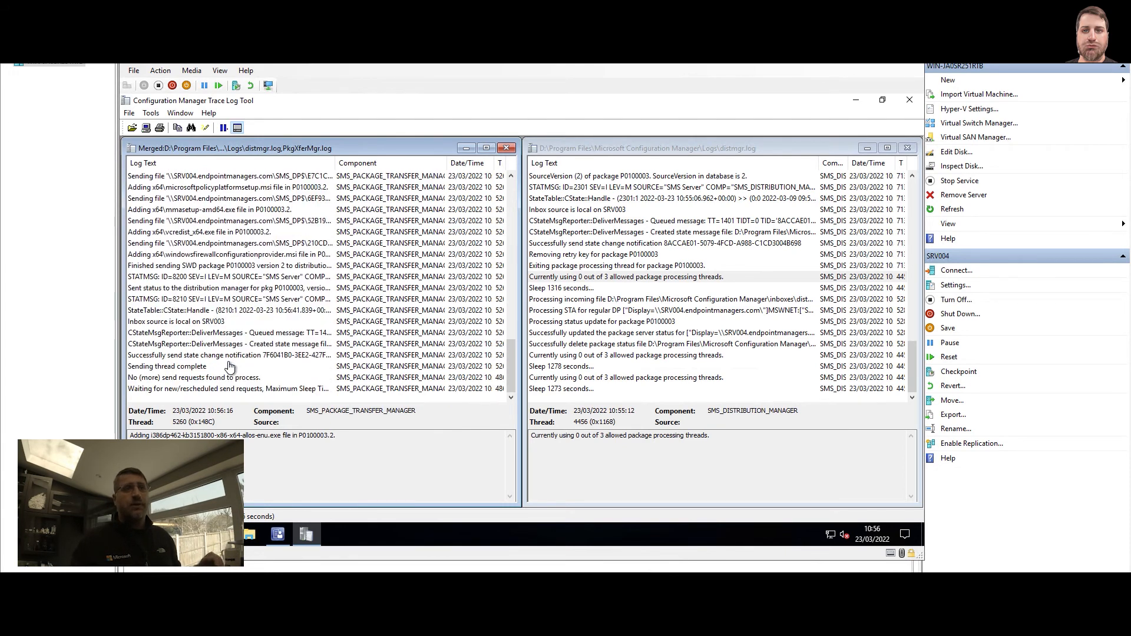
{"action": "left_click", "coordinate": [174, 379]}
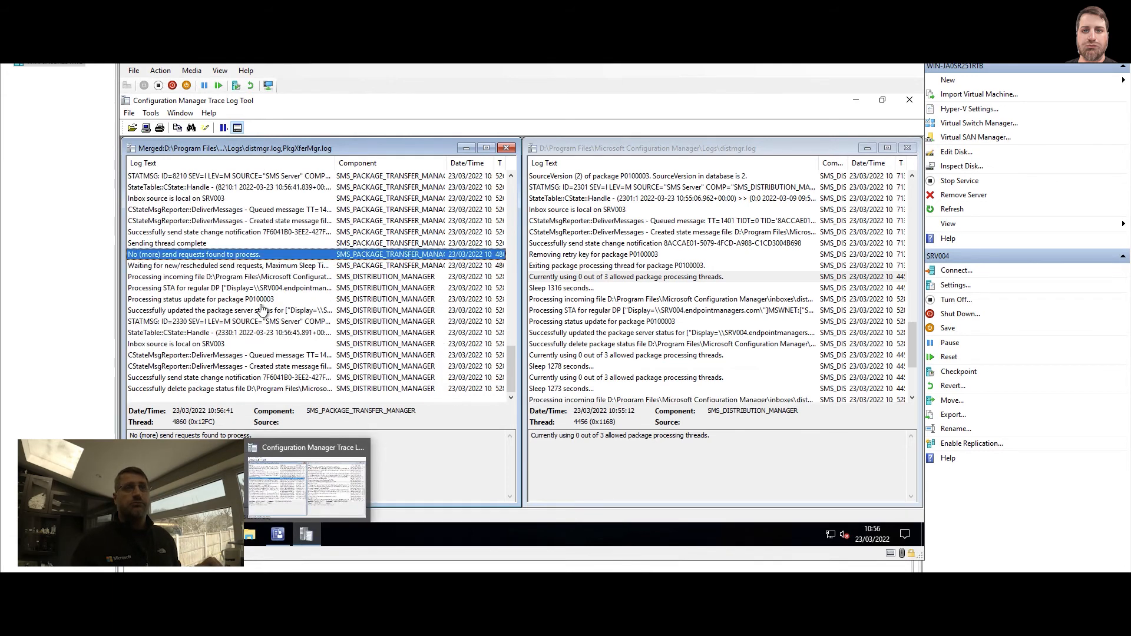
{"action": "left_click", "coordinate": [258, 380]}
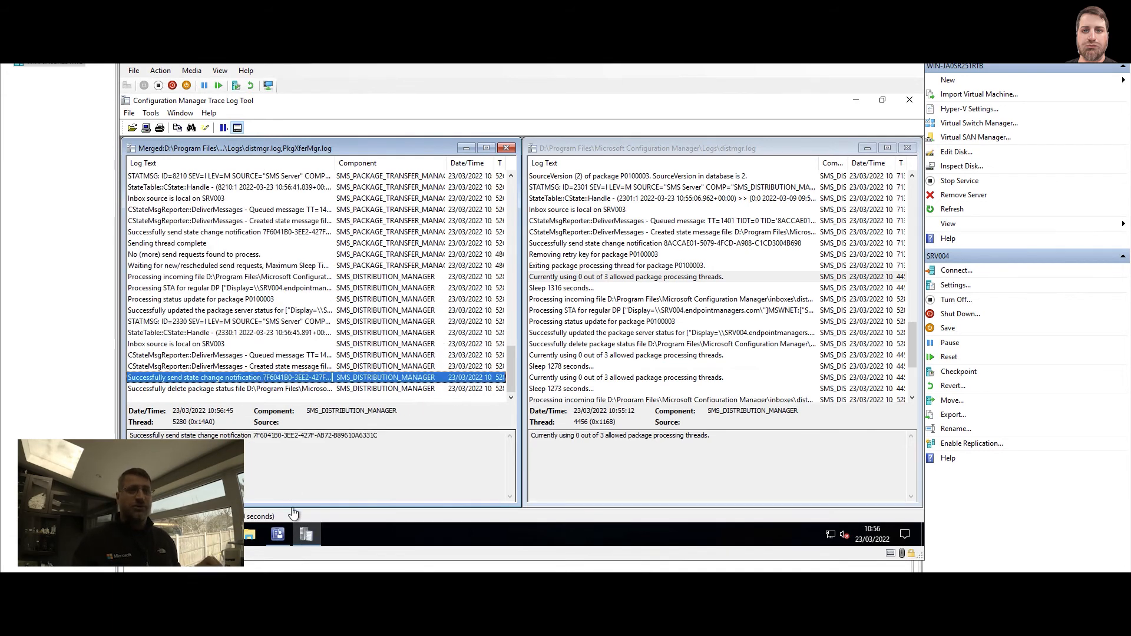
{"action": "mouse_move", "coordinate": [271, 538]}
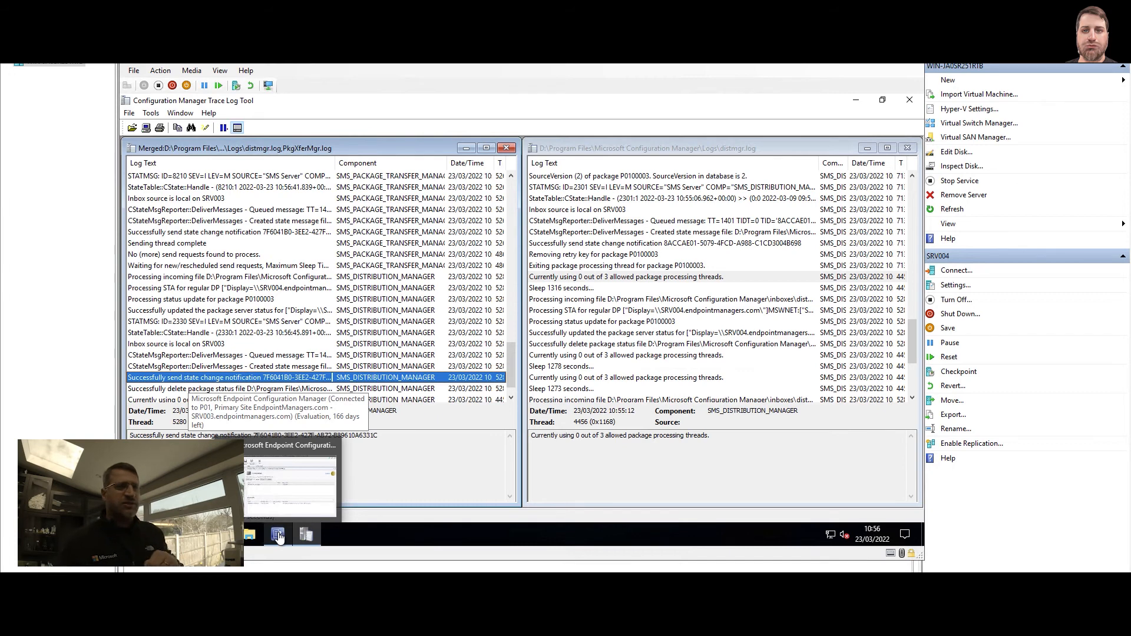
{"action": "left_click", "coordinate": [277, 535]}
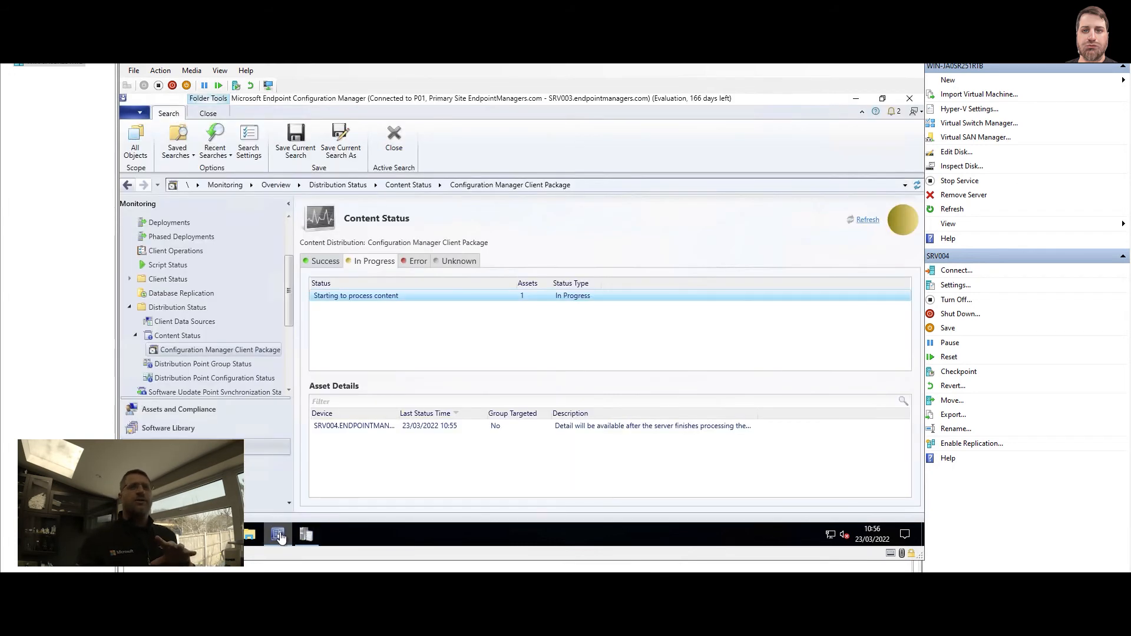
Refresh Content Status and compare completion of the Client Package and Client Upgrade Package
{"action": "left_click", "coordinate": [867, 221]}
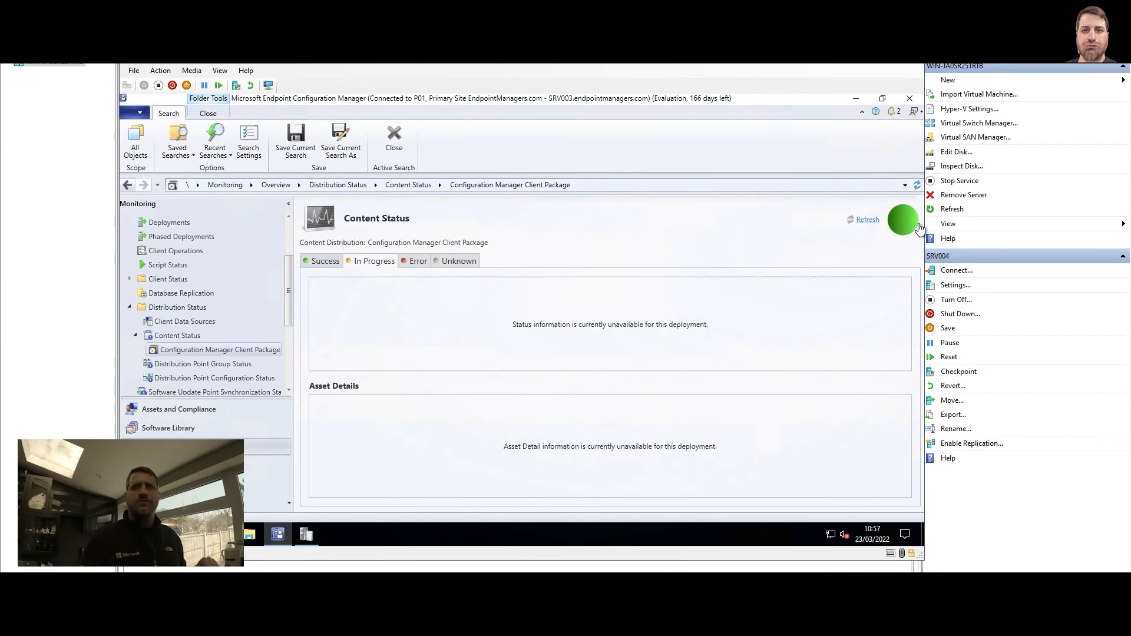
{"action": "left_click", "coordinate": [168, 337]}
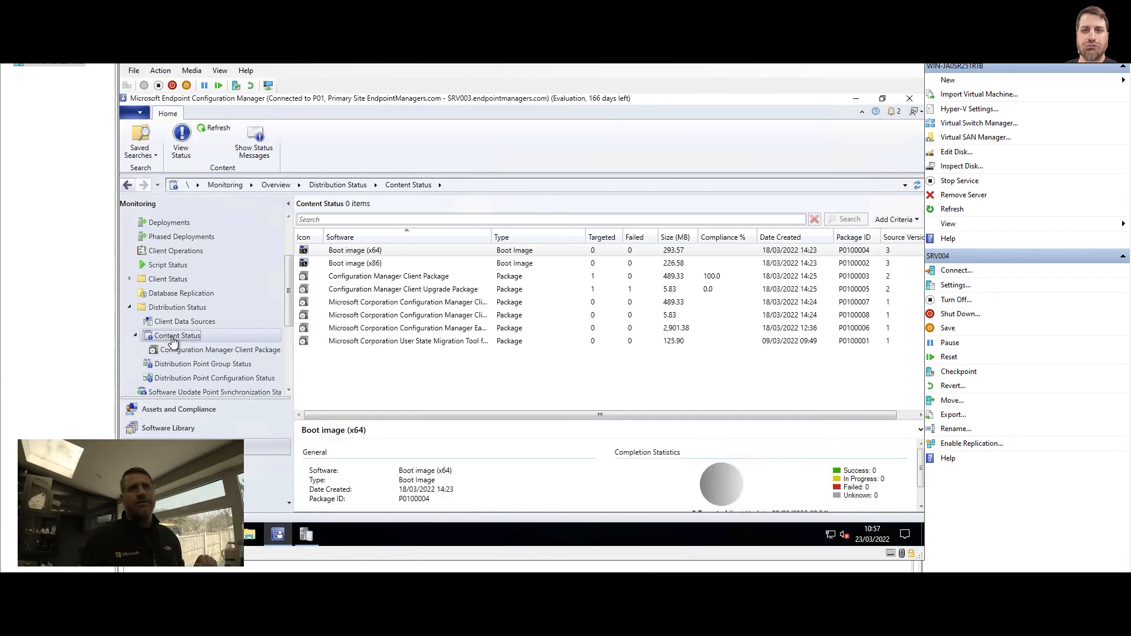
{"action": "left_click", "coordinate": [678, 276]}
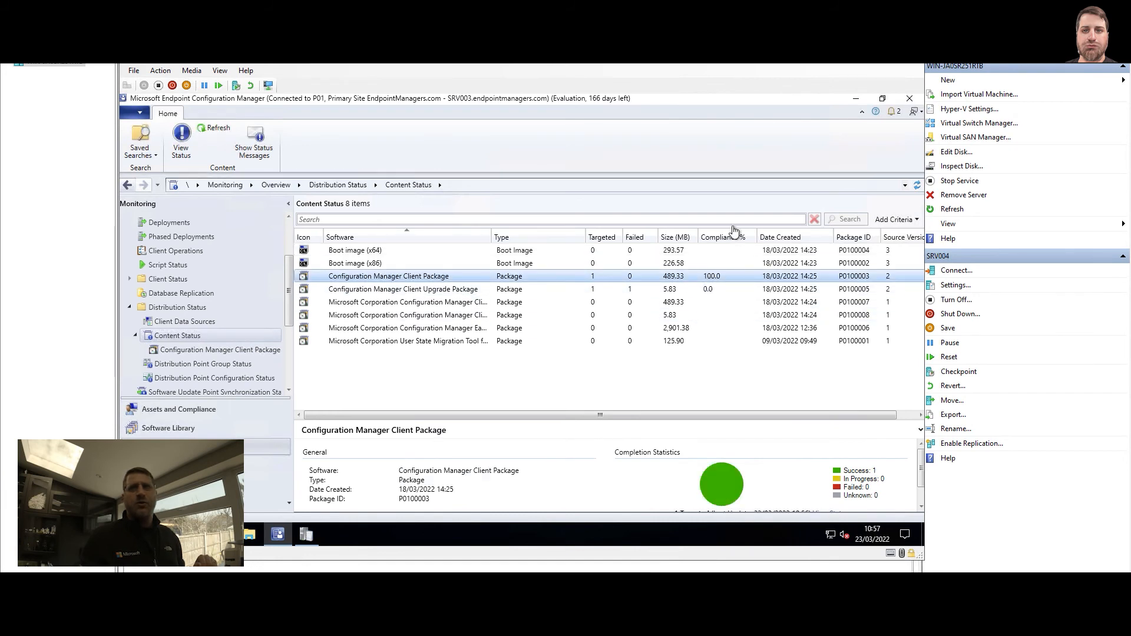
{"action": "left_click", "coordinate": [471, 289]}
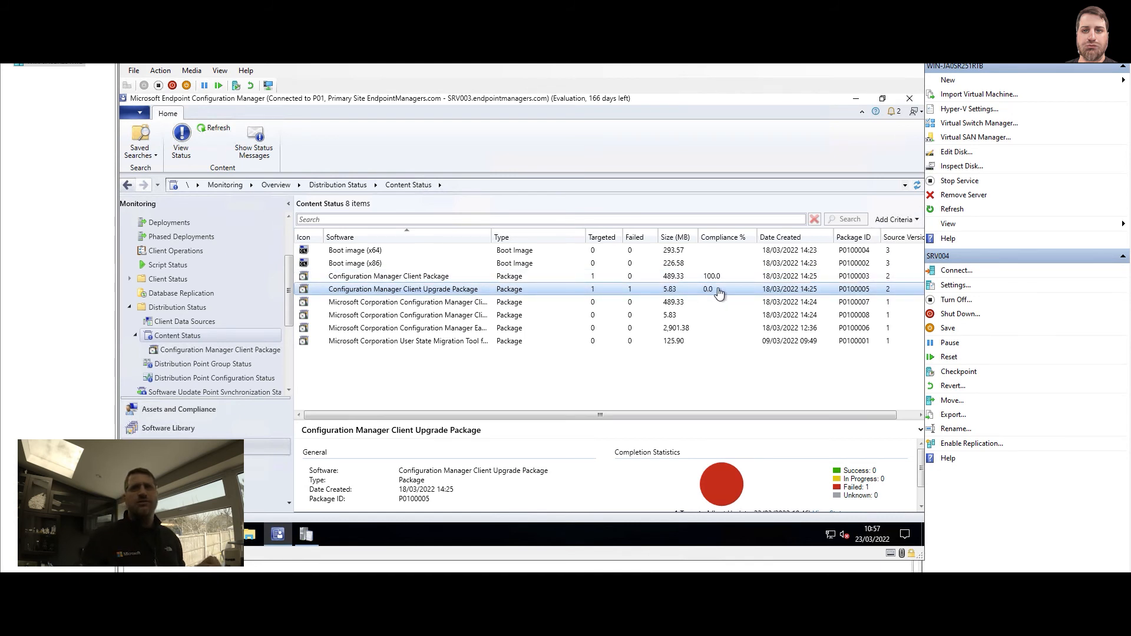
Redistribute failed Client Upgrade Package P0100005 to SRV004 from its Error tab, then return to CMTrace
{"action": "left_click", "coordinate": [182, 143]}
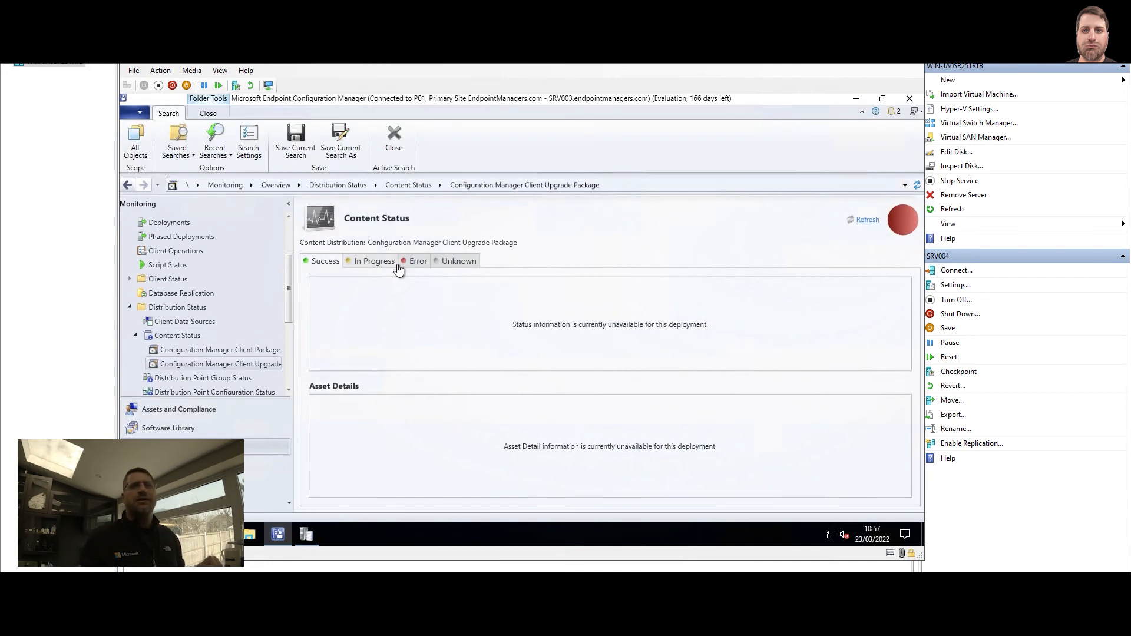
{"action": "left_click", "coordinate": [416, 264]}
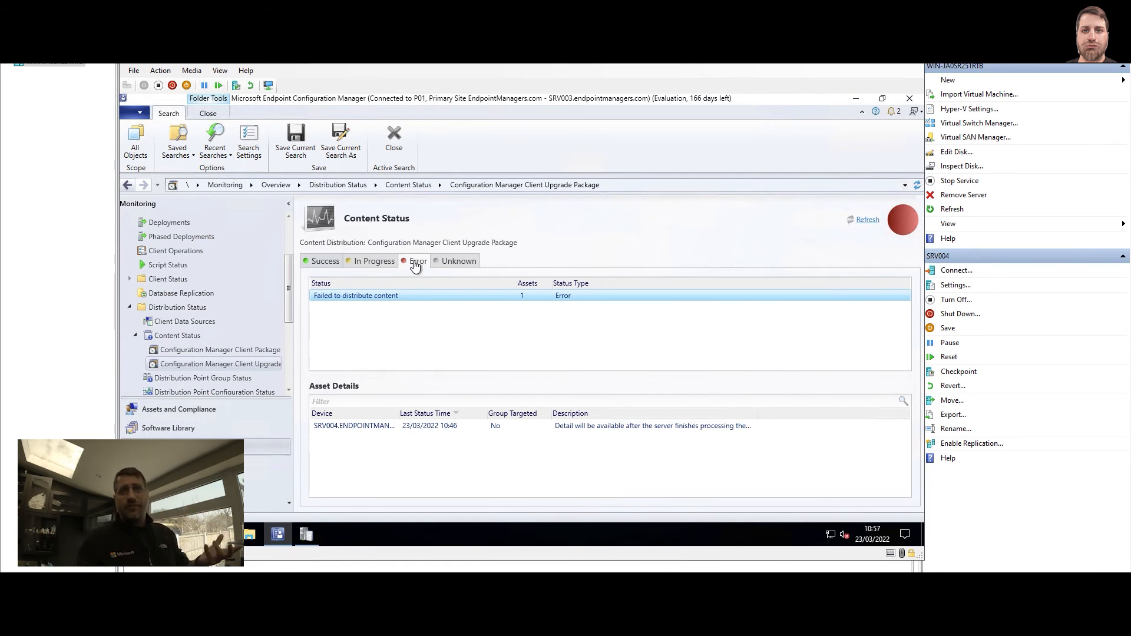
{"action": "left_click", "coordinate": [385, 428]}
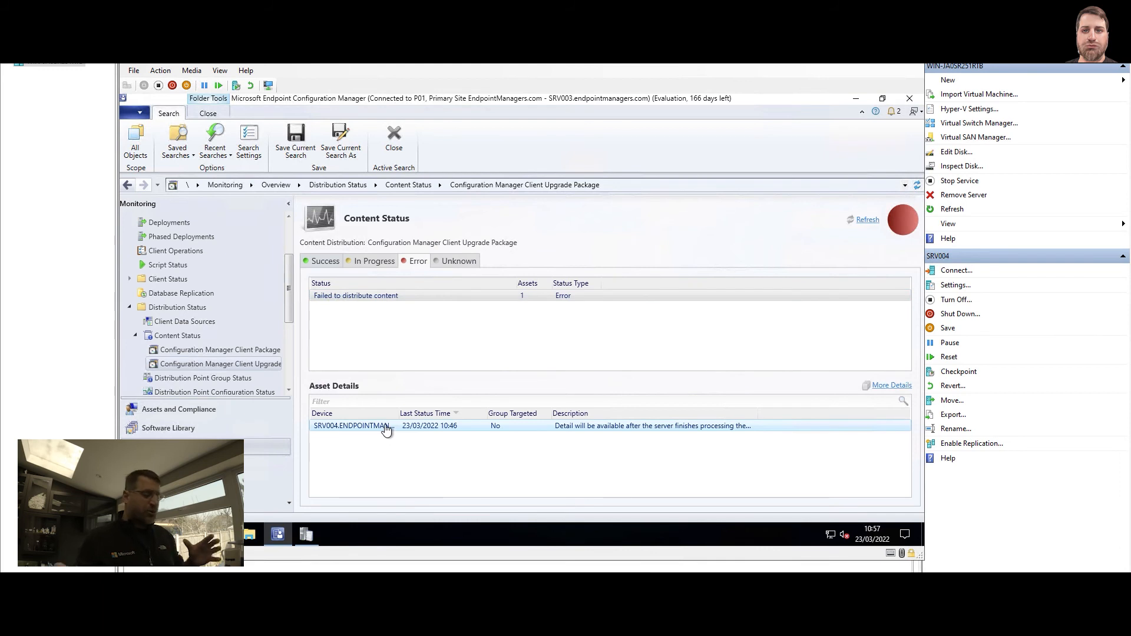
{"action": "right_click", "coordinate": [385, 430]}
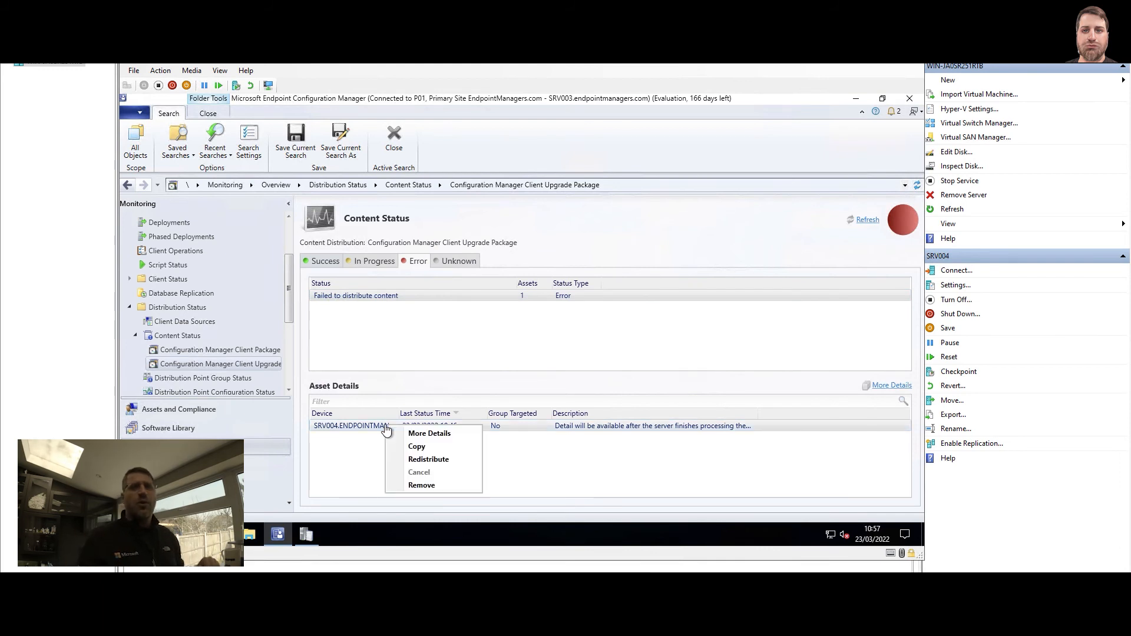
{"action": "left_click", "coordinate": [430, 460]}
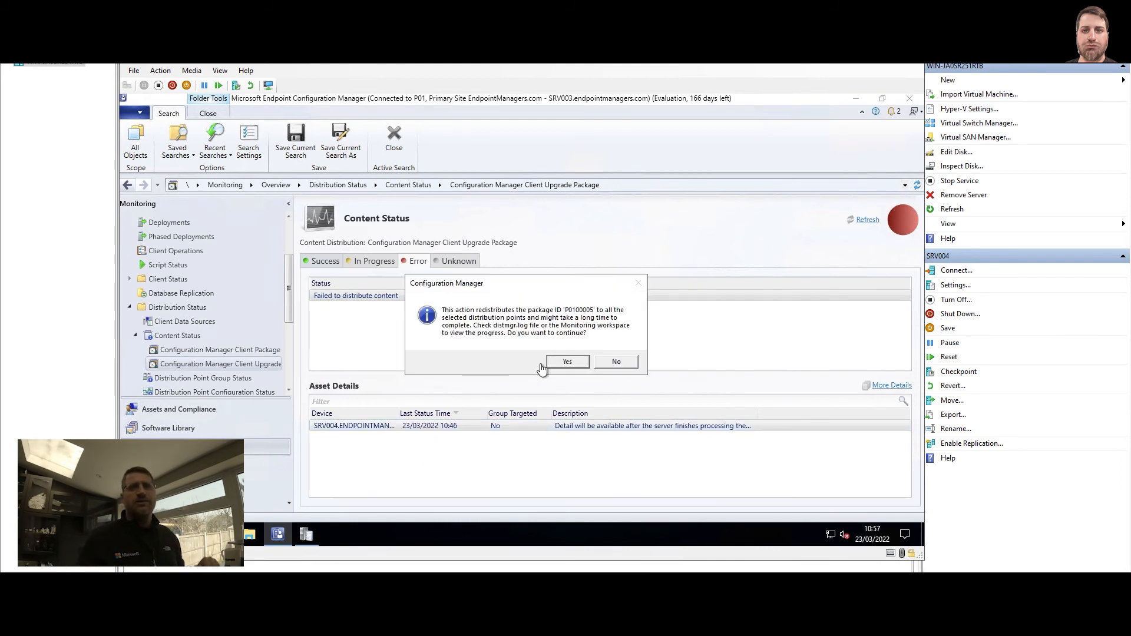
{"action": "left_click", "coordinate": [565, 363]}
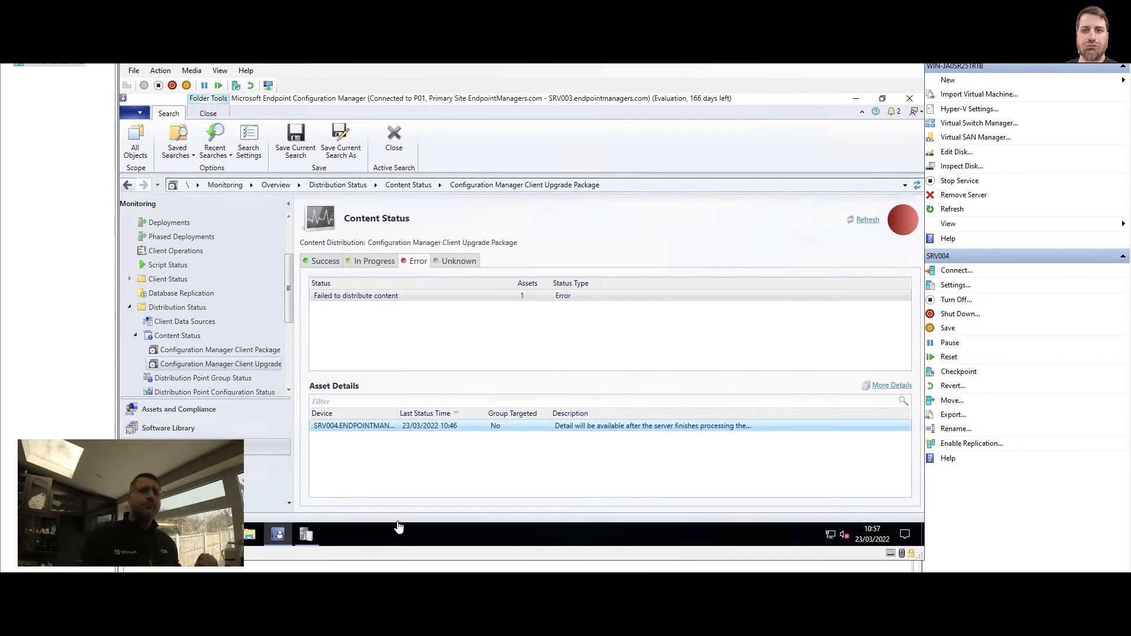
{"action": "mouse_move", "coordinate": [306, 538]}
{"action": "left_click", "coordinate": [306, 433]}
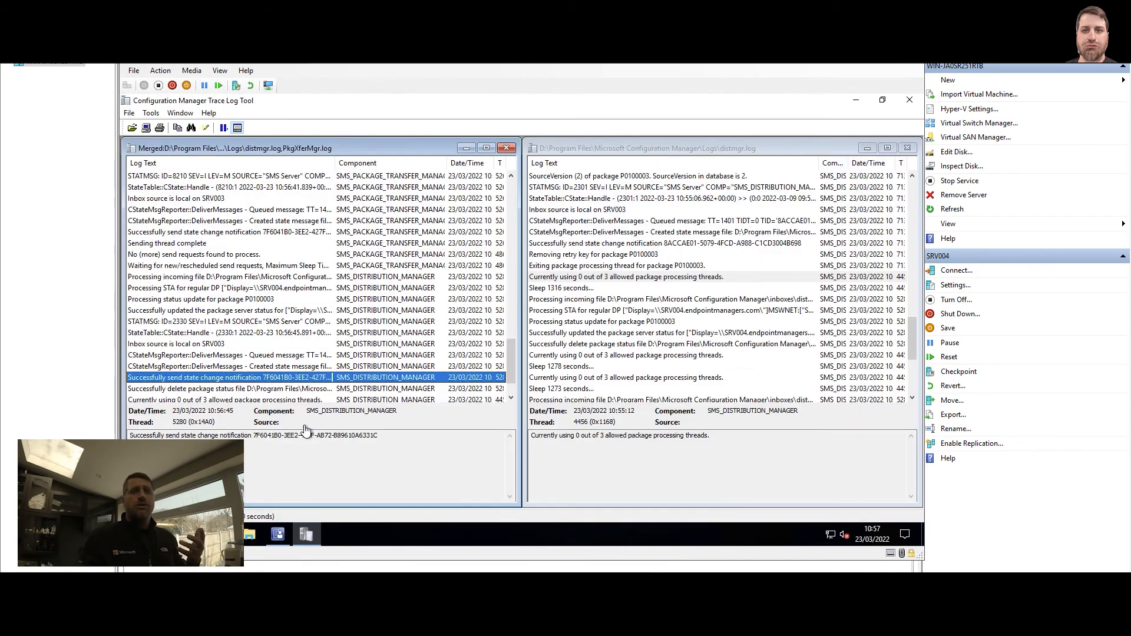
Check the latest thread-usage entries, close the separate distmgr.log and maximize the merged log
{"action": "scroll", "coordinate": [333, 345], "scroll_direction": "down", "scroll_amount": 2}
{"action": "left_click", "coordinate": [316, 379]}
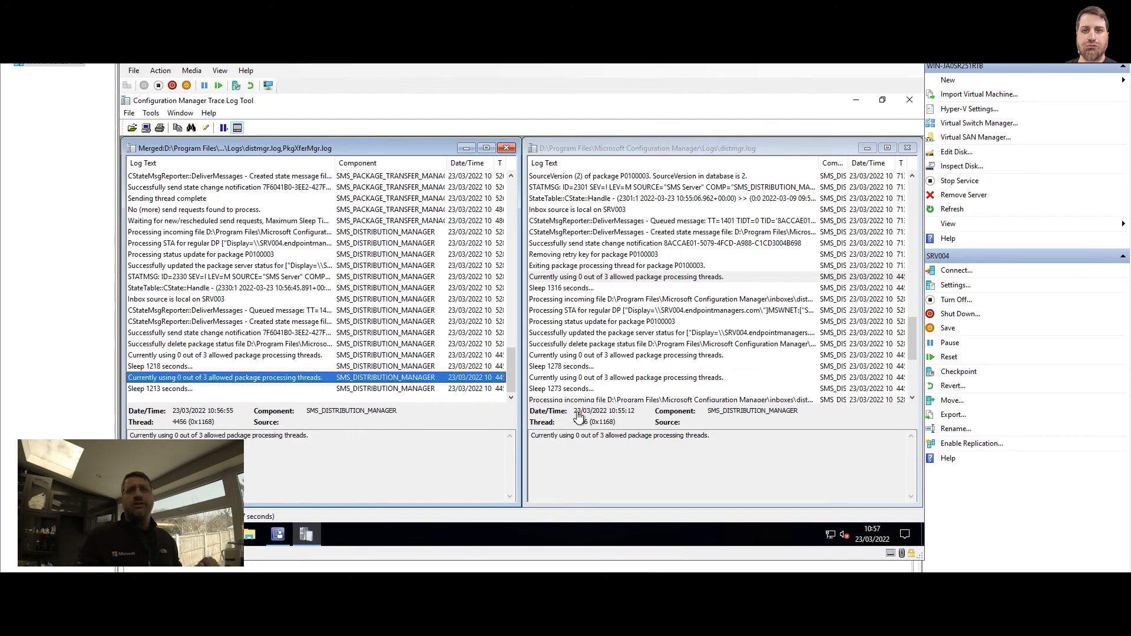
{"action": "left_click", "coordinate": [611, 344]}
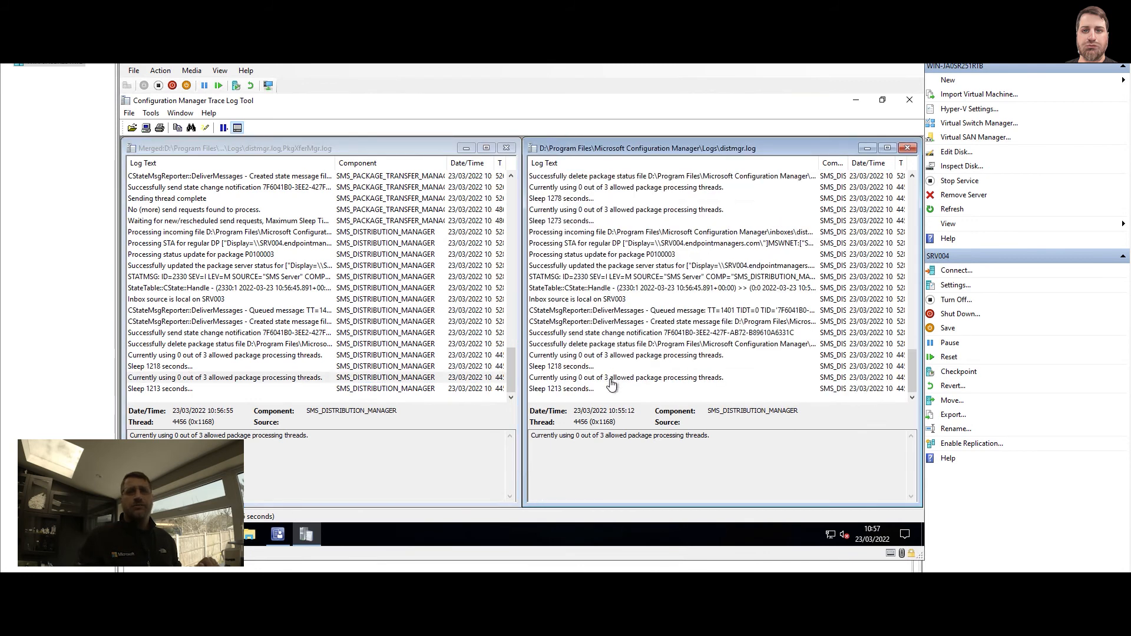
{"action": "left_click", "coordinate": [610, 379]}
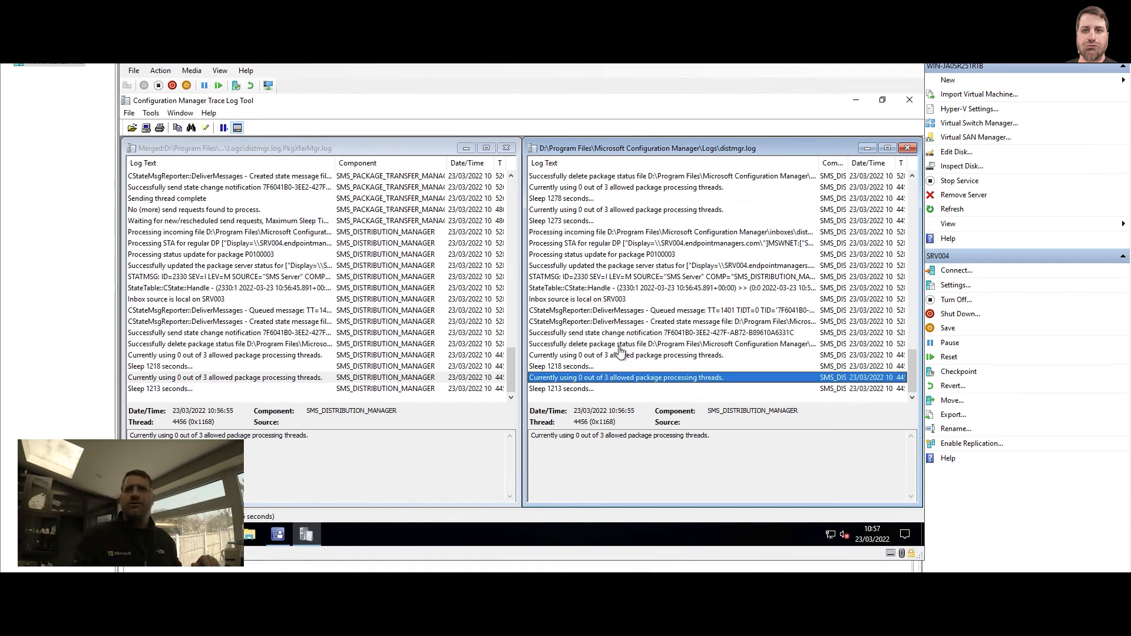
{"action": "left_click", "coordinate": [907, 148]}
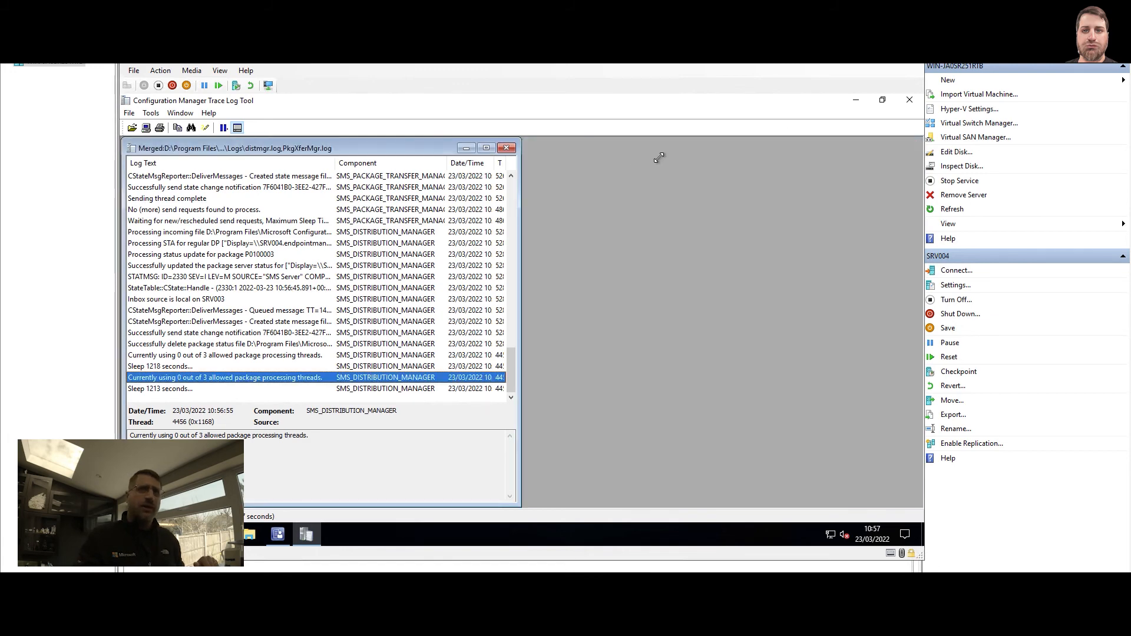
{"action": "left_click", "coordinate": [485, 148]}
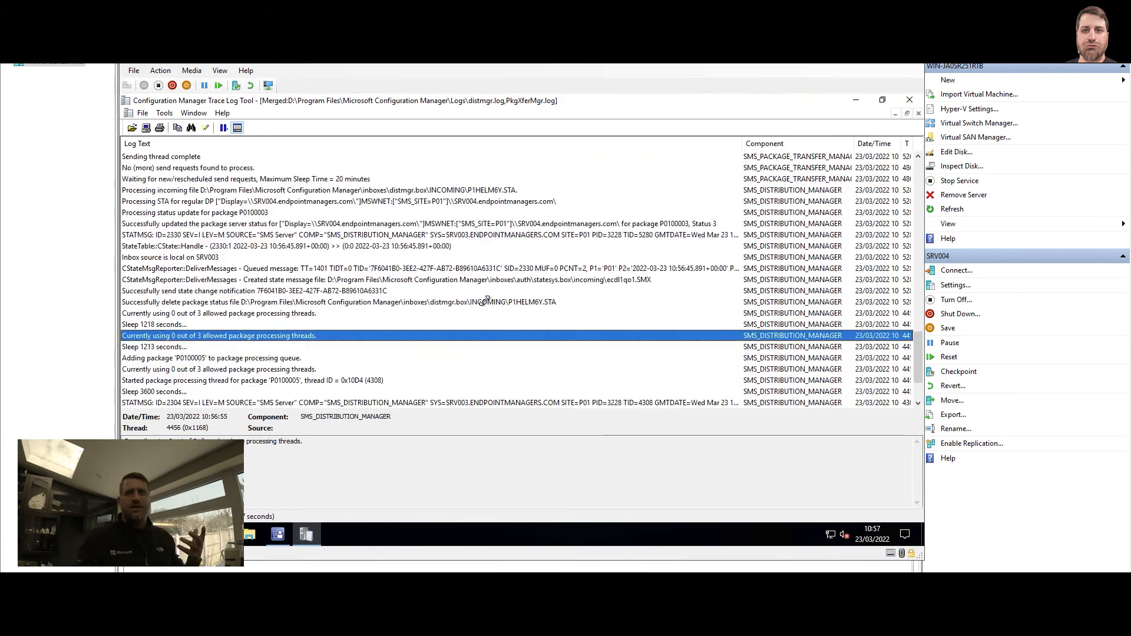
Read the STATMSG status entry for P0100005 and the final thread-usage entry
{"action": "scroll", "coordinate": [486, 300], "scroll_direction": "down", "scroll_amount": 10}
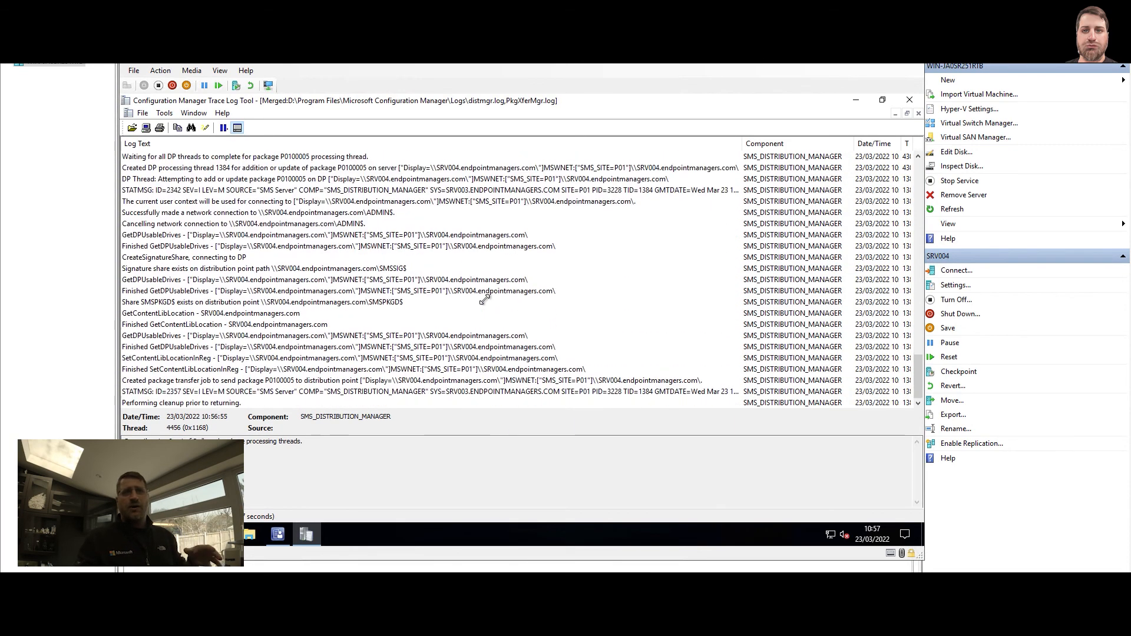
{"action": "left_click", "coordinate": [477, 392]}
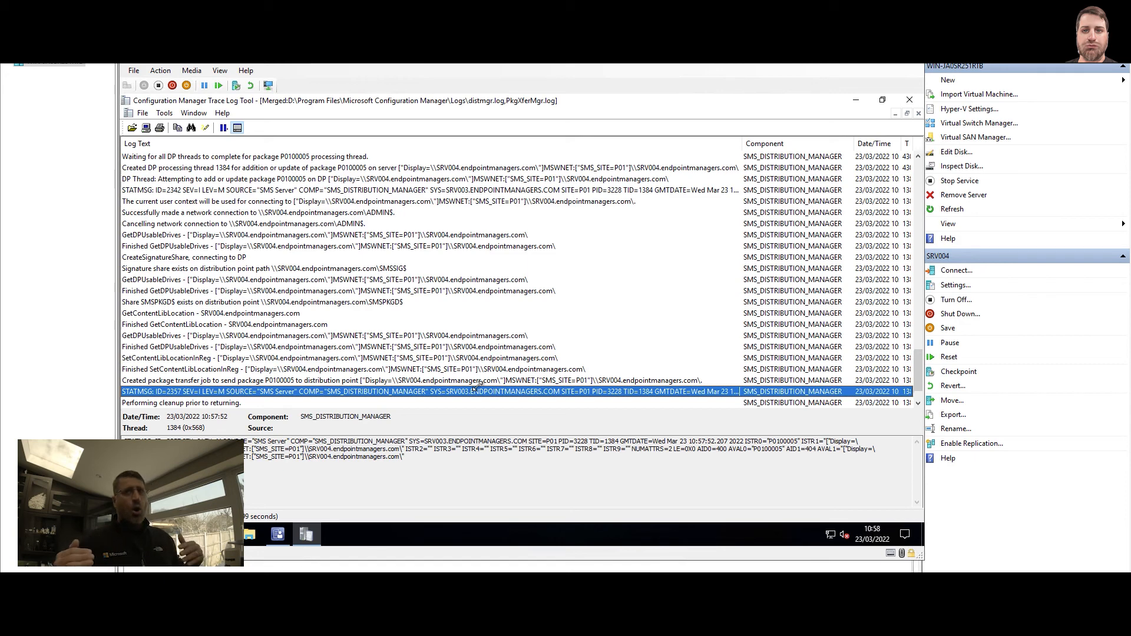
{"action": "scroll", "coordinate": [532, 365], "scroll_direction": "down", "scroll_amount": 3}
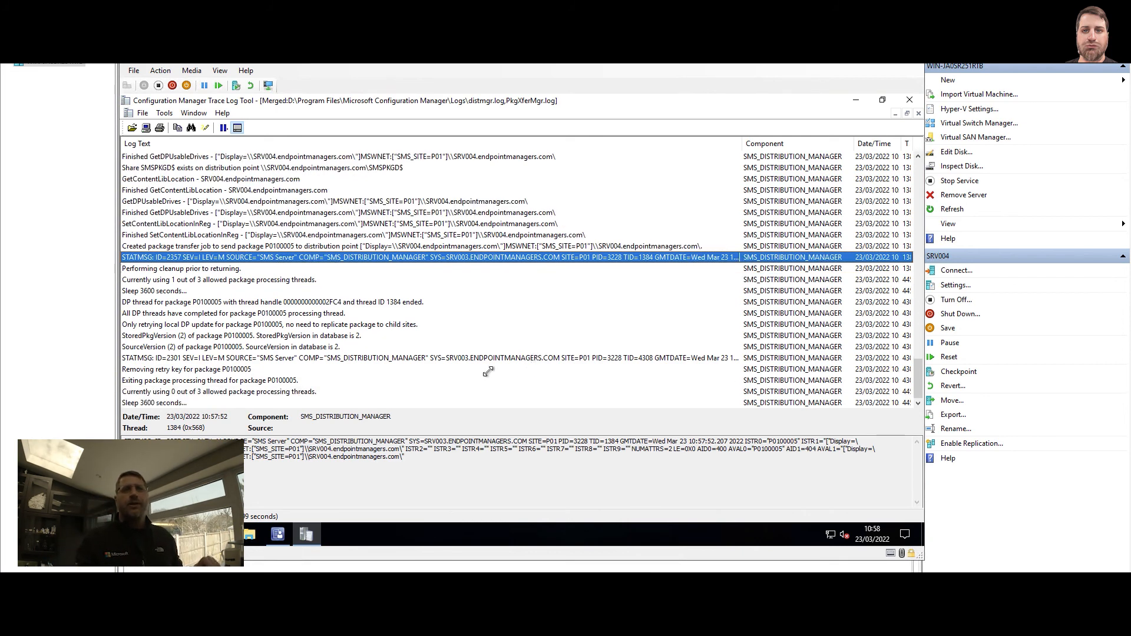
{"action": "left_click", "coordinate": [295, 393]}
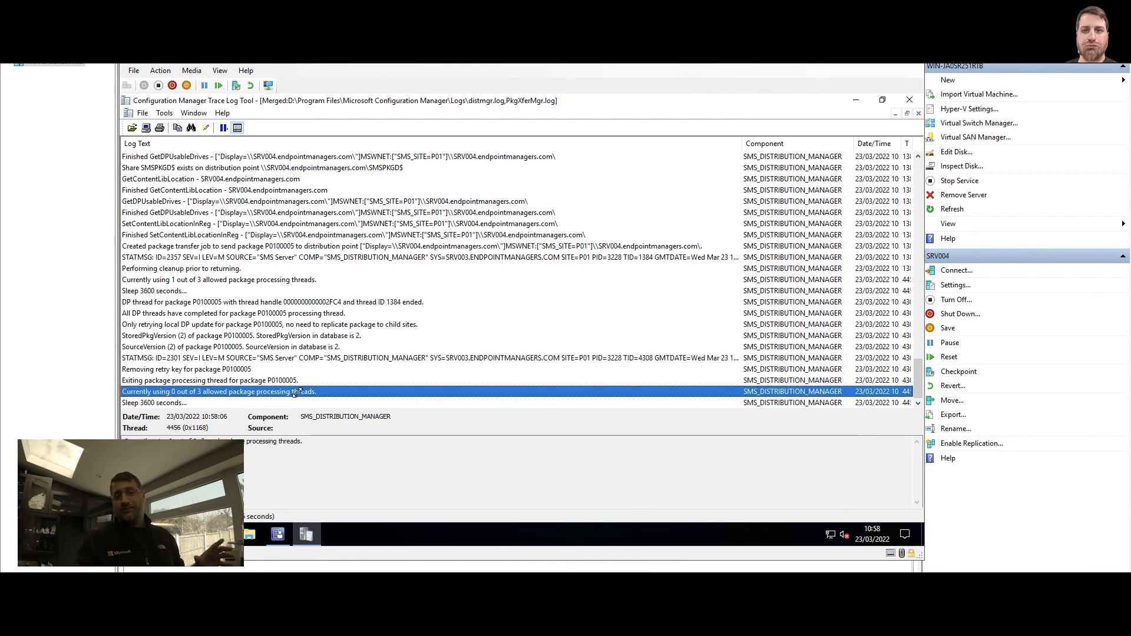